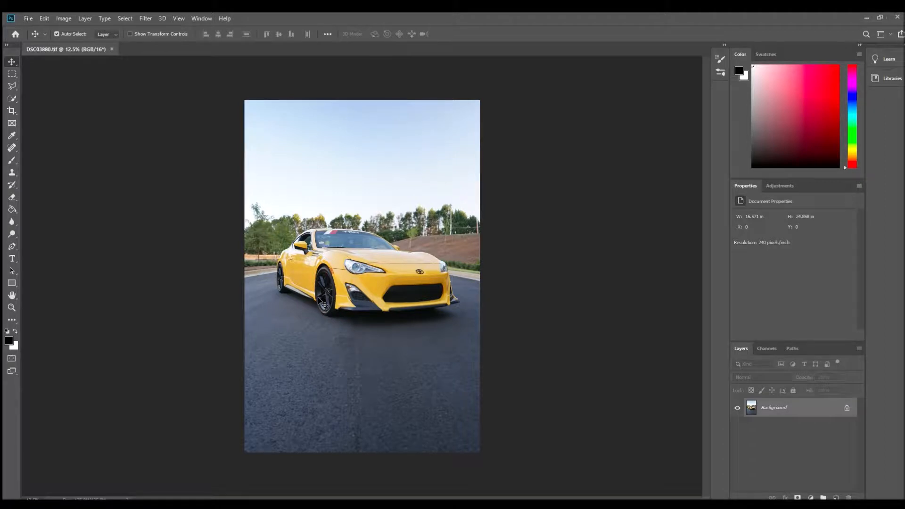
- Examine the pavement and the front of the yellow car for distracting marks that need retouching
{"action": "left_click", "coordinate": [12, 307]}
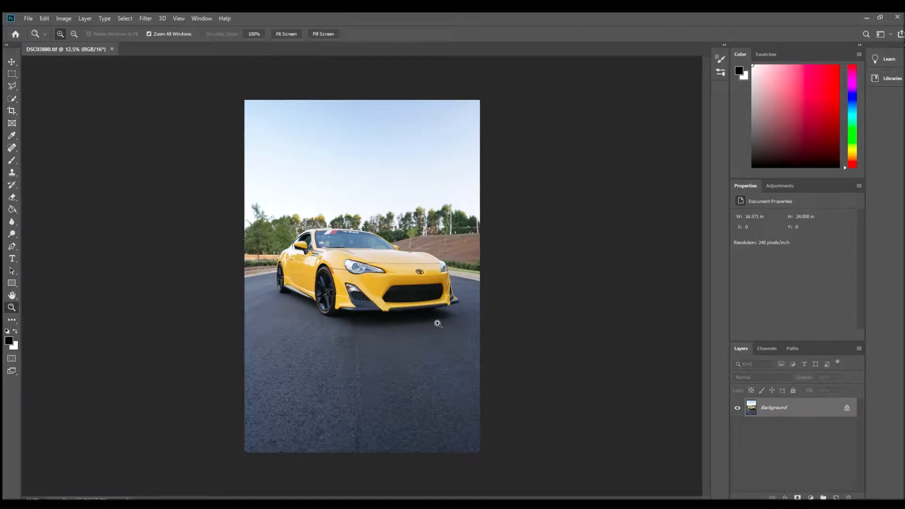
{"action": "left_click", "coordinate": [412, 332]}
{"action": "left_click", "coordinate": [412, 330]}
{"action": "left_click", "coordinate": [416, 325]}
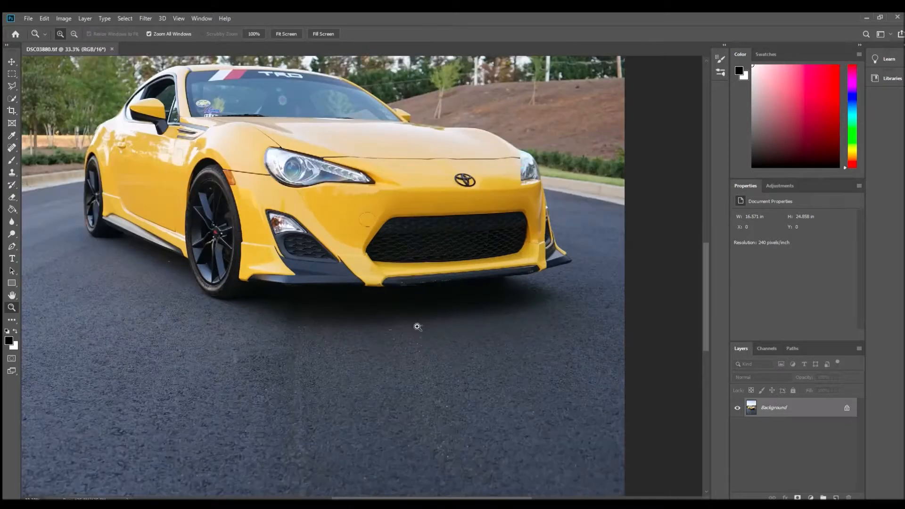
{"action": "left_click", "coordinate": [421, 318]}
{"action": "left_click", "coordinate": [421, 317], "text": "alt"}
{"action": "left_click", "coordinate": [416, 317], "text": "alt"}
{"action": "left_click", "coordinate": [416, 317], "text": "alt"}
{"action": "left_click", "coordinate": [417, 317], "text": "alt"}
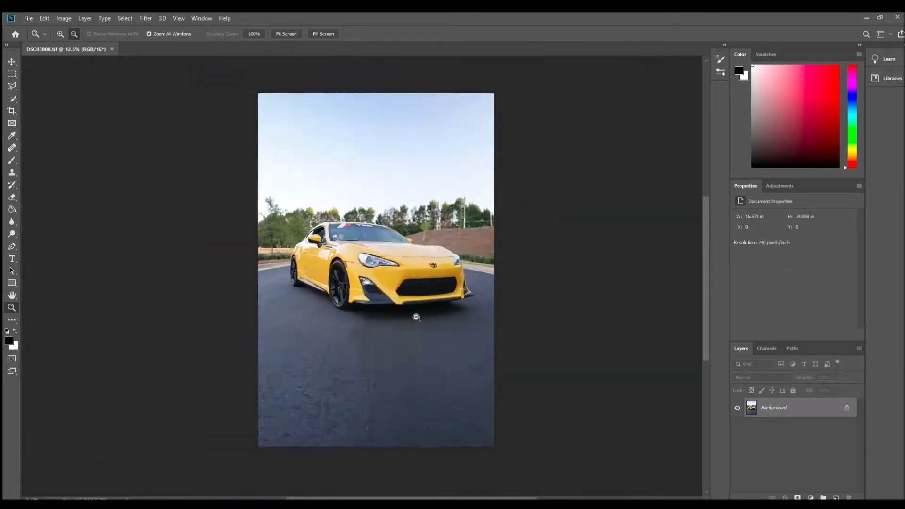
{"action": "left_click", "coordinate": [416, 317], "text": "alt"}
- Examine the tree line and hillside behind the car for utility poles and other distractions
{"action": "left_click", "coordinate": [426, 274]}
{"action": "left_click", "coordinate": [330, 249]}
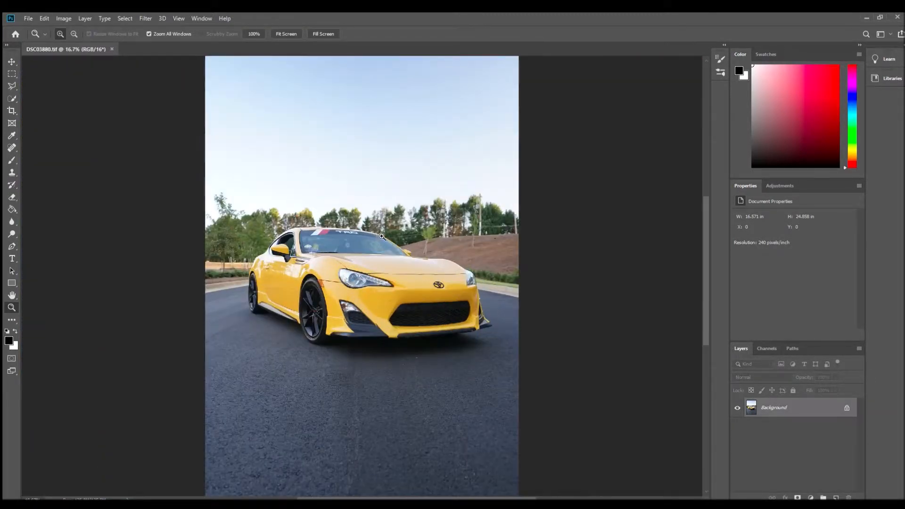
{"action": "left_click", "coordinate": [219, 223]}
{"action": "left_click", "coordinate": [536, 207]}
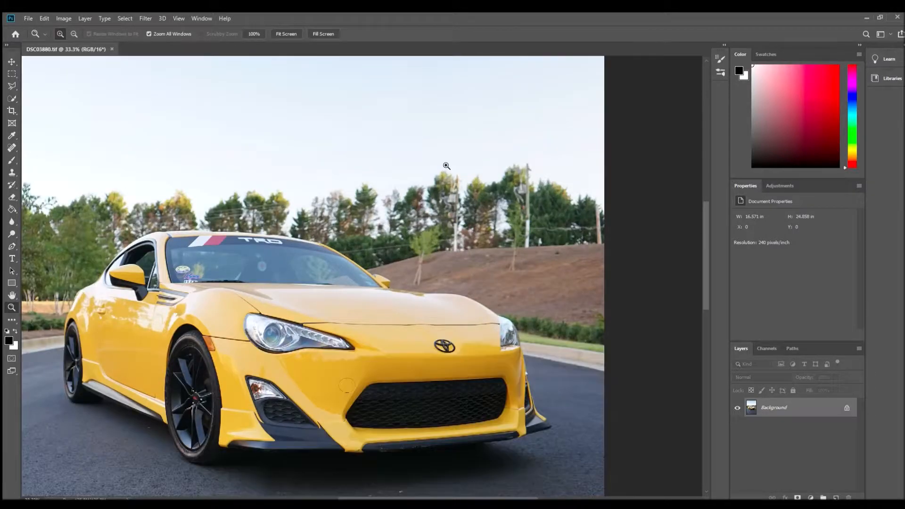
{"action": "left_click", "coordinate": [450, 179]}
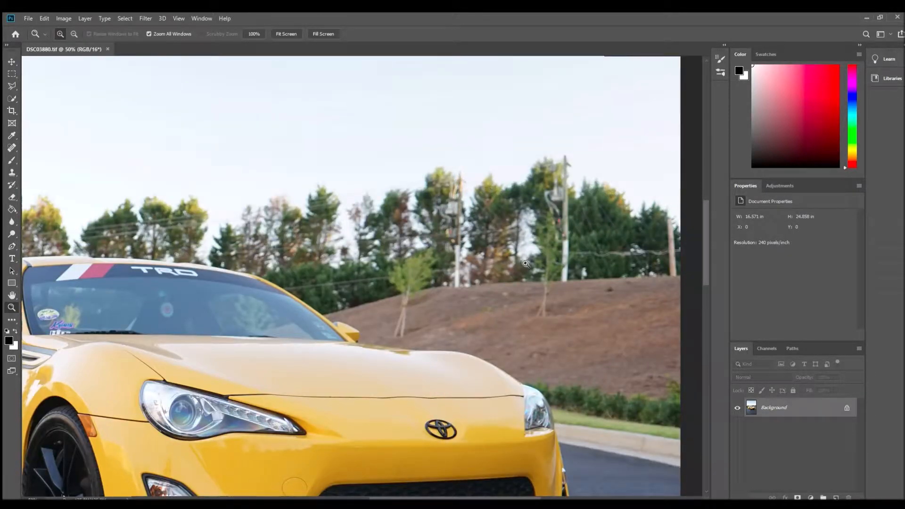
{"action": "left_click", "coordinate": [526, 264], "text": "alt"}
{"action": "left_click", "coordinate": [526, 264], "text": "alt"}
{"action": "left_click", "coordinate": [511, 292], "text": "alt"}
{"action": "left_click", "coordinate": [493, 306], "text": "alt"}
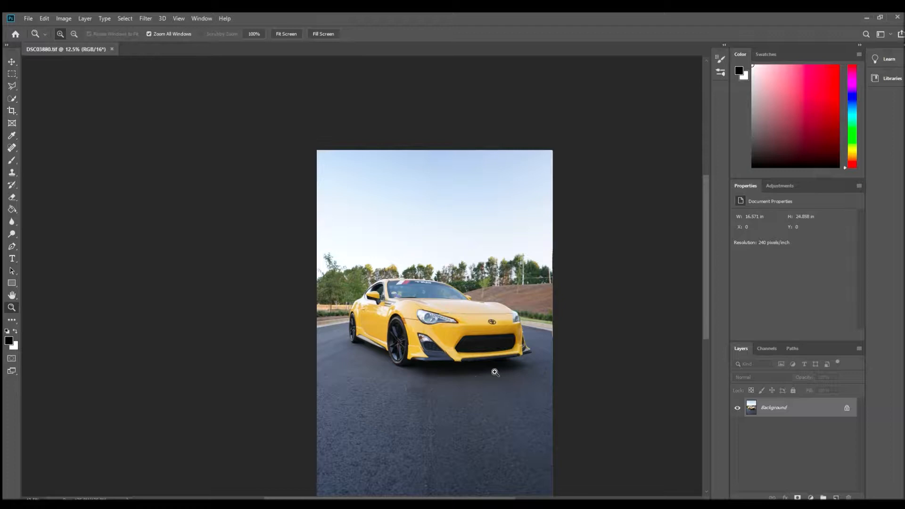
- Inspect the scuffs along the lower lip of the car's front bumper
{"action": "left_click_drag", "start_coordinate": [481, 366], "coordinate": [420, 353]}
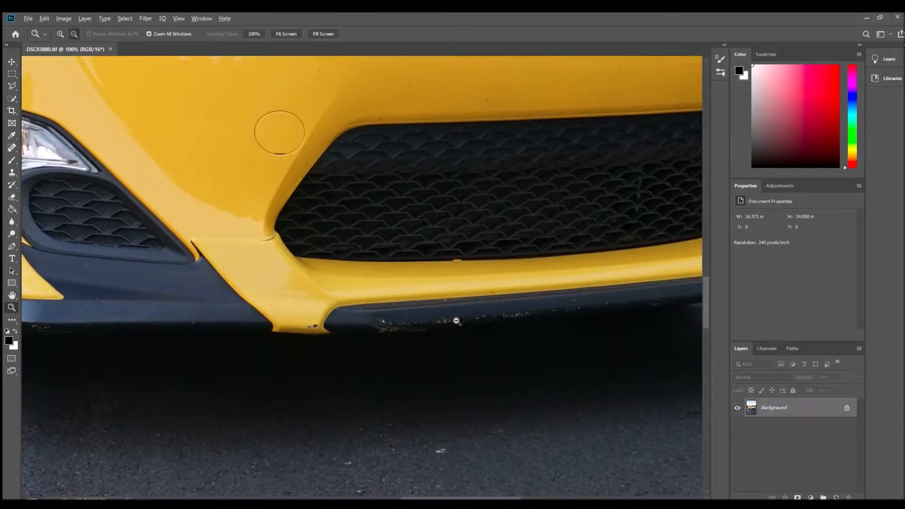
{"action": "left_click", "coordinate": [457, 320], "text": "alt"}
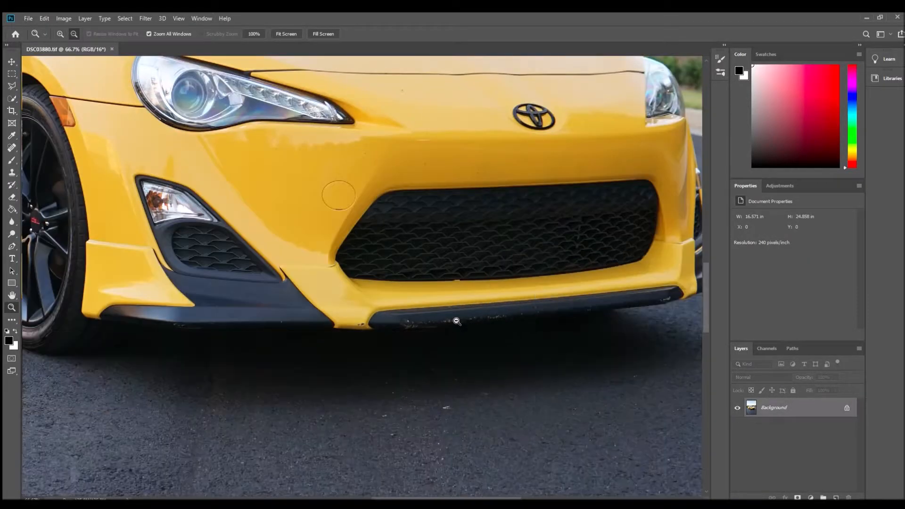
{"action": "left_click", "coordinate": [414, 327], "text": "alt"}
{"action": "left_click", "coordinate": [440, 340], "text": "alt"}
{"action": "left_click", "coordinate": [440, 342], "text": "alt"}
{"action": "left_click", "coordinate": [443, 355], "text": "alt"}
{"action": "left_click", "coordinate": [405, 383], "text": "alt"}
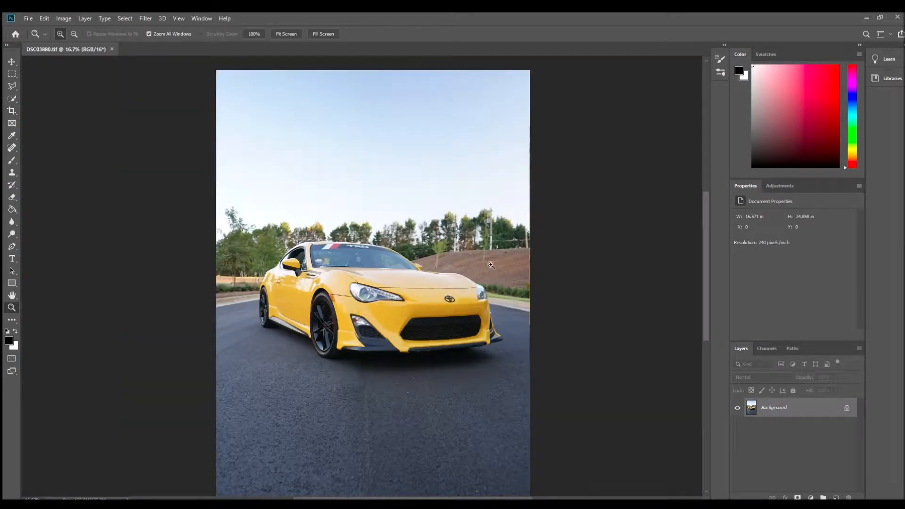
- Inspect the utility poles and power lines crossing the trees, from the car's roof to the photo's right edge
{"action": "left_click", "coordinate": [494, 247]}
{"action": "left_click", "coordinate": [495, 226]}
{"action": "left_click", "coordinate": [491, 212]}
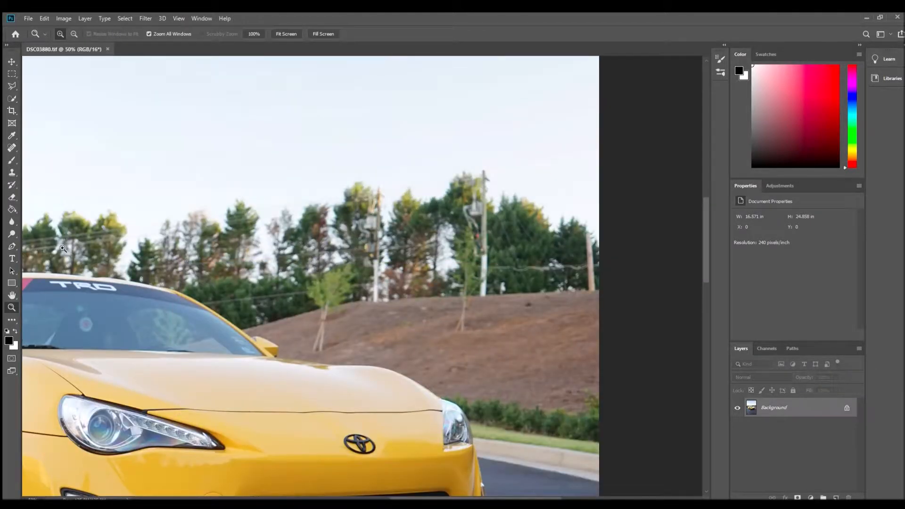
{"action": "left_click", "coordinate": [99, 242], "text": "alt"}
{"action": "left_click", "coordinate": [296, 248], "text": "alt"}
{"action": "left_click", "coordinate": [397, 252], "text": "alt"}
{"action": "left_click", "coordinate": [397, 252], "text": "alt"}
{"action": "left_click", "coordinate": [397, 252]}
{"action": "left_click", "coordinate": [398, 252]}
{"action": "left_click", "coordinate": [397, 251]}
{"action": "left_click", "coordinate": [397, 251]}
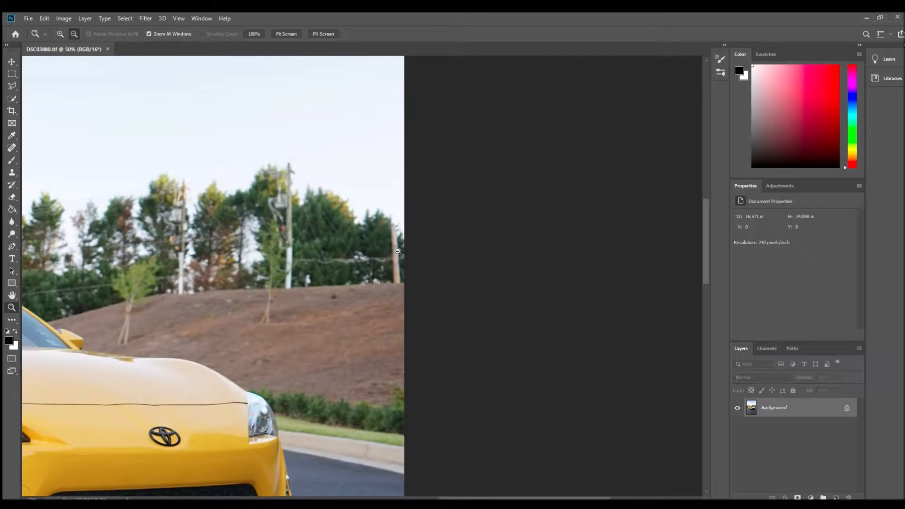
{"action": "left_click", "coordinate": [397, 252], "text": "alt"}
{"action": "left_click", "coordinate": [397, 252], "text": "alt"}
{"action": "left_click", "coordinate": [246, 399], "text": "alt"}
{"action": "left_click", "coordinate": [405, 258]}
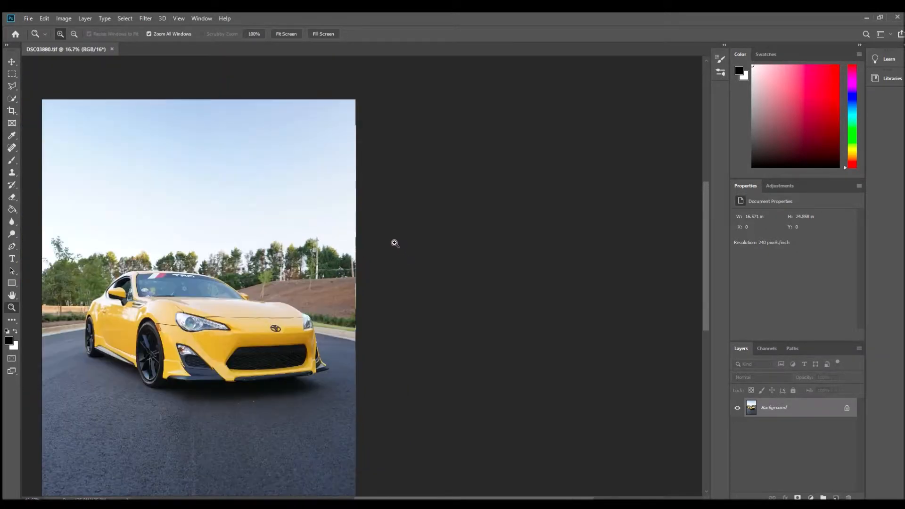
- Clone tree foliage over the short wooden pole at the photo's right edge and the power line beside it with the Clone Stamp
{"action": "left_click", "coordinate": [342, 256]}
{"action": "left_click", "coordinate": [347, 259]}
{"action": "left_click", "coordinate": [363, 263]}
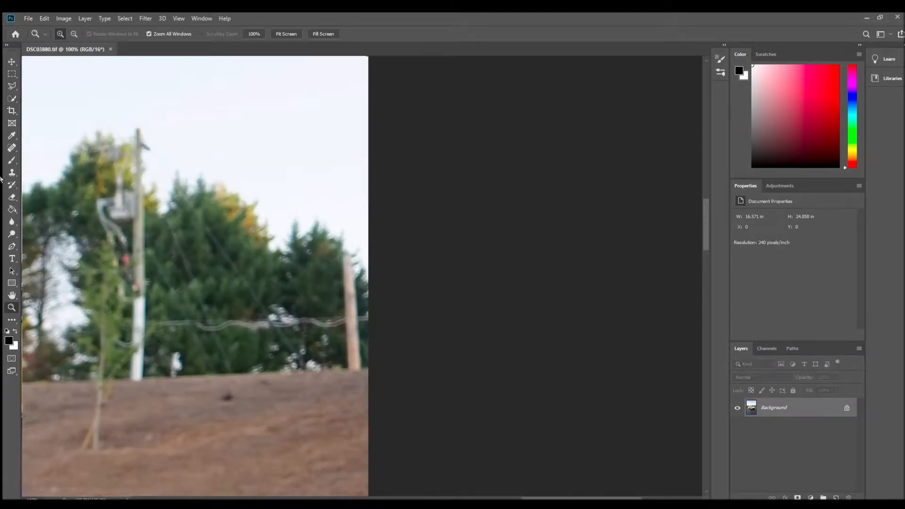
{"action": "left_click", "coordinate": [8, 149]}
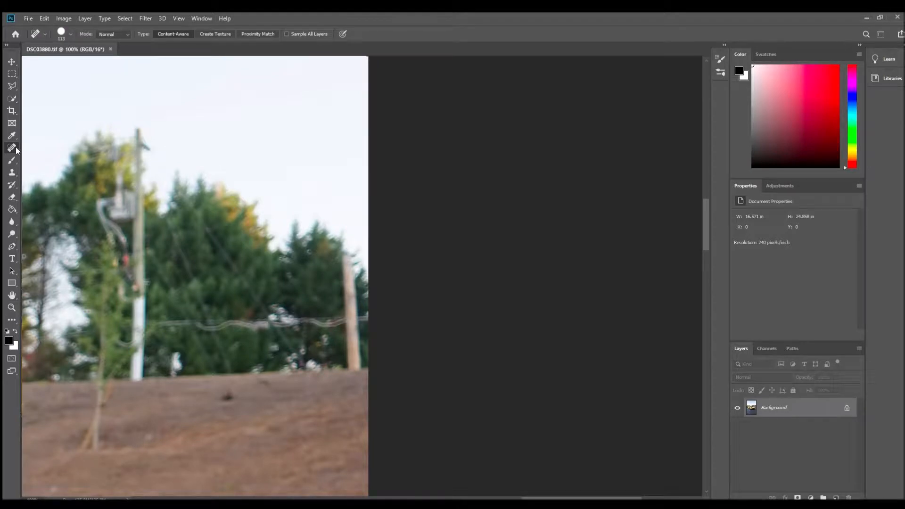
{"action": "left_click", "coordinate": [10, 173]}
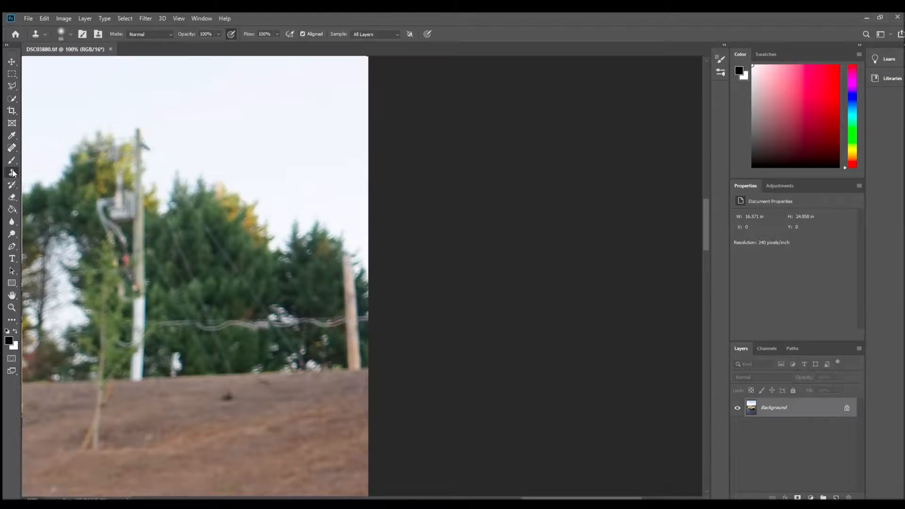
{"action": "left_click", "coordinate": [317, 259], "text": "alt"}
{"action": "mouse_move", "coordinate": [350, 258]}
{"action": "left_mouse_down"}
{"action": "mouse_move", "coordinate": [358, 332]}
{"action": "mouse_move", "coordinate": [366, 333]}
{"action": "mouse_move", "coordinate": [343, 307]}
{"action": "mouse_move", "coordinate": [347, 329]}
{"action": "mouse_move", "coordinate": [370, 332]}
{"action": "mouse_move", "coordinate": [360, 345]}
{"action": "mouse_move", "coordinate": [360, 353]}
{"action": "mouse_move", "coordinate": [369, 346]}
{"action": "mouse_move", "coordinate": [361, 369]}
{"action": "mouse_move", "coordinate": [368, 370]}
{"action": "mouse_move", "coordinate": [332, 328]}
{"action": "mouse_move", "coordinate": [257, 329]}
{"action": "left_mouse_up"}
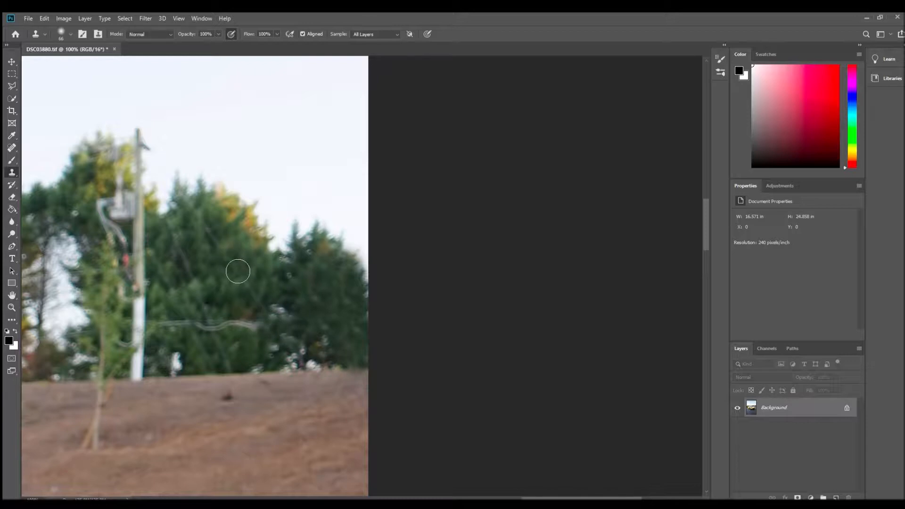
- Clone foliage over the remaining power line across the right-hand trees and sky over the tall utility pole's tip
{"action": "left_click_drag", "start_coordinate": [276, 324], "coordinate": [219, 325]}
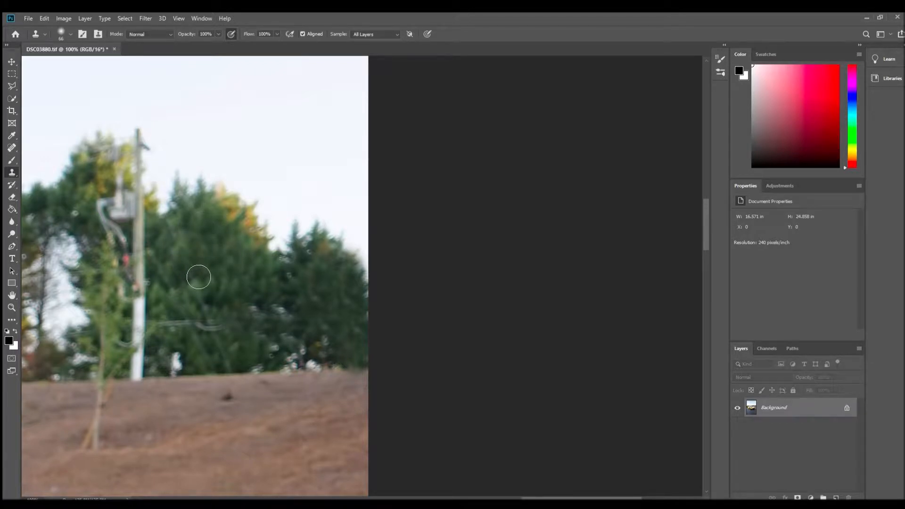
{"action": "mouse_move", "coordinate": [212, 329]}
{"action": "left_mouse_down"}
{"action": "mouse_move", "coordinate": [243, 329]}
{"action": "mouse_move", "coordinate": [230, 343]}
{"action": "mouse_move", "coordinate": [232, 303]}
{"action": "mouse_move", "coordinate": [204, 333]}
{"action": "left_mouse_up"}
{"action": "left_click", "coordinate": [231, 277], "text": "alt"}
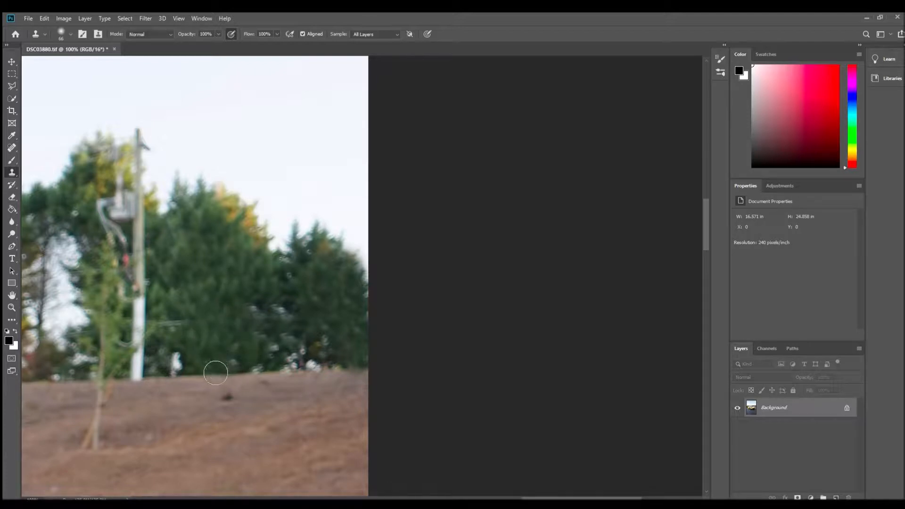
{"action": "left_click_drag", "start_coordinate": [185, 329], "coordinate": [168, 331]}
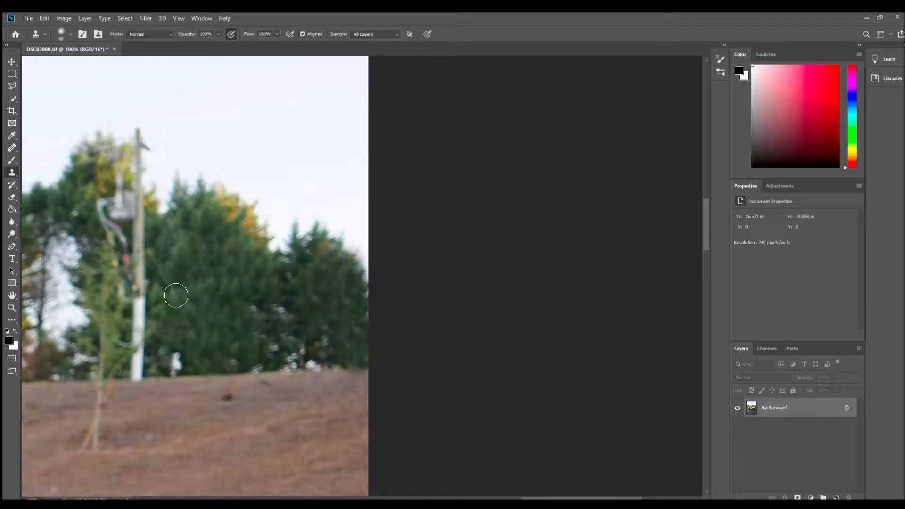
{"action": "mouse_move", "coordinate": [141, 134]}
{"action": "left_mouse_down"}
{"action": "mouse_move", "coordinate": [151, 154]}
{"action": "mouse_move", "coordinate": [155, 140]}
{"action": "mouse_move", "coordinate": [150, 161]}
{"action": "left_mouse_up"}
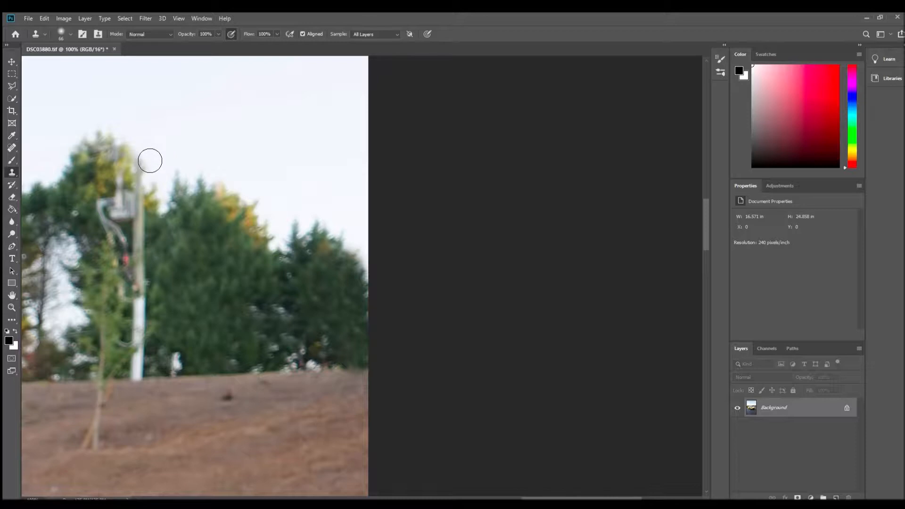
- Review the retouched tree line near the photo's right edge, both in the wider picture and up close
{"action": "left_click", "coordinate": [10, 304]}
{"action": "left_click", "coordinate": [207, 250]}
{"action": "left_click", "coordinate": [208, 249]}
{"action": "left_click", "coordinate": [210, 249]}
{"action": "left_click", "coordinate": [207, 251]}
{"action": "left_click", "coordinate": [203, 254]}
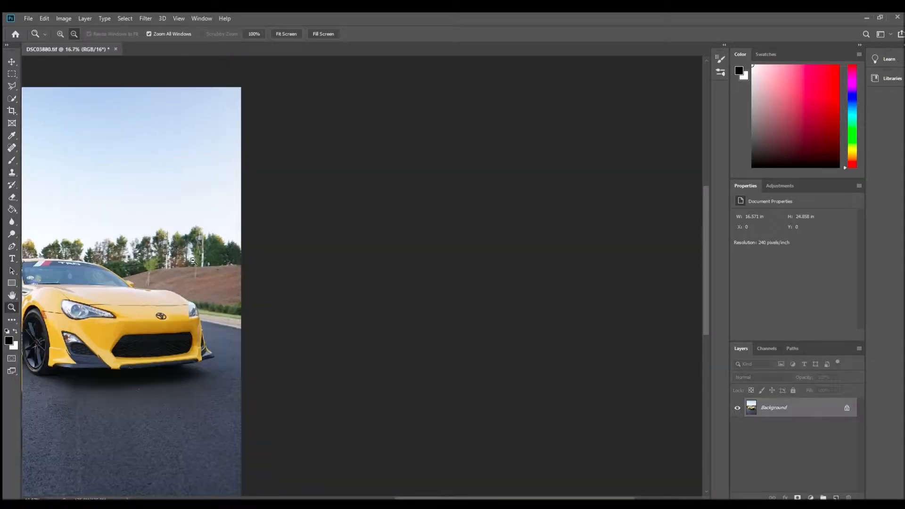
{"action": "left_click", "coordinate": [193, 252]}
{"action": "left_click", "coordinate": [194, 250]}
{"action": "left_click", "coordinate": [195, 250]}
{"action": "left_click", "coordinate": [195, 249]}
{"action": "left_click", "coordinate": [179, 190]}
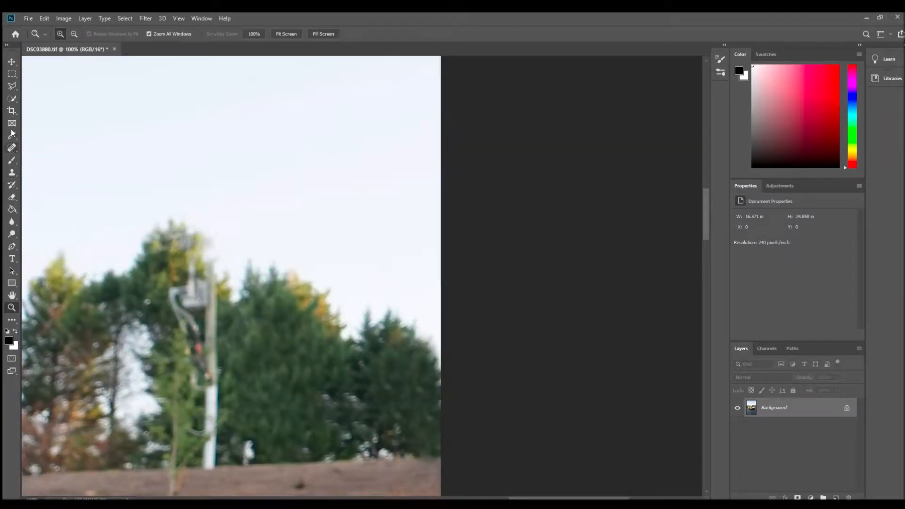
- Clone tree foliage over the tall pole's shaft down to the hillside with the Clone Stamp, undoing an unwanted stroke
{"action": "left_click", "coordinate": [12, 172]}
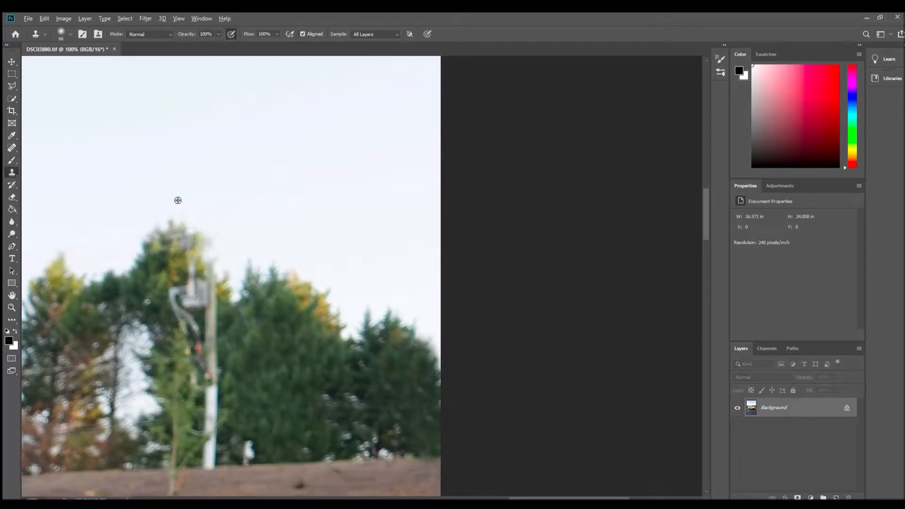
{"action": "left_click", "coordinate": [231, 325], "text": "alt"}
{"action": "mouse_move", "coordinate": [218, 356]}
{"action": "left_mouse_down"}
{"action": "mouse_move", "coordinate": [220, 365]}
{"action": "mouse_move", "coordinate": [233, 309]}
{"action": "left_mouse_up"}
{"action": "key", "text": "ctrl+z"}
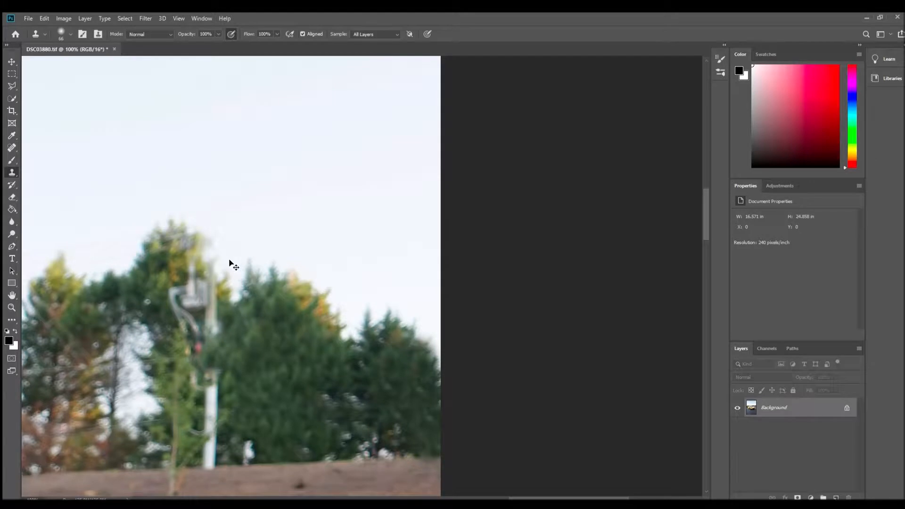
{"action": "mouse_move", "coordinate": [245, 385]}
{"action": "left_mouse_down"}
{"action": "mouse_move", "coordinate": [217, 387]}
{"action": "mouse_move", "coordinate": [225, 393]}
{"action": "mouse_move", "coordinate": [223, 384]}
{"action": "mouse_move", "coordinate": [221, 428]}
{"action": "mouse_move", "coordinate": [208, 442]}
{"action": "mouse_move", "coordinate": [223, 450]}
{"action": "mouse_move", "coordinate": [212, 466]}
{"action": "mouse_move", "coordinate": [220, 468]}
{"action": "mouse_move", "coordinate": [211, 450]}
{"action": "left_mouse_up"}
{"action": "mouse_move", "coordinate": [204, 364]}
{"action": "left_mouse_down"}
{"action": "mouse_move", "coordinate": [224, 343]}
{"action": "mouse_move", "coordinate": [197, 328]}
{"action": "left_mouse_up"}
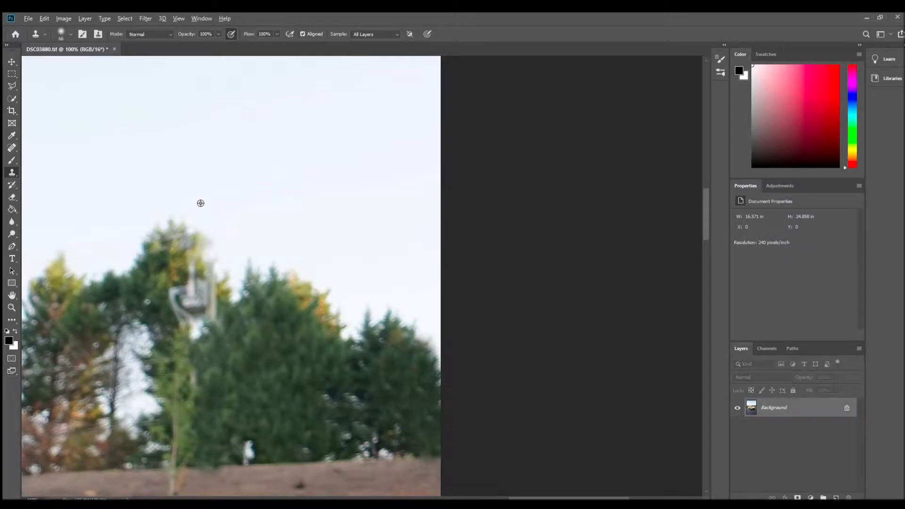
- Clone foliage over the tall pole's transformer and blend the treetop around it, undoing the last stroke
{"action": "mouse_move", "coordinate": [206, 339]}
{"action": "left_mouse_down"}
{"action": "mouse_move", "coordinate": [189, 323]}
{"action": "mouse_move", "coordinate": [222, 316]}
{"action": "mouse_move", "coordinate": [188, 321]}
{"action": "mouse_move", "coordinate": [160, 294]}
{"action": "mouse_move", "coordinate": [180, 311]}
{"action": "mouse_move", "coordinate": [212, 293]}
{"action": "mouse_move", "coordinate": [176, 311]}
{"action": "left_mouse_up"}
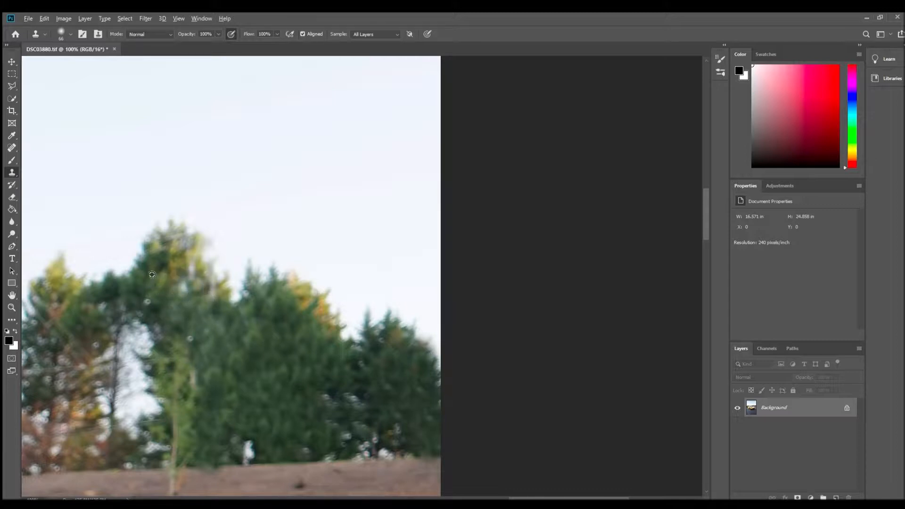
{"action": "mouse_move", "coordinate": [190, 296]}
{"action": "left_mouse_down"}
{"action": "mouse_move", "coordinate": [196, 285]}
{"action": "mouse_move", "coordinate": [217, 291]}
{"action": "mouse_move", "coordinate": [216, 302]}
{"action": "left_mouse_up"}
{"action": "left_click_drag", "start_coordinate": [167, 270], "coordinate": [184, 259]}
{"action": "key", "text": "ctrl+z"}
- Clone sky and treetop foliage over the upper part of the second utility pole, between the trees farther left
{"action": "left_click_drag", "start_coordinate": [525, 496], "coordinate": [464, 490]}
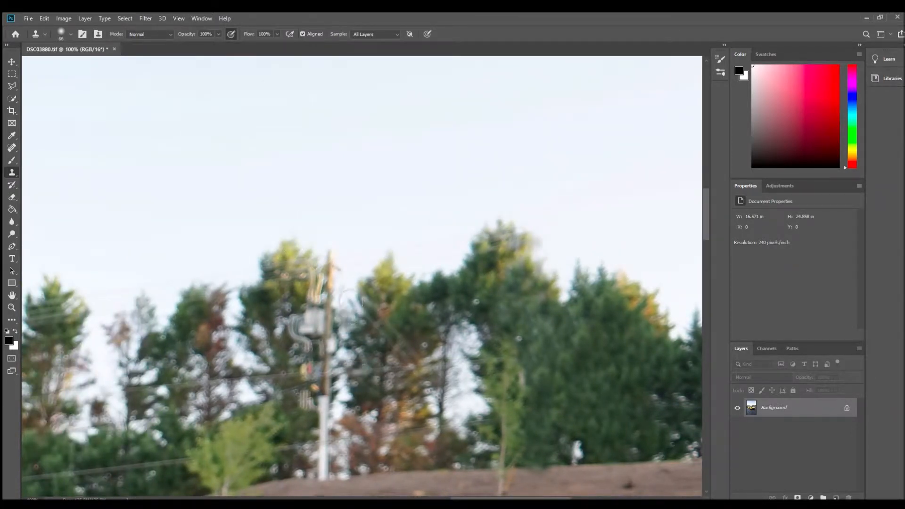
{"action": "left_click_drag", "start_coordinate": [335, 255], "coordinate": [350, 266]}
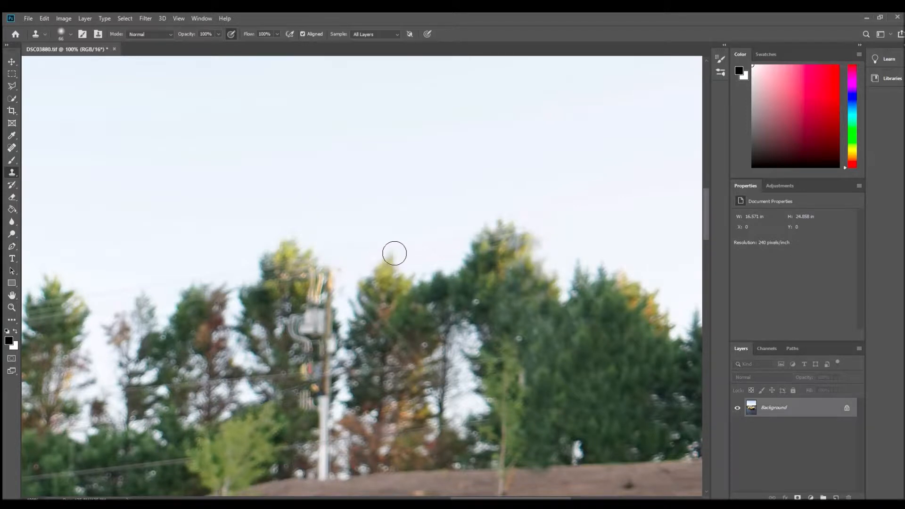
{"action": "left_click_drag", "start_coordinate": [338, 275], "coordinate": [337, 305]}
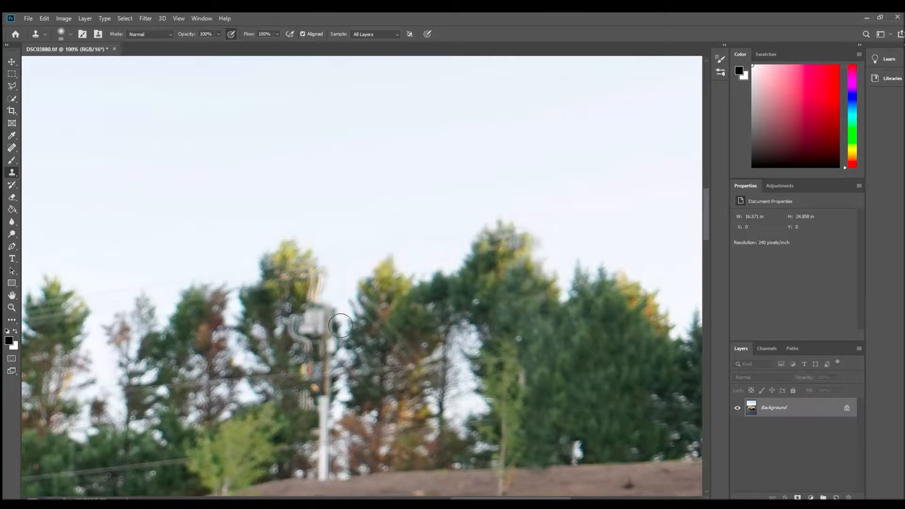
{"action": "left_click", "coordinate": [383, 282], "text": "alt"}
{"action": "mouse_move", "coordinate": [344, 283]}
{"action": "left_mouse_down"}
{"action": "mouse_move", "coordinate": [332, 350]}
{"action": "mouse_move", "coordinate": [337, 382]}
{"action": "left_mouse_up"}
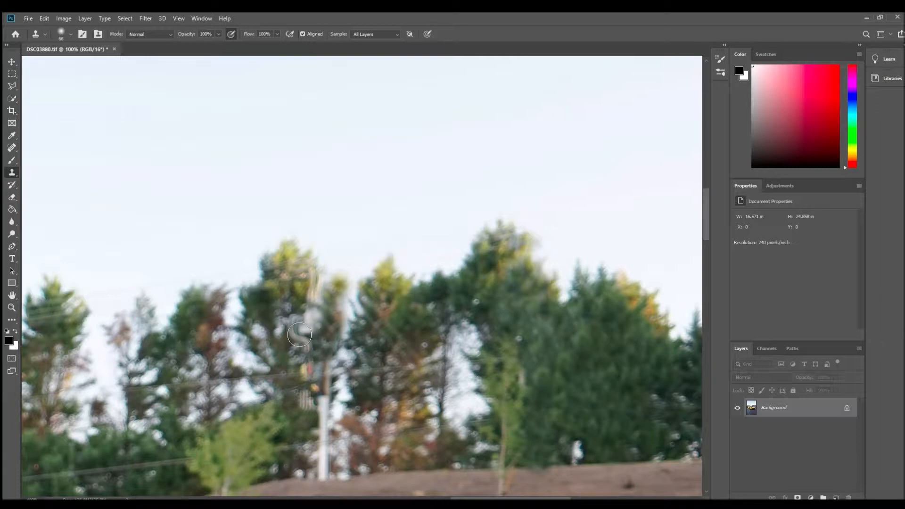
- Clone foliage over the second pole's transformer, shaft and white base, and check the result in the wider photo
{"action": "left_click_drag", "start_coordinate": [300, 334], "coordinate": [311, 349]}
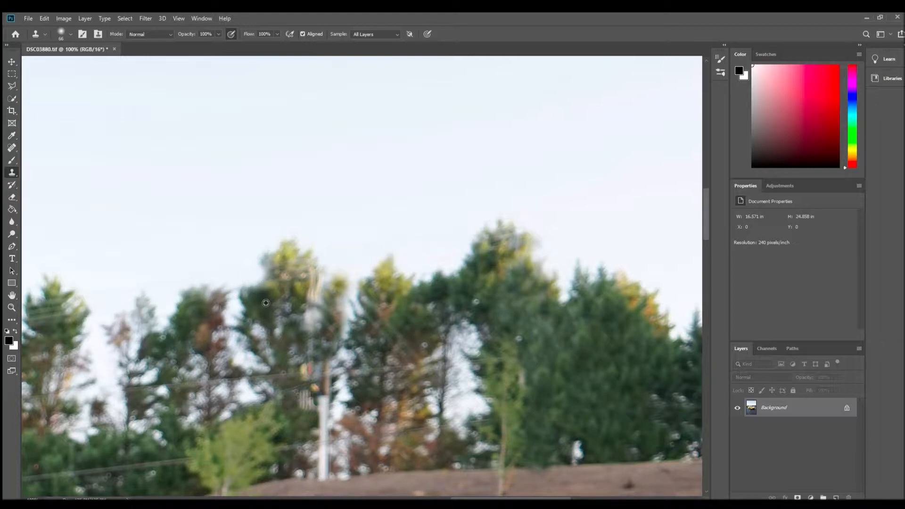
{"action": "mouse_move", "coordinate": [287, 287]}
{"action": "left_mouse_down"}
{"action": "mouse_move", "coordinate": [264, 279]}
{"action": "mouse_move", "coordinate": [299, 282]}
{"action": "mouse_move", "coordinate": [306, 273]}
{"action": "mouse_move", "coordinate": [322, 294]}
{"action": "mouse_move", "coordinate": [325, 282]}
{"action": "mouse_move", "coordinate": [327, 302]}
{"action": "mouse_move", "coordinate": [302, 309]}
{"action": "mouse_move", "coordinate": [313, 313]}
{"action": "mouse_move", "coordinate": [325, 346]}
{"action": "mouse_move", "coordinate": [310, 374]}
{"action": "mouse_move", "coordinate": [326, 372]}
{"action": "mouse_move", "coordinate": [331, 322]}
{"action": "mouse_move", "coordinate": [330, 398]}
{"action": "mouse_move", "coordinate": [321, 387]}
{"action": "mouse_move", "coordinate": [329, 403]}
{"action": "mouse_move", "coordinate": [311, 412]}
{"action": "mouse_move", "coordinate": [336, 418]}
{"action": "mouse_move", "coordinate": [330, 430]}
{"action": "mouse_move", "coordinate": [310, 428]}
{"action": "left_mouse_up"}
{"action": "scroll", "coordinate": [310, 427], "scroll_direction": "down", "scroll_amount": 5}
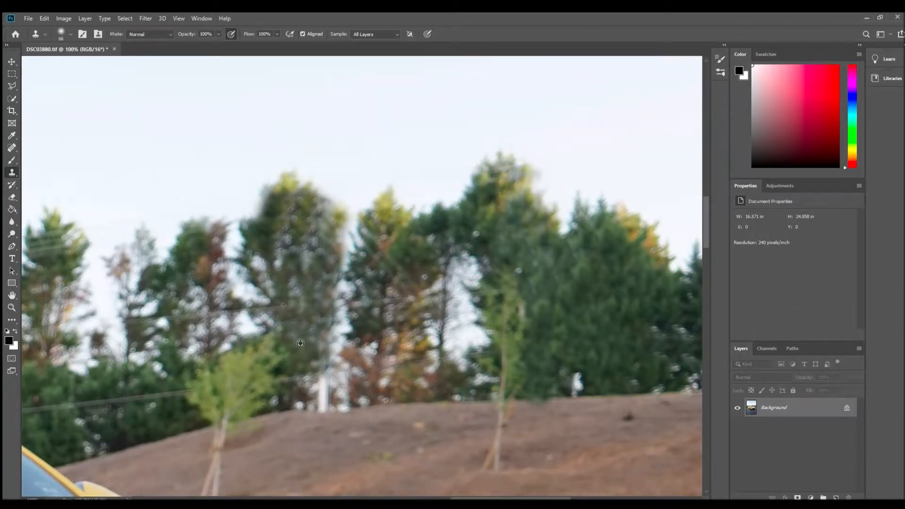
{"action": "mouse_move", "coordinate": [332, 358]}
{"action": "left_mouse_down"}
{"action": "mouse_move", "coordinate": [330, 422]}
{"action": "mouse_move", "coordinate": [331, 376]}
{"action": "left_mouse_up"}
{"action": "left_click", "coordinate": [127, 400], "text": "alt"}
{"action": "left_click", "coordinate": [172, 444]}
{"action": "scroll", "coordinate": [294, 373], "scroll_direction": "down", "scroll_amount": 8}
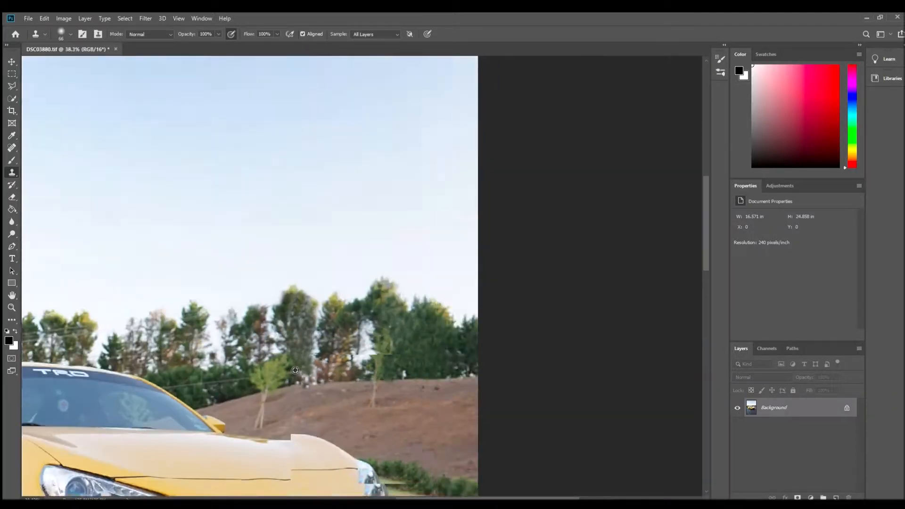
{"action": "scroll", "coordinate": [294, 373], "scroll_direction": "down", "scroll_amount": 2}
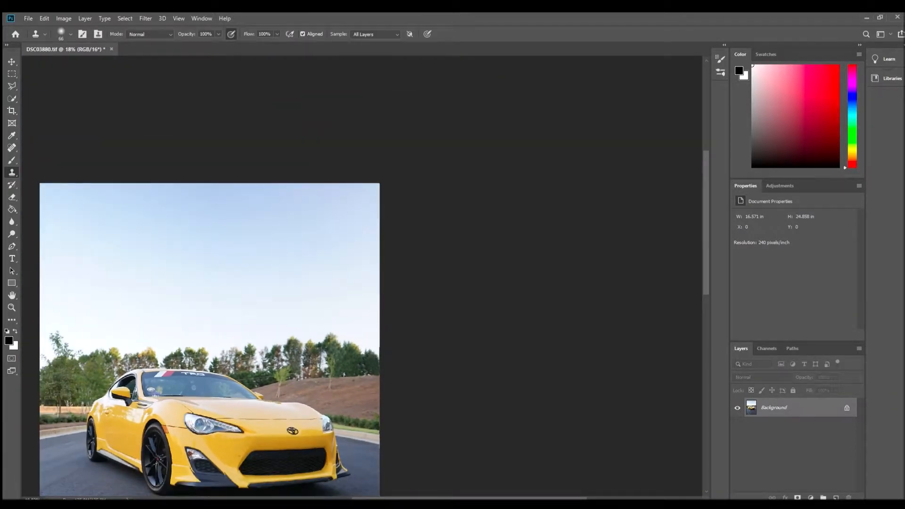
- Clone foliage over the power lines crossing the treetops behind the car roof with the Clone Stamp
{"action": "scroll", "coordinate": [214, 367], "scroll_direction": "up", "scroll_amount": 1}
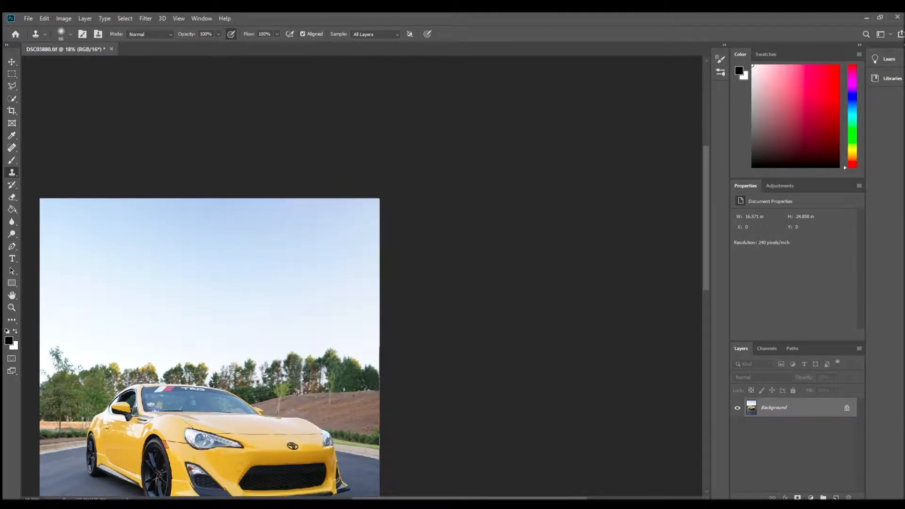
{"action": "scroll", "coordinate": [214, 367], "scroll_direction": "up", "scroll_amount": 6}
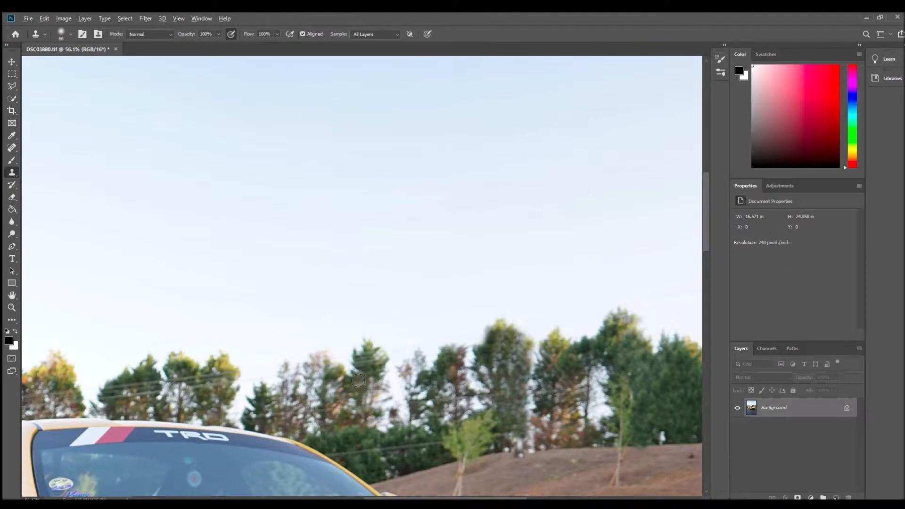
{"action": "scroll", "coordinate": [381, 401], "scroll_direction": "up", "scroll_amount": 2}
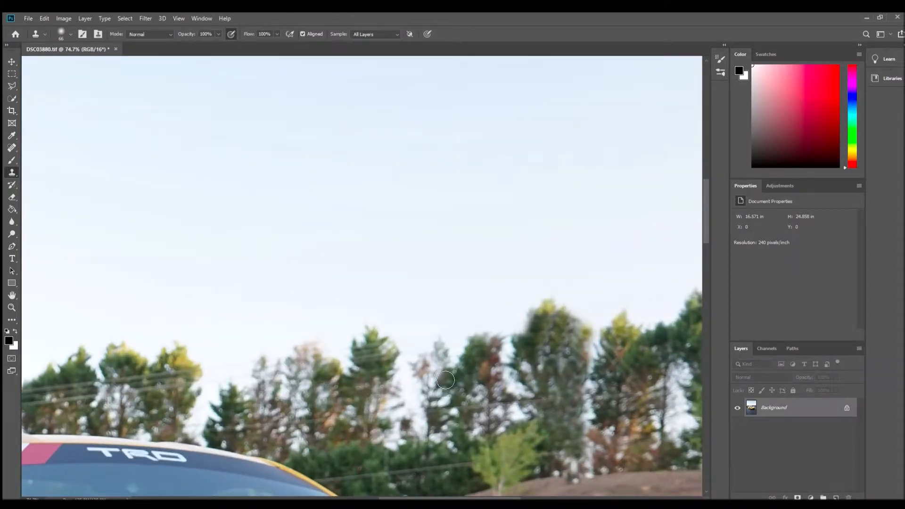
{"action": "left_click", "coordinate": [381, 370], "text": "alt"}
{"action": "mouse_move", "coordinate": [362, 363]}
{"action": "left_mouse_down"}
{"action": "mouse_move", "coordinate": [372, 360]}
{"action": "mouse_move", "coordinate": [365, 347]}
{"action": "mouse_move", "coordinate": [371, 354]}
{"action": "left_mouse_up"}
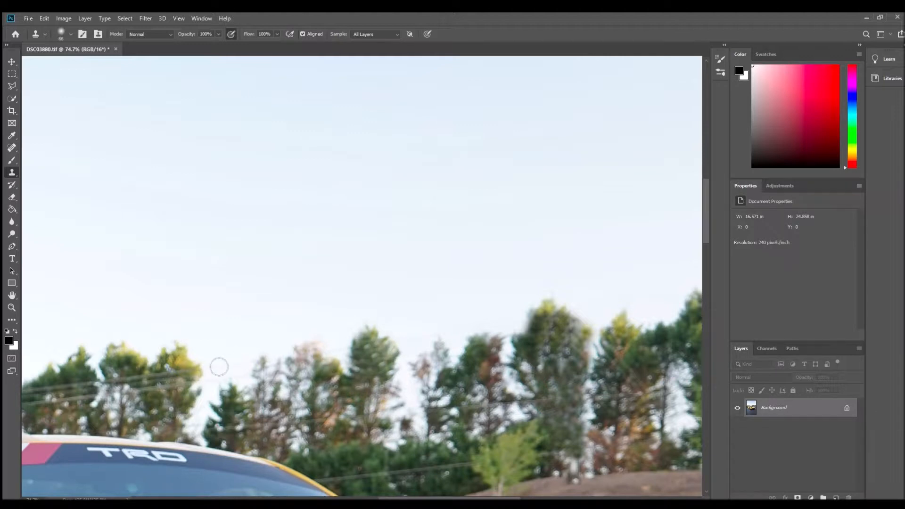
{"action": "left_click_drag", "start_coordinate": [172, 381], "coordinate": [192, 371]}
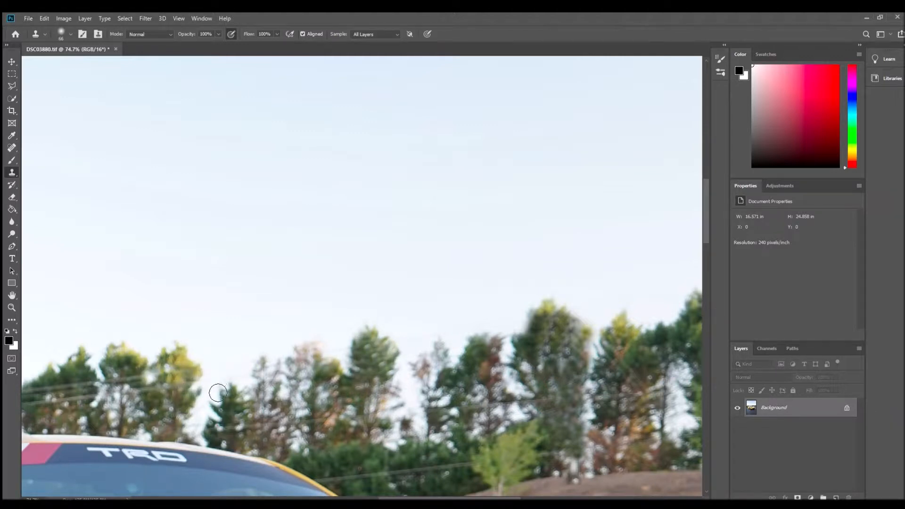
{"action": "mouse_move", "coordinate": [183, 380]}
{"action": "left_mouse_down"}
{"action": "mouse_move", "coordinate": [153, 393]}
{"action": "mouse_move", "coordinate": [149, 382]}
{"action": "mouse_move", "coordinate": [116, 381]}
{"action": "left_mouse_up"}
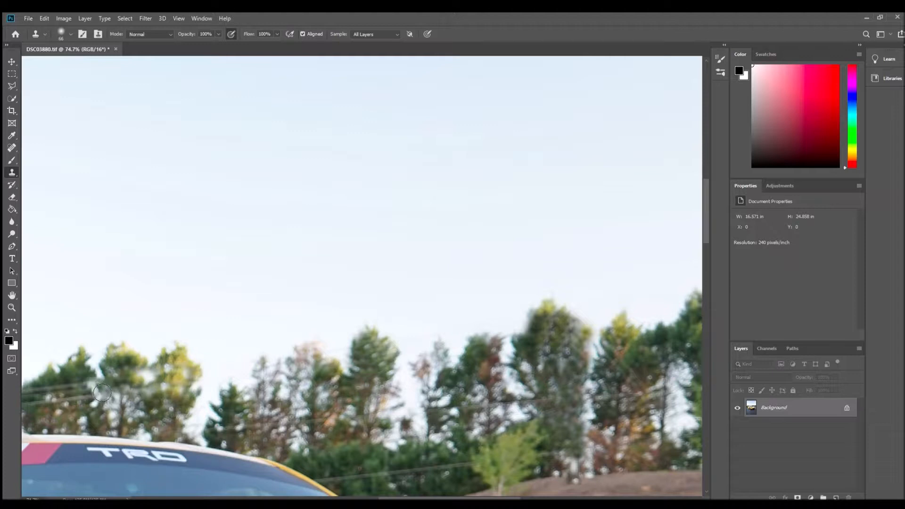
- Heal the power line in the hedge just beside the windshield with the content-aware Spot Healing Brush
{"action": "scroll", "coordinate": [110, 335], "scroll_direction": "down", "scroll_amount": 8}
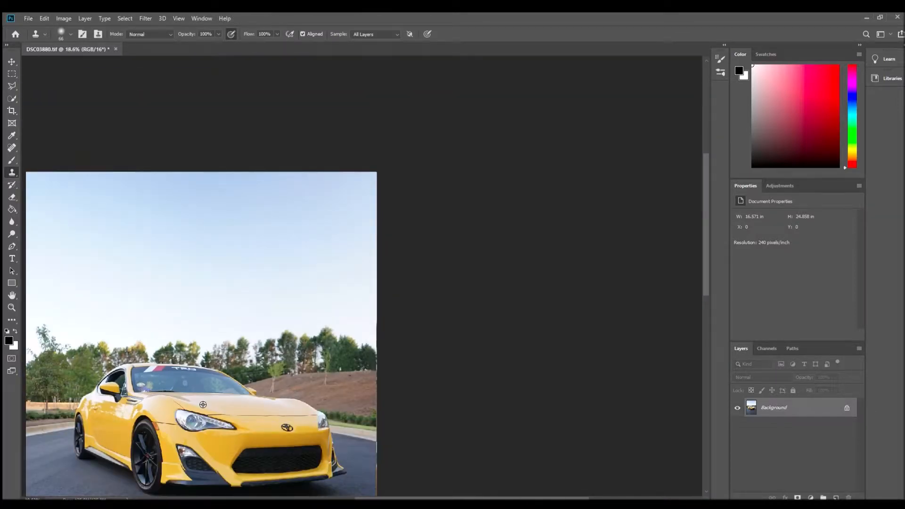
{"action": "scroll", "coordinate": [253, 366], "scroll_direction": "up", "scroll_amount": 8}
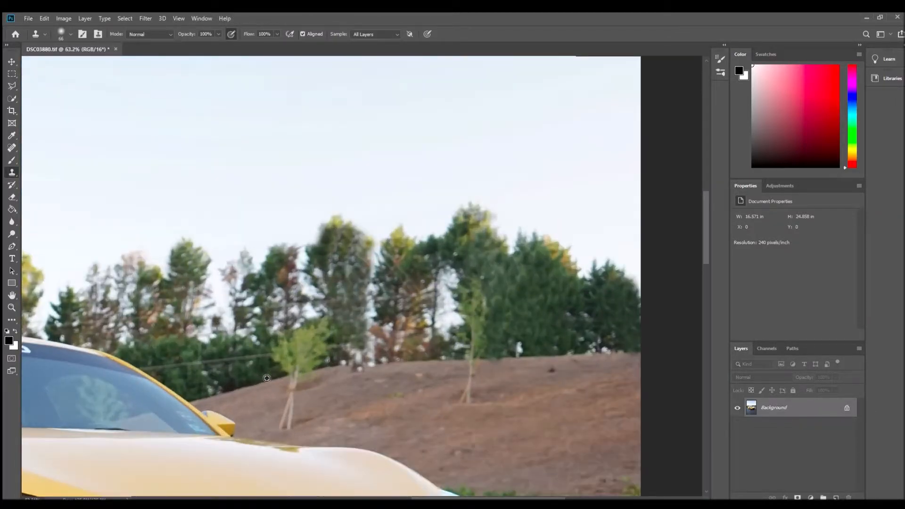
{"action": "scroll", "coordinate": [253, 366], "scroll_direction": "up", "scroll_amount": 1}
{"action": "left_click", "coordinate": [10, 148]}
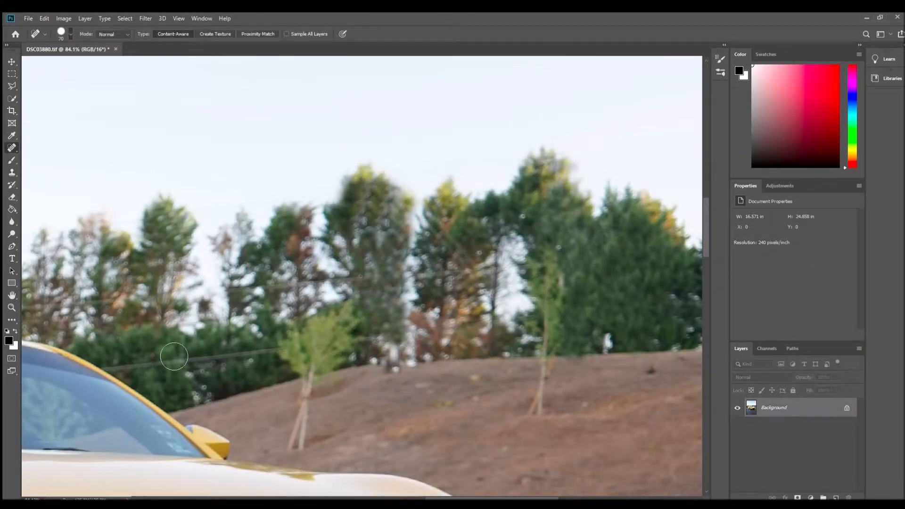
{"action": "left_click_drag", "start_coordinate": [159, 360], "coordinate": [182, 366]}
{"action": "left_click", "coordinate": [180, 364]}
{"action": "left_click", "coordinate": [164, 365]}
{"action": "left_click", "coordinate": [184, 370]}
{"action": "scroll", "coordinate": [161, 375], "scroll_direction": "up", "scroll_amount": 5}
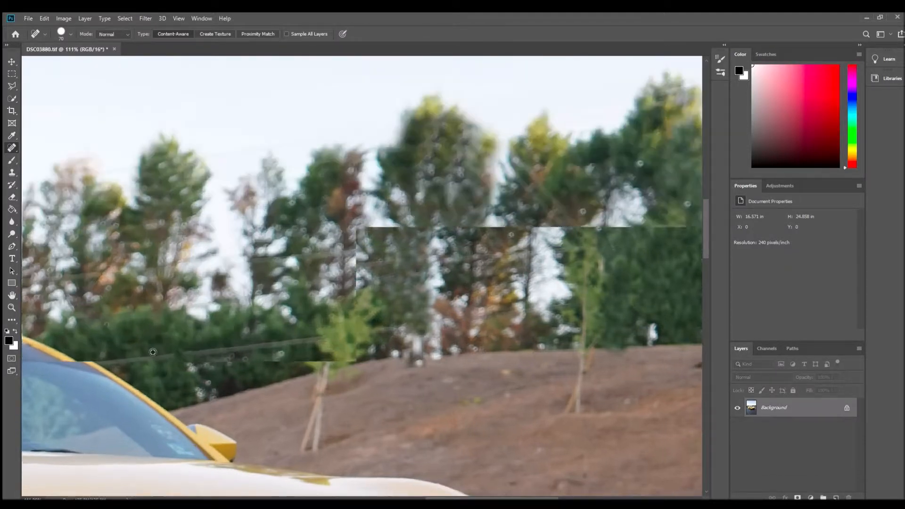
{"action": "left_click_drag", "start_coordinate": [140, 358], "coordinate": [155, 373]}
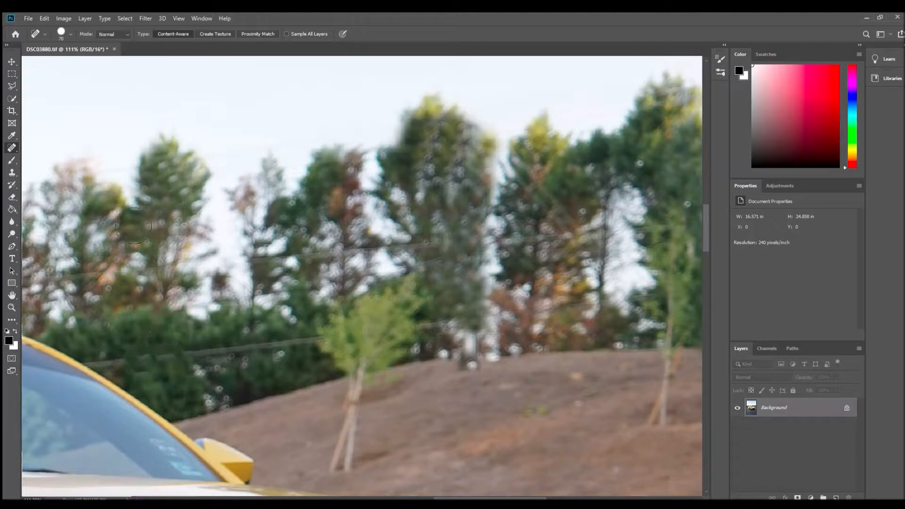
- Heal the rest of the power line across the hedge, from the windshield pillar to the small staked tree
{"action": "left_click_drag", "start_coordinate": [111, 360], "coordinate": [130, 362]}
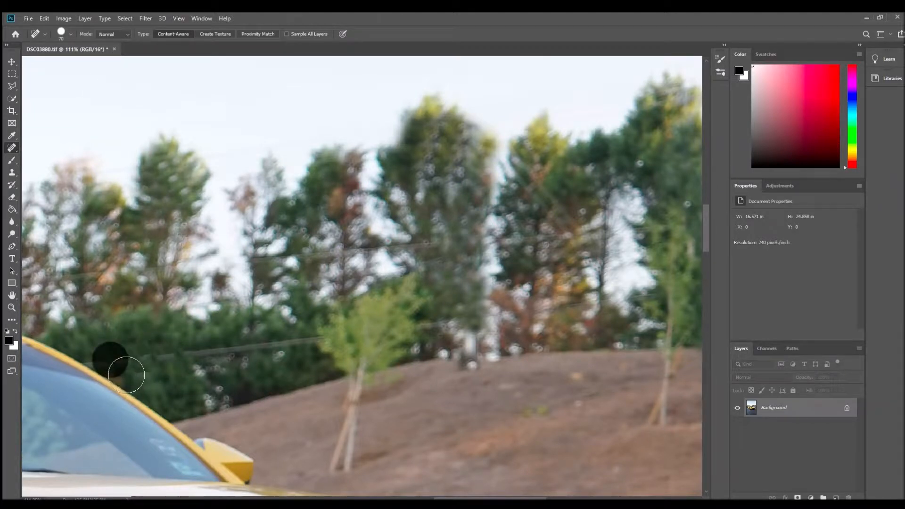
{"action": "left_click", "coordinate": [128, 368]}
{"action": "left_click", "coordinate": [159, 368]}
{"action": "left_click", "coordinate": [132, 372]}
{"action": "left_click", "coordinate": [161, 361]}
{"action": "left_click", "coordinate": [177, 358]}
{"action": "left_click", "coordinate": [194, 355]}
{"action": "left_click", "coordinate": [219, 359]}
{"action": "left_click", "coordinate": [211, 365]}
{"action": "mouse_move", "coordinate": [230, 350]}
{"action": "left_mouse_down"}
{"action": "mouse_move", "coordinate": [262, 364]}
{"action": "mouse_move", "coordinate": [300, 356]}
{"action": "left_mouse_up"}
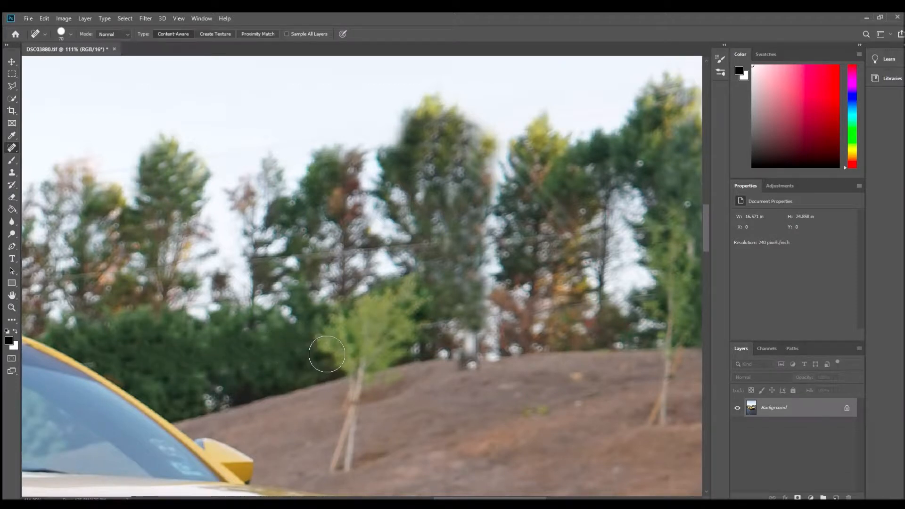
- Heal the lower power line above the dirt hill, between the two small staked trees
{"action": "left_click", "coordinate": [427, 334]}
{"action": "left_click", "coordinate": [456, 328]}
{"action": "left_click", "coordinate": [488, 313]}
{"action": "left_click", "coordinate": [525, 312]}
{"action": "left_click", "coordinate": [563, 316]}
{"action": "left_click", "coordinate": [594, 314]}
{"action": "left_click", "coordinate": [629, 304]}
{"action": "left_click", "coordinate": [643, 302]}
{"action": "left_click", "coordinate": [596, 301]}
- Heal the upper power line through the tall trees, working back from the hillside trees to those above the hedge
{"action": "left_click", "coordinate": [568, 246]}
{"action": "left_click", "coordinate": [528, 239]}
{"action": "left_click", "coordinate": [492, 246]}
{"action": "left_click", "coordinate": [442, 243]}
{"action": "left_click", "coordinate": [404, 244]}
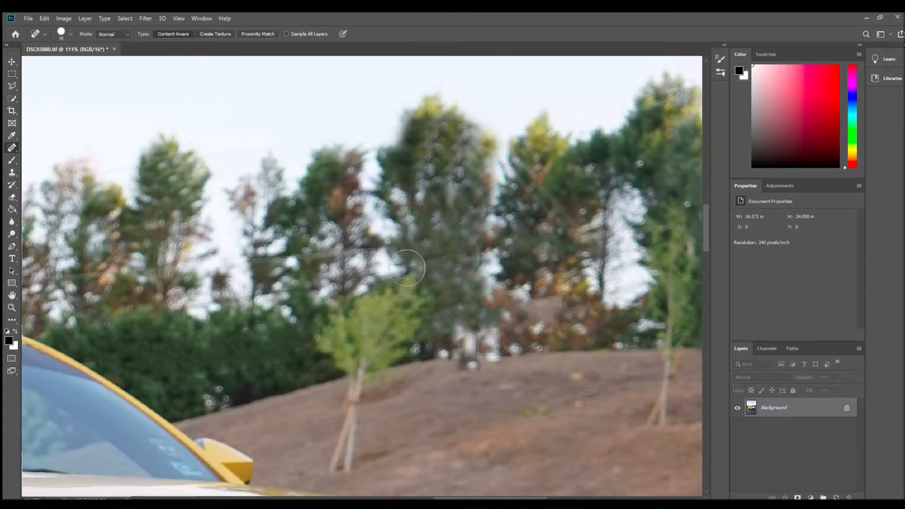
{"action": "left_click", "coordinate": [354, 260]}
{"action": "left_click", "coordinate": [317, 266]}
{"action": "left_click", "coordinate": [270, 259]}
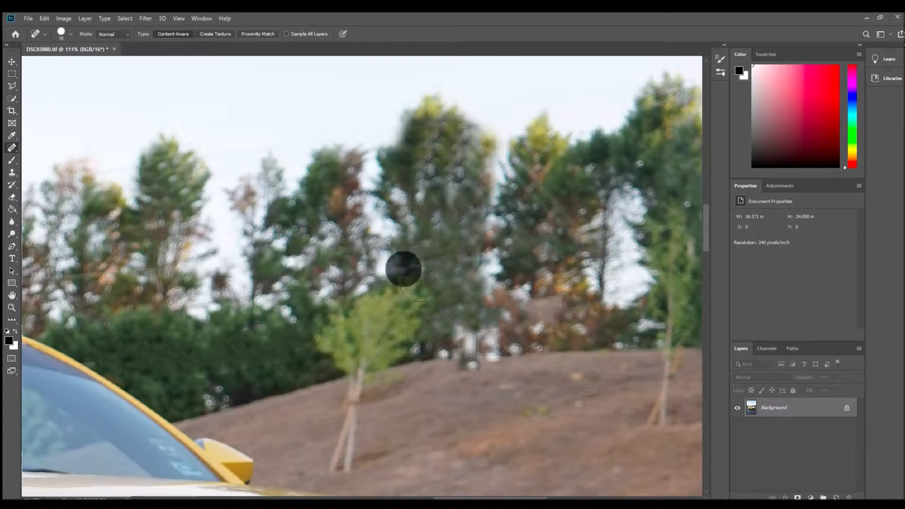
- Heal the remaining power line traces in the trees above the hedge and check the background in the wider photo
{"action": "left_click", "coordinate": [542, 193]}
{"action": "left_click", "coordinate": [132, 267]}
{"action": "left_click", "coordinate": [162, 269]}
{"action": "left_click", "coordinate": [100, 273]}
{"action": "left_click", "coordinate": [65, 277]}
{"action": "left_click", "coordinate": [47, 283]}
{"action": "scroll", "coordinate": [272, 310], "scroll_direction": "down", "scroll_amount": 5}
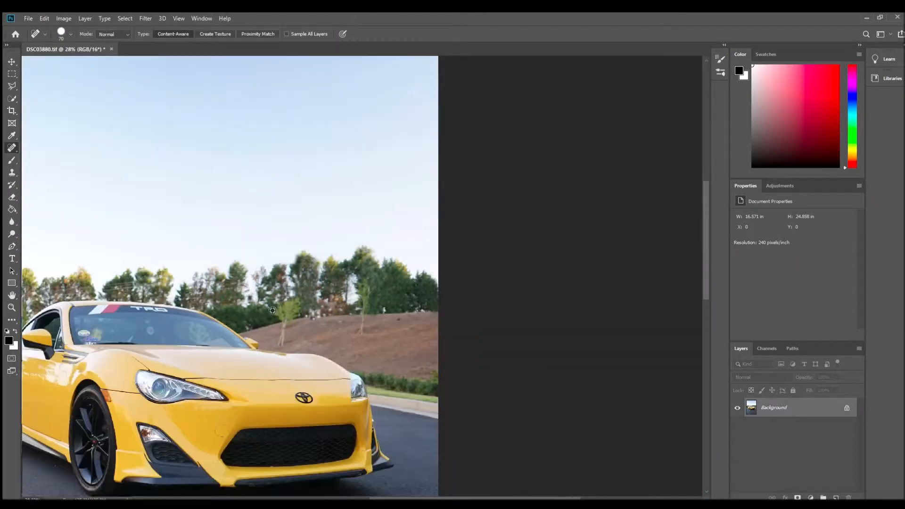
{"action": "scroll", "coordinate": [160, 293], "scroll_direction": "down", "scroll_amount": 3}
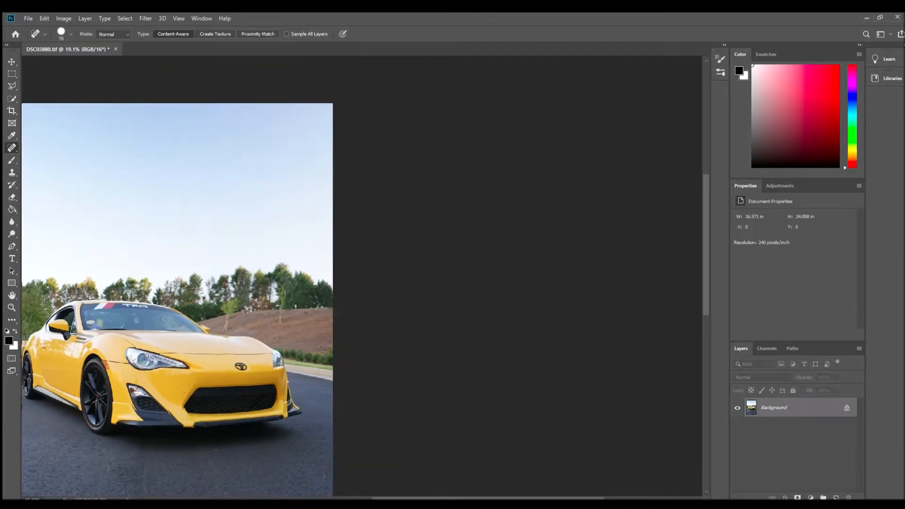
- Heal the power lines crossing the tree group directly above the windshield's TRD banner
{"action": "scroll", "coordinate": [268, 330], "scroll_direction": "up", "scroll_amount": 10}
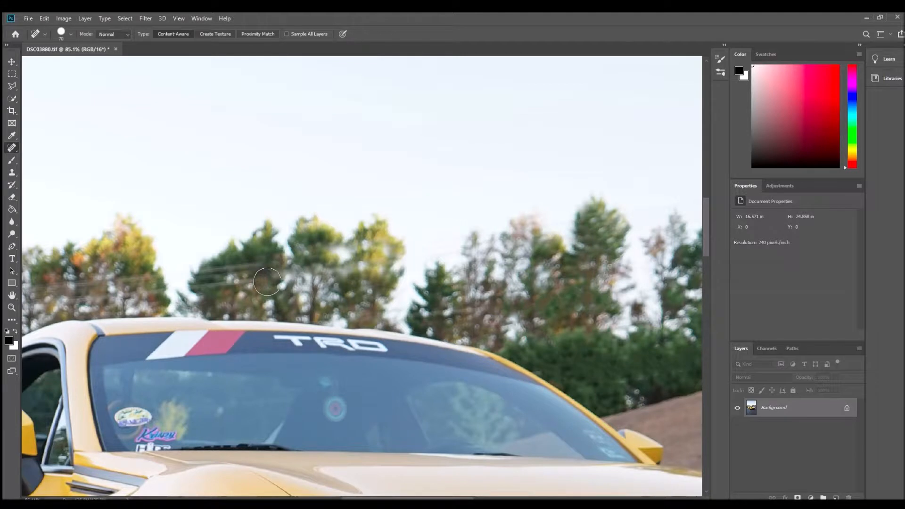
{"action": "left_click_drag", "start_coordinate": [244, 274], "coordinate": [255, 285]}
{"action": "left_click", "coordinate": [225, 275]}
{"action": "left_click", "coordinate": [208, 276]}
{"action": "left_click", "coordinate": [247, 270]}
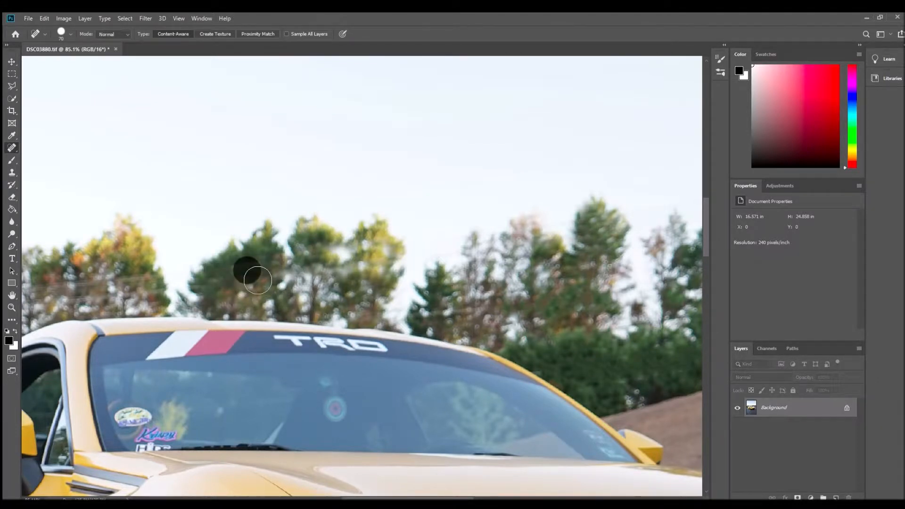
- Heal the power lines through the yellow-green trees above the driver's-side end of the car roof
{"action": "left_click", "coordinate": [149, 280]}
{"action": "left_click", "coordinate": [134, 285]}
{"action": "left_click", "coordinate": [120, 286]}
{"action": "left_click", "coordinate": [101, 288]}
{"action": "left_click", "coordinate": [91, 293]}
{"action": "left_click", "coordinate": [73, 294]}
{"action": "left_click", "coordinate": [35, 304]}
{"action": "left_click", "coordinate": [42, 289]}
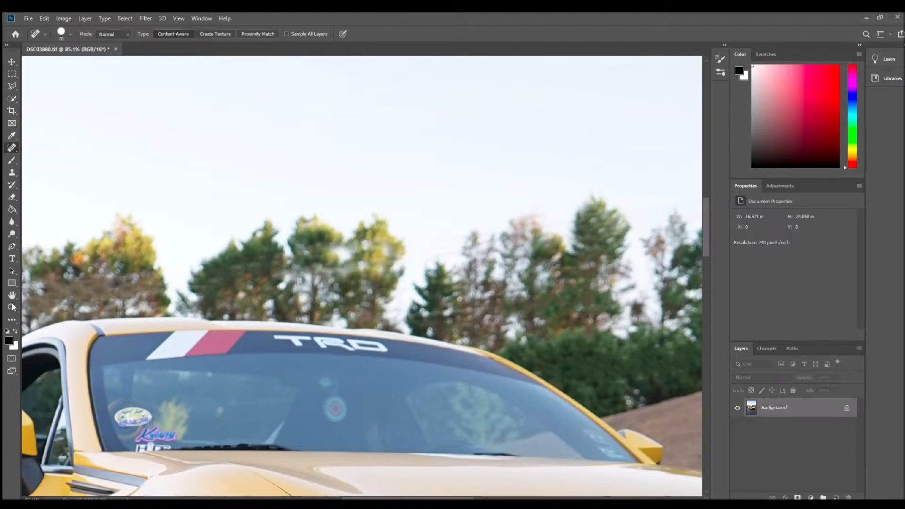
- Try to heal the chipped paint on the yellow bumper's lower edge with the Spot Healing Brush
{"action": "scroll", "coordinate": [168, 287], "scroll_direction": "down", "scroll_amount": 5}
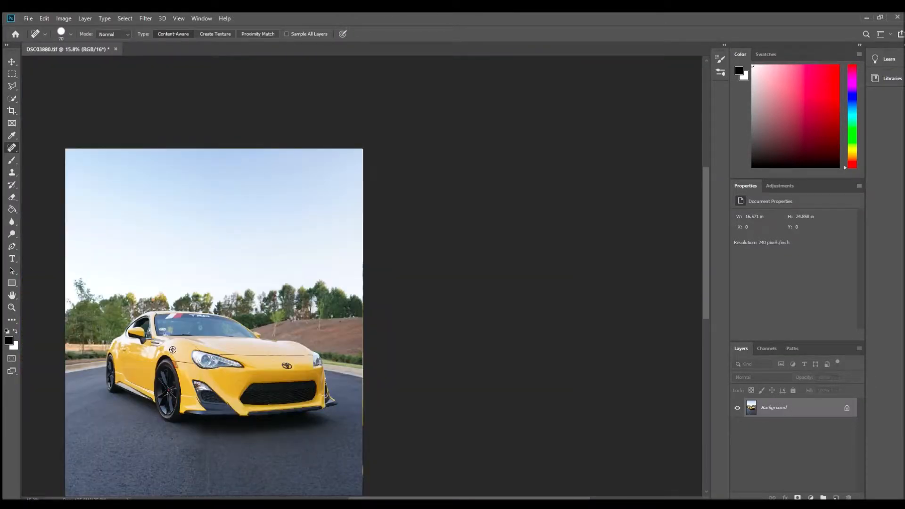
{"action": "scroll", "coordinate": [173, 349], "scroll_direction": "down", "scroll_amount": 2}
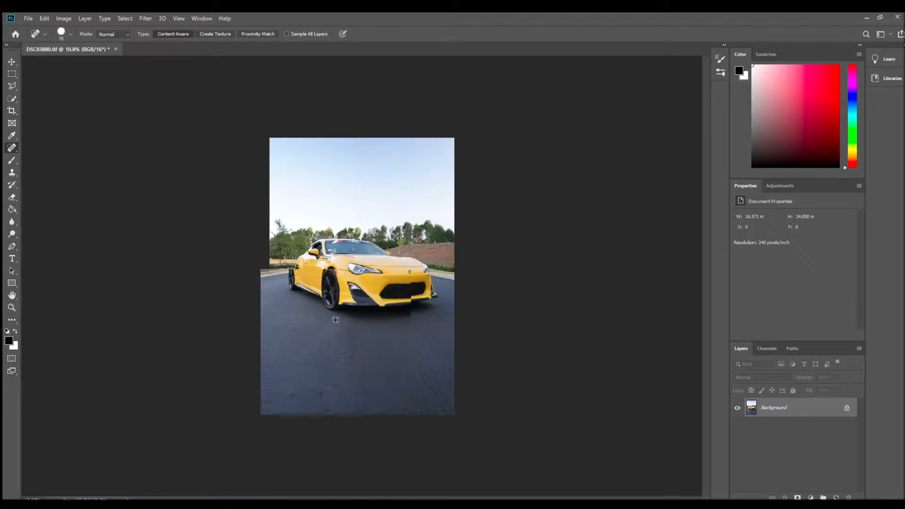
{"action": "scroll", "coordinate": [334, 320], "scroll_direction": "up", "scroll_amount": 2}
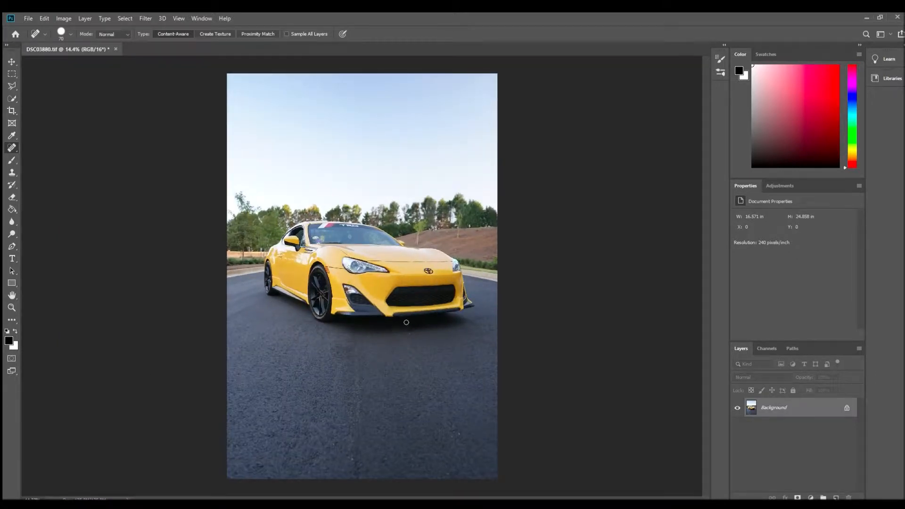
{"action": "scroll", "coordinate": [402, 321], "scroll_direction": "up", "scroll_amount": 8}
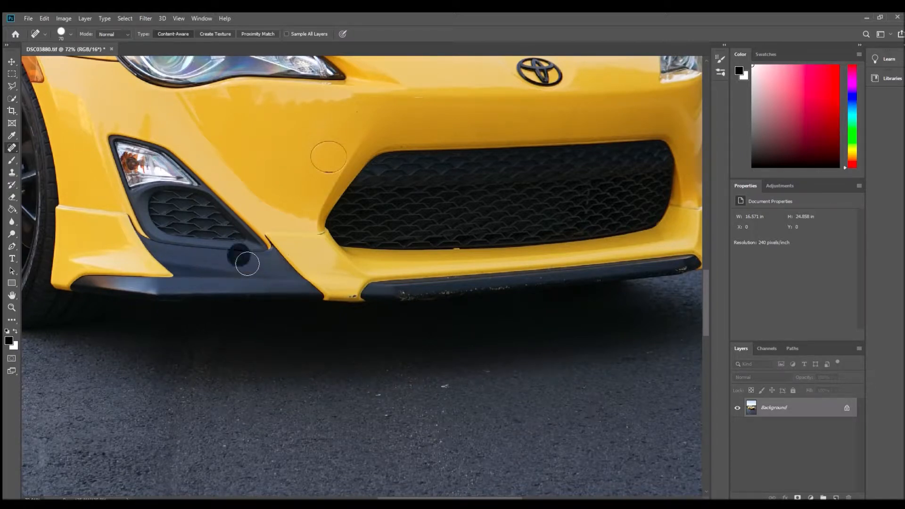
{"action": "left_click", "coordinate": [358, 304]}
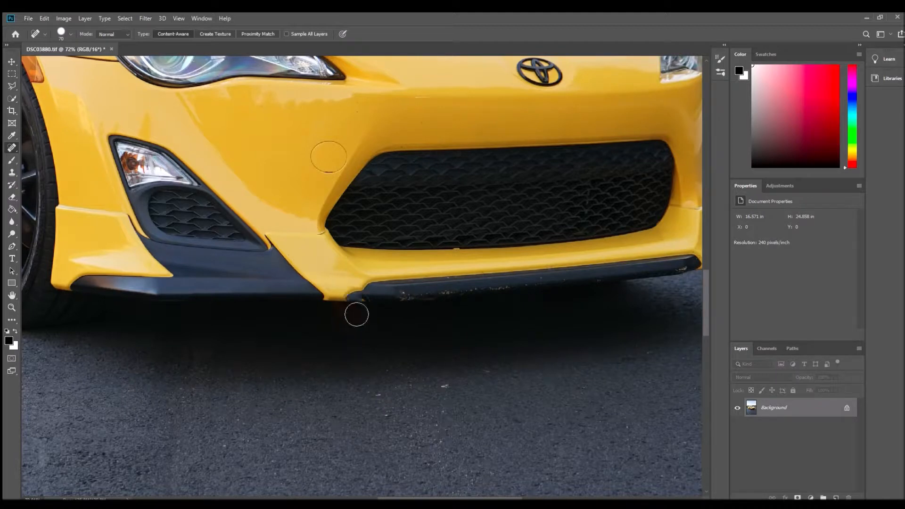
- Try to clone yellow paint over the bumper's chipped lower edge with the Clone Stamp, and undo the stroke
{"action": "left_click", "coordinate": [12, 172]}
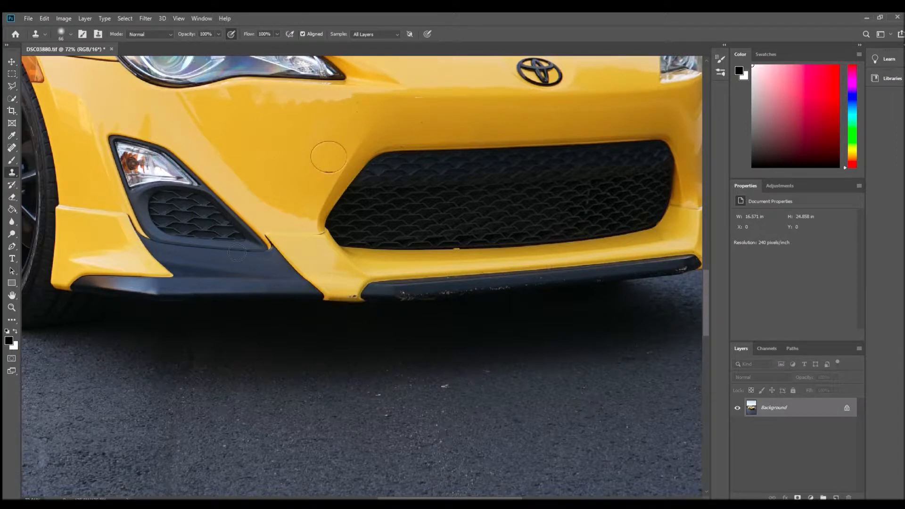
{"action": "left_click", "coordinate": [12, 307]}
{"action": "left_click", "coordinate": [349, 296]}
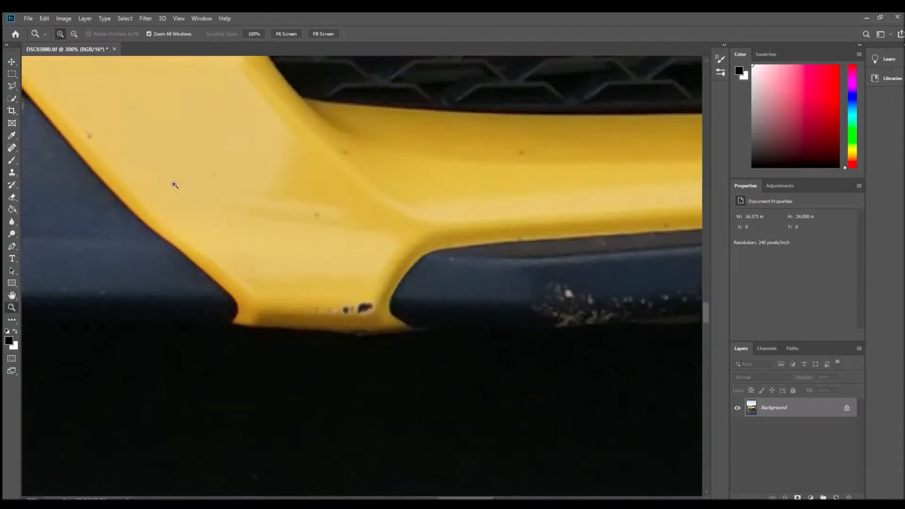
{"action": "left_click", "coordinate": [17, 174]}
{"action": "left_click", "coordinate": [304, 259], "text": "alt"}
{"action": "mouse_move", "coordinate": [351, 310]}
{"action": "left_mouse_down"}
{"action": "mouse_move", "coordinate": [385, 326]}
{"action": "mouse_move", "coordinate": [264, 311]}
{"action": "left_mouse_up"}
{"action": "key", "text": "ctrl+z"}
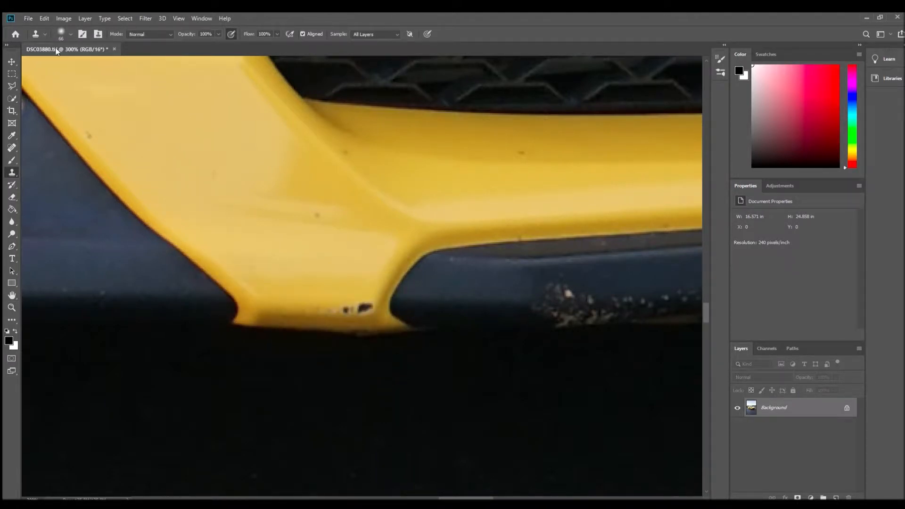
- Reduce the Clone Stamp's brush size and clone the darker yellow edge over the bumper's paint chips, undoing the first attempts
{"action": "left_click", "coordinate": [66, 60]}
{"action": "left_click_drag", "start_coordinate": [326, 321], "coordinate": [369, 314]}
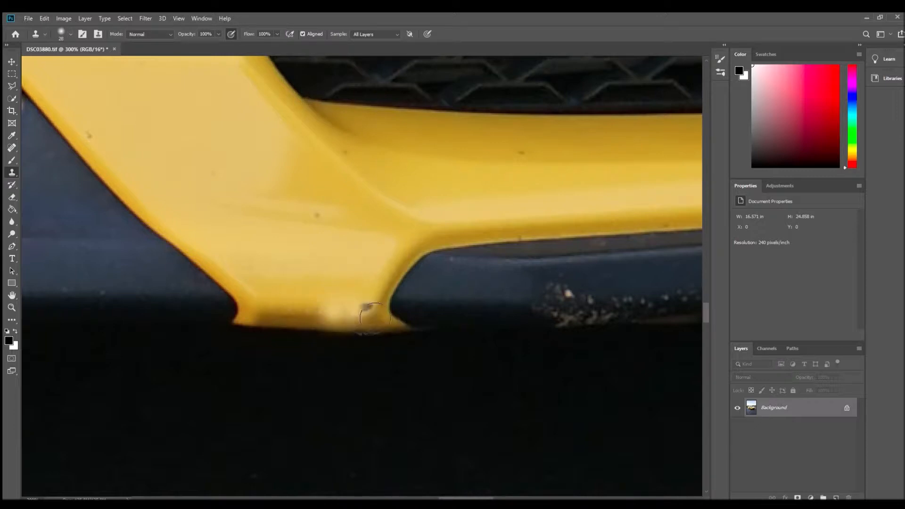
{"action": "key", "text": "ctrl+z"}
{"action": "left_click_drag", "start_coordinate": [284, 316], "coordinate": [294, 321]}
{"action": "key", "text": "ctrl+z"}
{"action": "key", "text": "ctrl+z"}
{"action": "key", "text": "ctrl+z"}
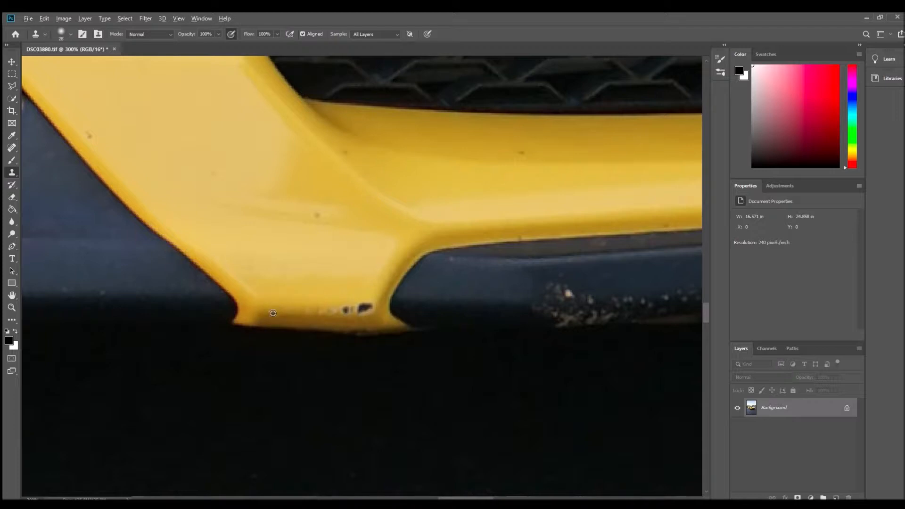
{"action": "left_click", "coordinate": [324, 319]}
{"action": "left_click", "coordinate": [345, 319]}
{"action": "left_click", "coordinate": [360, 317]}
{"action": "left_click", "coordinate": [366, 316]}
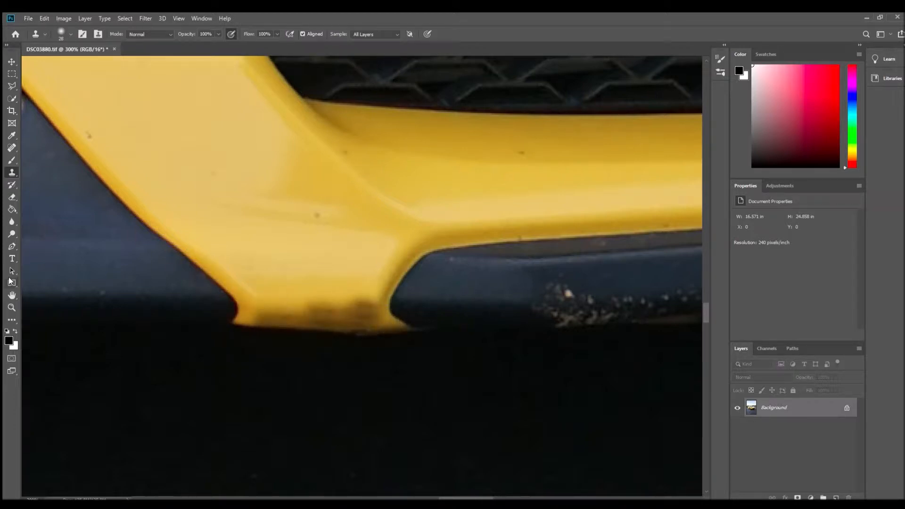
- Check the repaired bumper edge in the wider photo and examine the scuffed black lip below the grille up close
{"action": "left_click", "coordinate": [12, 307]}
{"action": "left_click", "coordinate": [329, 273], "text": "alt"}
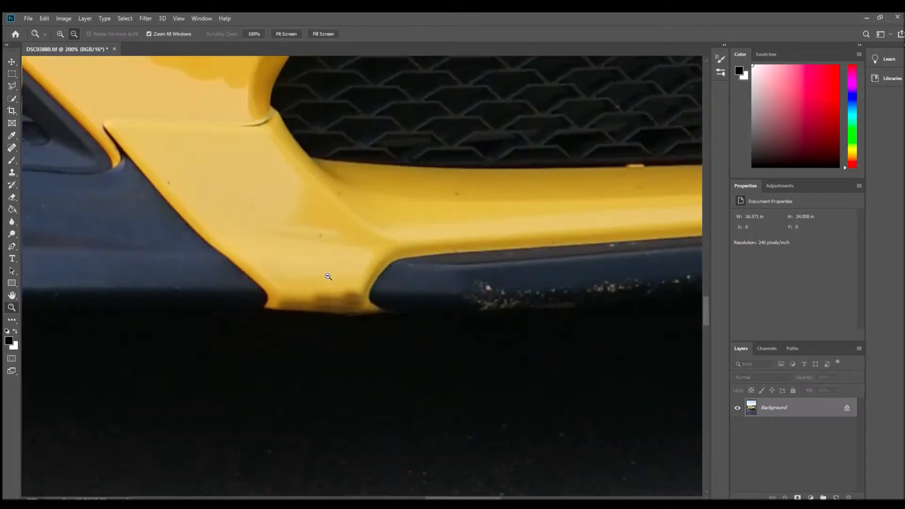
{"action": "left_click", "coordinate": [329, 278], "text": "alt"}
{"action": "left_click", "coordinate": [328, 288], "text": "alt"}
{"action": "left_click", "coordinate": [306, 331], "text": "alt"}
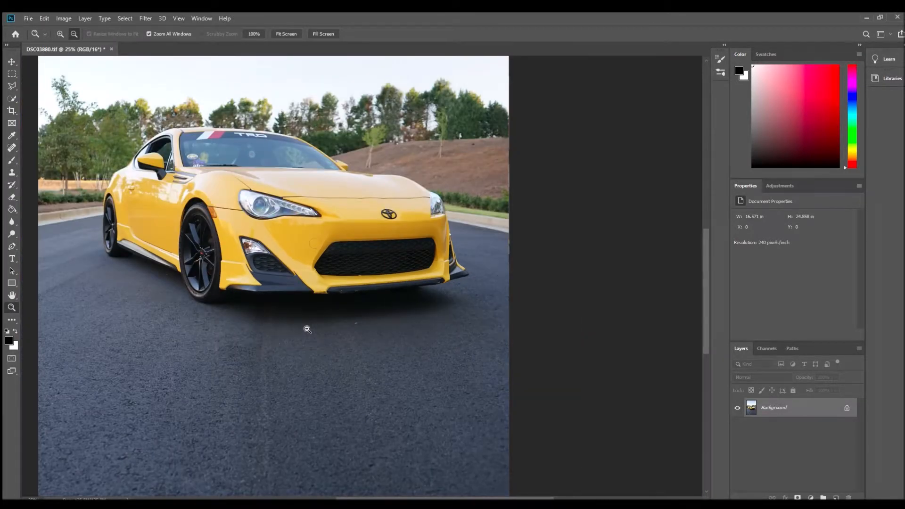
{"action": "left_click", "coordinate": [363, 264]}
{"action": "left_click", "coordinate": [364, 265]}
{"action": "left_click", "coordinate": [362, 265]}
{"action": "left_click", "coordinate": [362, 266]}
{"action": "scroll", "coordinate": [204, 262], "scroll_direction": "down", "scroll_amount": 2}
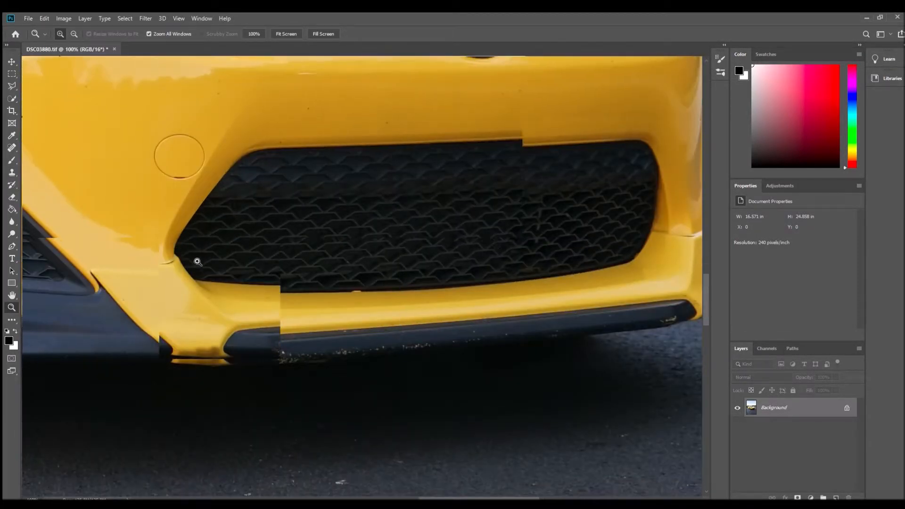
{"action": "left_click", "coordinate": [198, 297]}
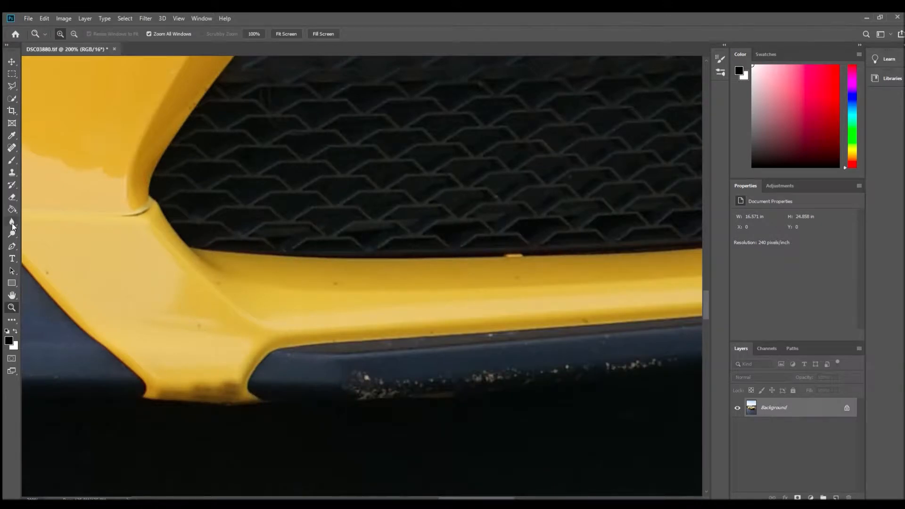
- Clone clean yellow paint and dark edge over the smudged lower tip of the bumper with the Clone Stamp, and check it in the wider photo
{"action": "left_click", "coordinate": [11, 172]}
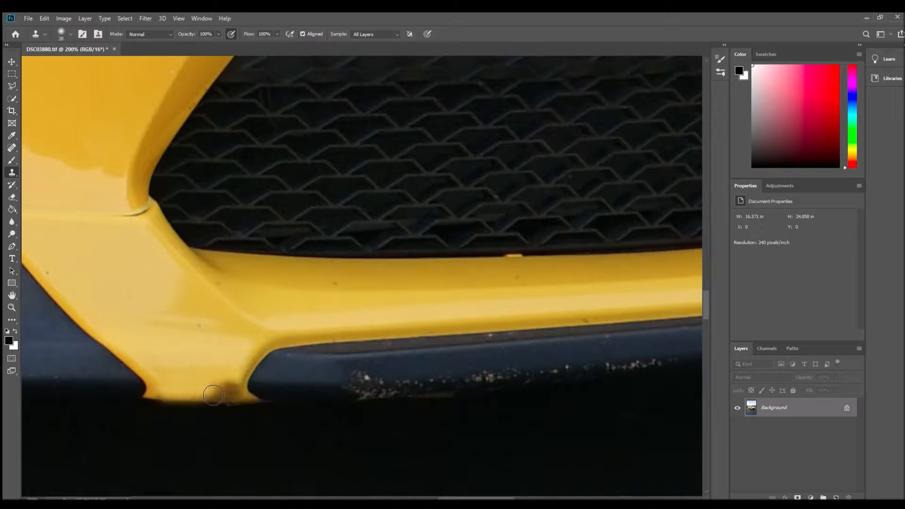
{"action": "mouse_move", "coordinate": [220, 396]}
{"action": "left_mouse_down"}
{"action": "mouse_move", "coordinate": [234, 390]}
{"action": "mouse_move", "coordinate": [222, 400]}
{"action": "left_mouse_up"}
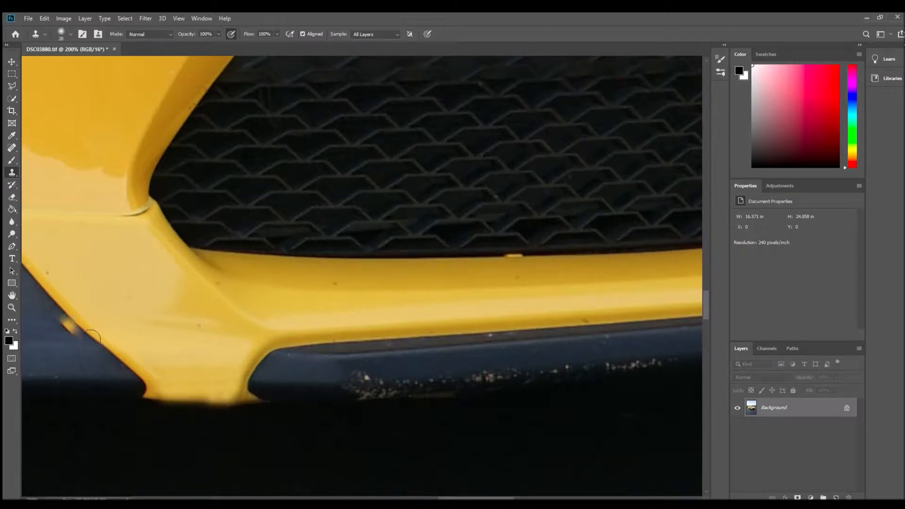
{"action": "left_click", "coordinate": [11, 307]}
{"action": "left_click", "coordinate": [156, 323], "text": "alt"}
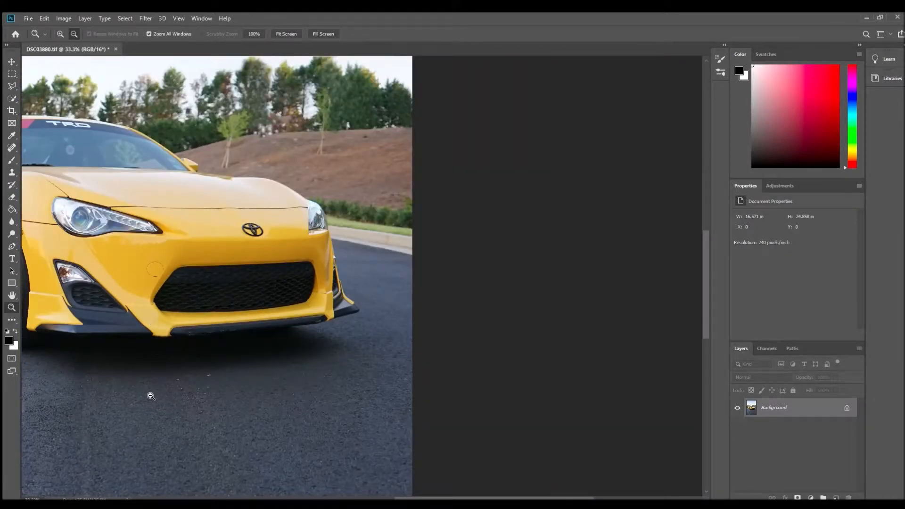
{"action": "left_click", "coordinate": [150, 394], "text": "alt"}
{"action": "left_click", "coordinate": [151, 396], "text": "alt"}
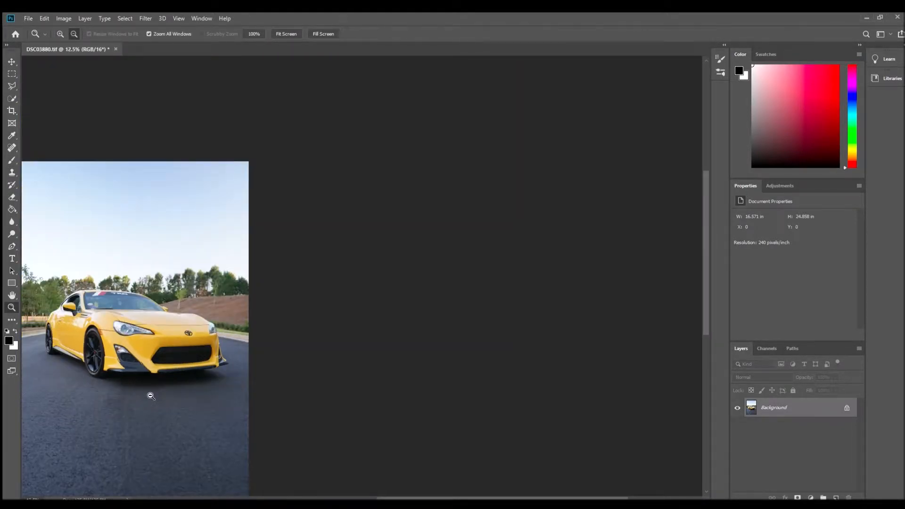
- Heal the scuffs along the black lip below the grille with the Spot Healing Brush at size 47
{"action": "left_click", "coordinate": [158, 382]}
{"action": "left_click", "coordinate": [165, 371]}
{"action": "left_click", "coordinate": [165, 371]}
{"action": "left_click", "coordinate": [164, 370]}
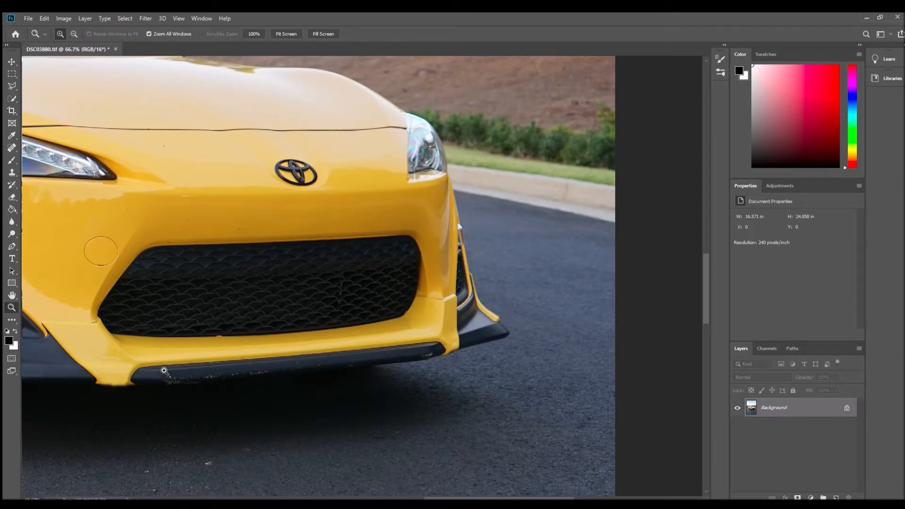
{"action": "left_click", "coordinate": [164, 371]}
{"action": "left_click", "coordinate": [12, 149]}
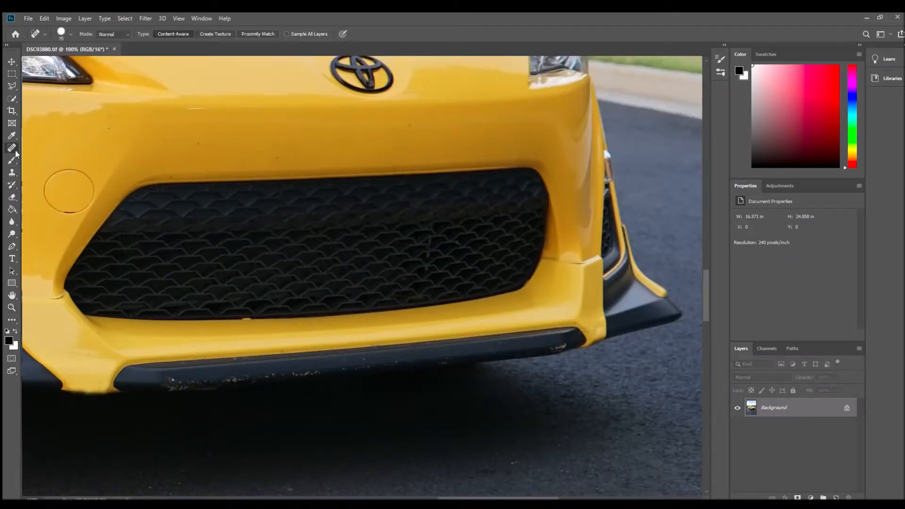
{"action": "scroll", "coordinate": [140, 374], "scroll_direction": "up", "scroll_amount": 1}
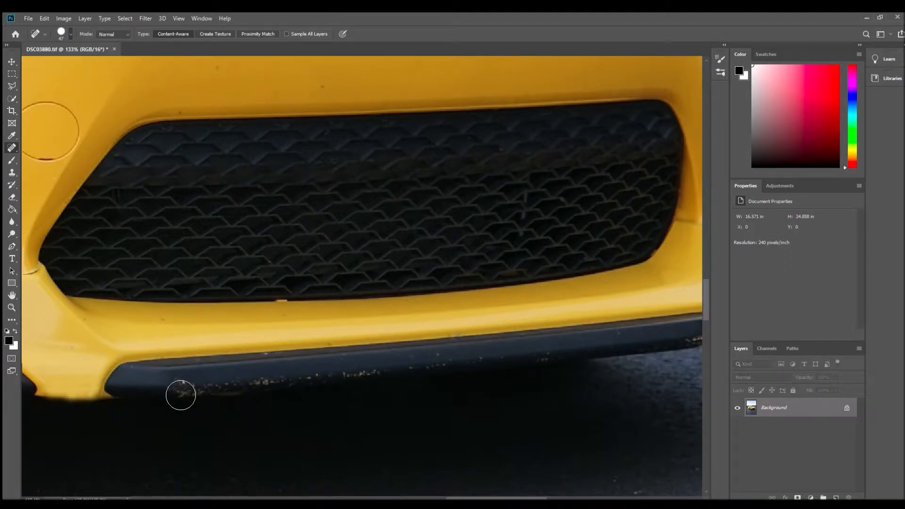
{"action": "left_click", "coordinate": [190, 394]}
{"action": "left_click", "coordinate": [195, 395]}
{"action": "mouse_move", "coordinate": [201, 396]}
{"action": "left_mouse_down"}
{"action": "mouse_move", "coordinate": [214, 387]}
{"action": "mouse_move", "coordinate": [218, 397]}
{"action": "left_mouse_up"}
{"action": "scroll", "coordinate": [204, 382], "scroll_direction": "down", "scroll_amount": 1}
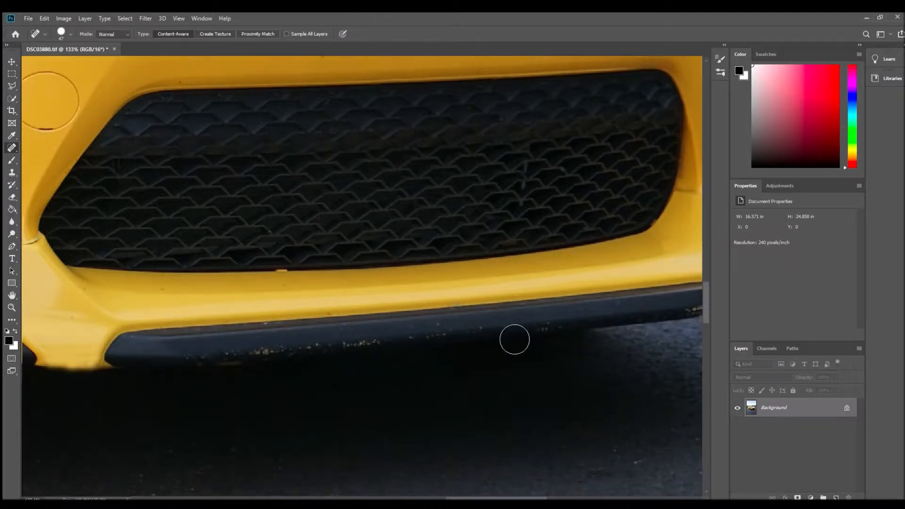
{"action": "left_click_drag", "start_coordinate": [487, 326], "coordinate": [496, 343]}
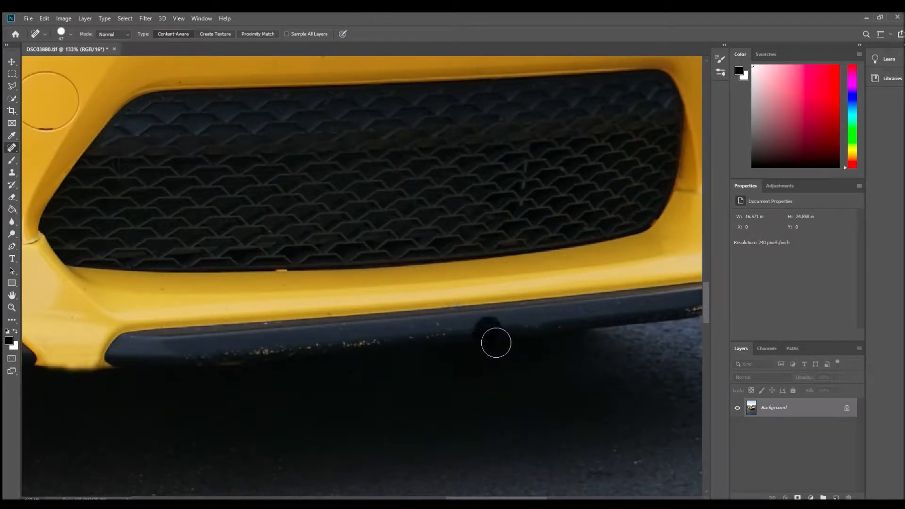
{"action": "mouse_move", "coordinate": [374, 340]}
{"action": "left_mouse_down"}
{"action": "mouse_move", "coordinate": [383, 351]}
{"action": "mouse_move", "coordinate": [242, 364]}
{"action": "mouse_move", "coordinate": [232, 354]}
{"action": "mouse_move", "coordinate": [200, 367]}
{"action": "mouse_move", "coordinate": [266, 364]}
{"action": "left_mouse_up"}
- Heal the scuffs at the far end of the black lip and the chips on the adjoining yellow bumper corner with the Spot Healing Brush
{"action": "left_click", "coordinate": [11, 308]}
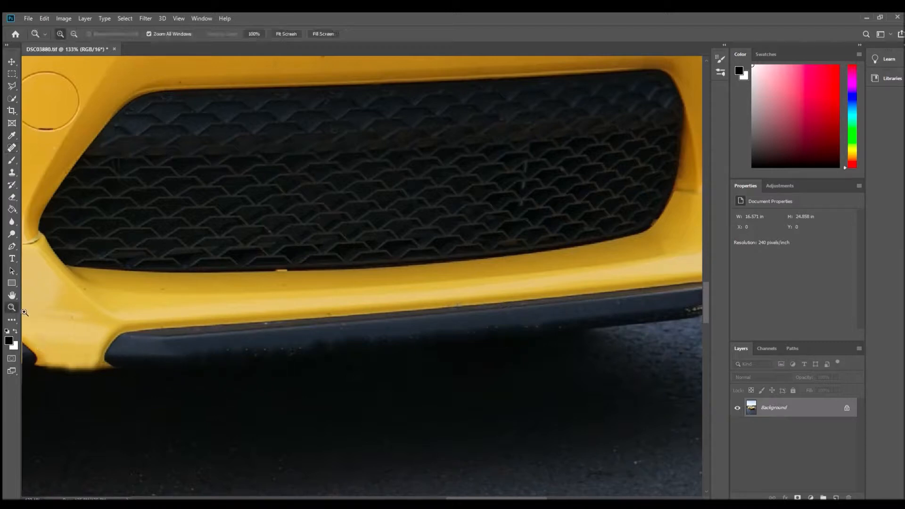
{"action": "left_click", "coordinate": [248, 332], "text": "alt"}
{"action": "left_click", "coordinate": [248, 331], "text": "alt"}
{"action": "left_click", "coordinate": [248, 333], "text": "alt"}
{"action": "left_click", "coordinate": [250, 335], "text": "alt"}
{"action": "left_click", "coordinate": [256, 365], "text": "alt"}
{"action": "left_click", "coordinate": [255, 366], "text": "alt"}
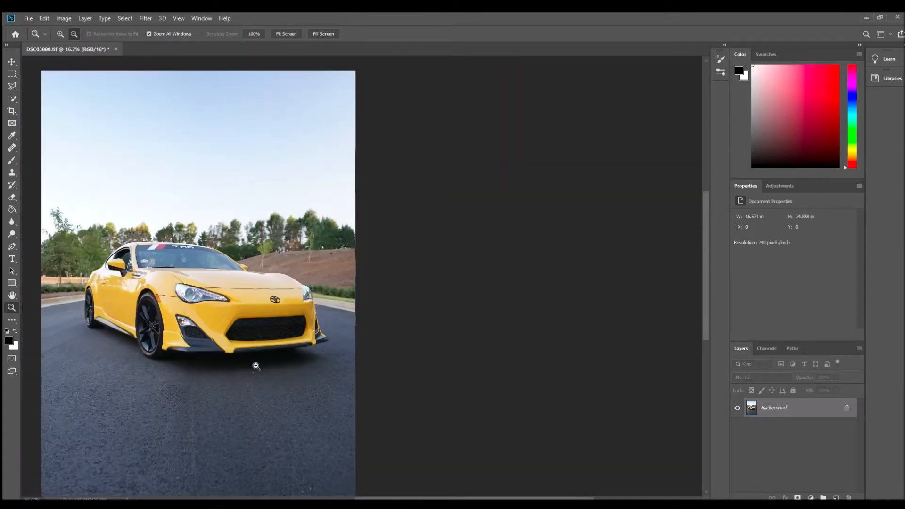
{"action": "left_click", "coordinate": [303, 365]}
{"action": "left_click", "coordinate": [326, 339]}
{"action": "left_click", "coordinate": [326, 339]}
{"action": "left_click", "coordinate": [326, 339]}
{"action": "left_click", "coordinate": [326, 339]}
{"action": "left_click", "coordinate": [326, 339]}
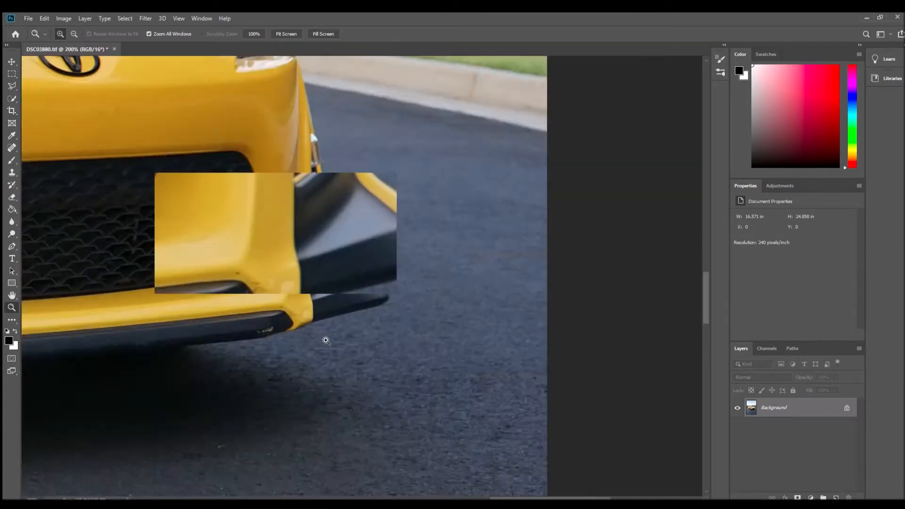
{"action": "left_click", "coordinate": [11, 149]}
{"action": "left_click", "coordinate": [215, 327]}
{"action": "left_click", "coordinate": [184, 321]}
{"action": "left_click", "coordinate": [148, 323]}
{"action": "left_click", "coordinate": [113, 333]}
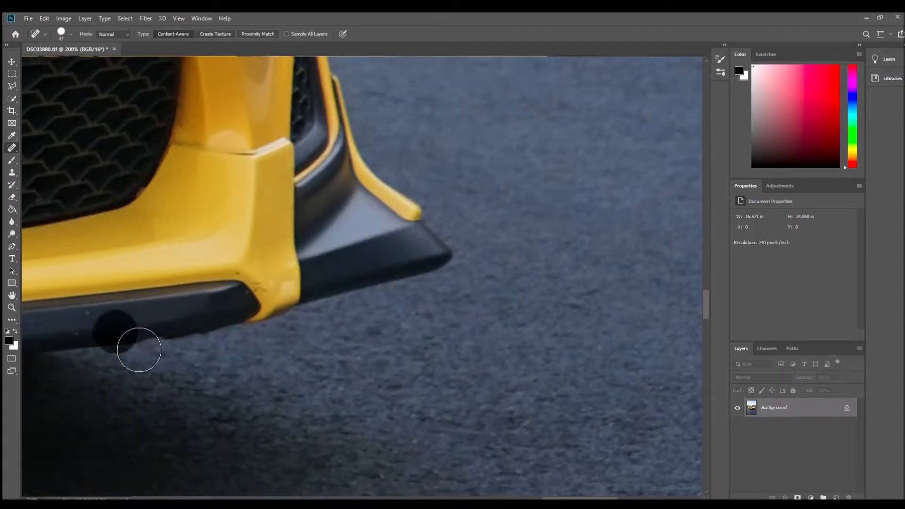
{"action": "mouse_move", "coordinate": [249, 273]}
{"action": "left_mouse_down"}
{"action": "mouse_move", "coordinate": [282, 300]}
{"action": "mouse_move", "coordinate": [271, 278]}
{"action": "mouse_move", "coordinate": [280, 291]}
{"action": "left_mouse_up"}
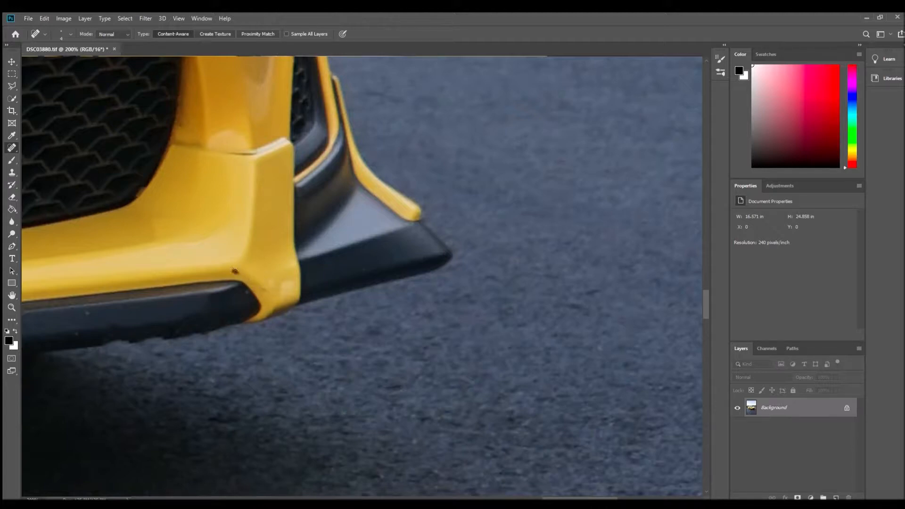
- Enlarge the Spot Healing Brush and heal the dark specks on the yellow bumper between the hood line, emblem and grille's upper edge
{"action": "scroll", "coordinate": [73, 292], "scroll_direction": "down", "scroll_amount": 6}
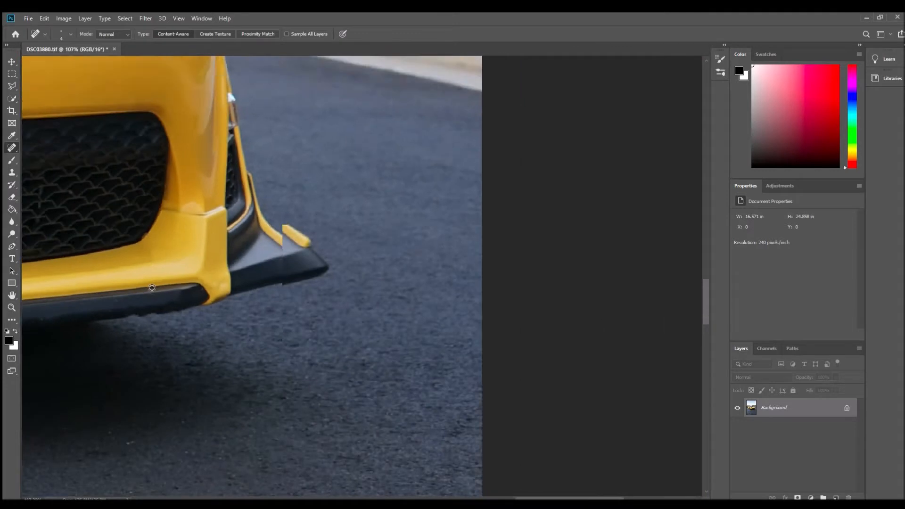
{"action": "left_click_drag", "start_coordinate": [467, 497], "coordinate": [390, 478]}
{"action": "scroll", "coordinate": [297, 269], "scroll_direction": "down", "scroll_amount": 2}
{"action": "scroll", "coordinate": [296, 268], "scroll_direction": "down", "scroll_amount": 5}
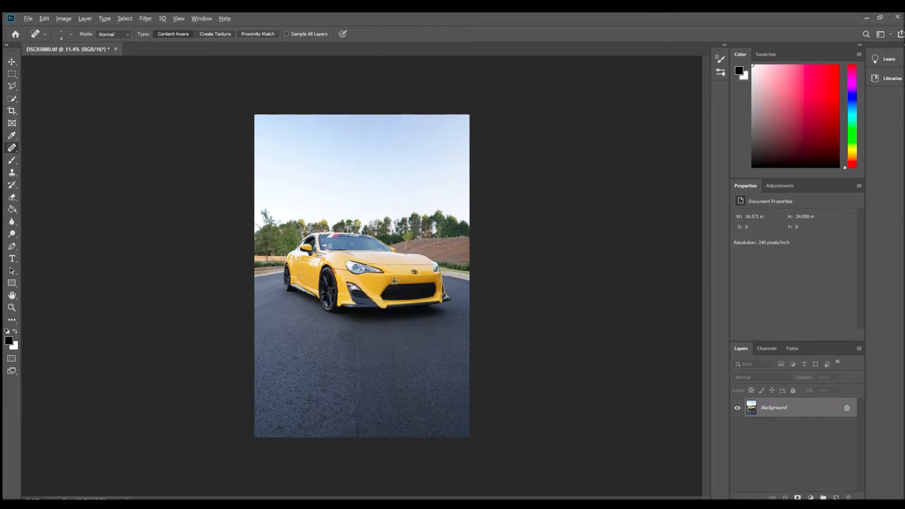
{"action": "scroll", "coordinate": [394, 281], "scroll_direction": "up", "scroll_amount": 4}
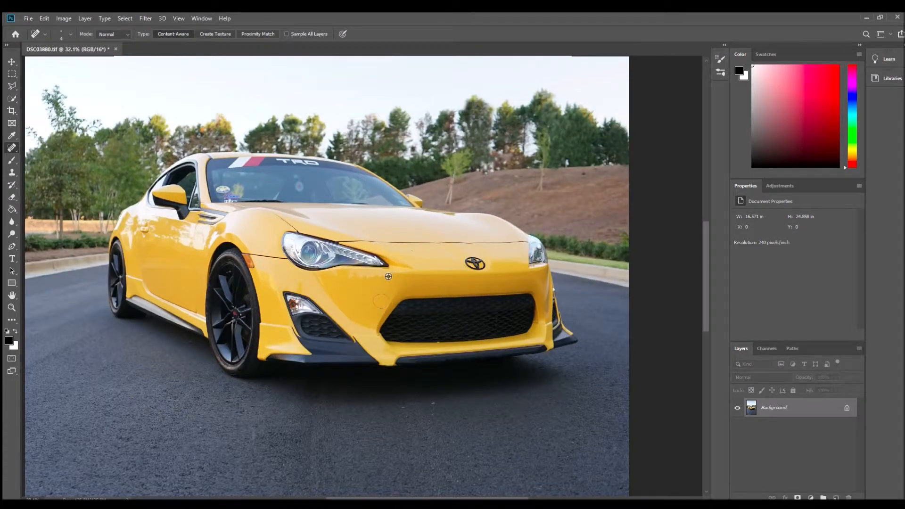
{"action": "scroll", "coordinate": [388, 276], "scroll_direction": "up", "scroll_amount": 6}
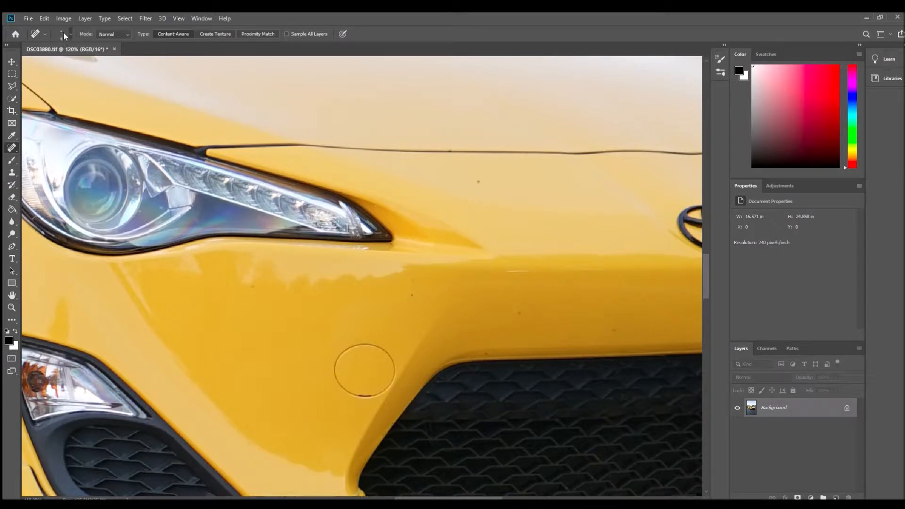
{"action": "left_click_drag", "start_coordinate": [21, 59], "coordinate": [32, 61]}
{"action": "left_click", "coordinate": [603, 210]}
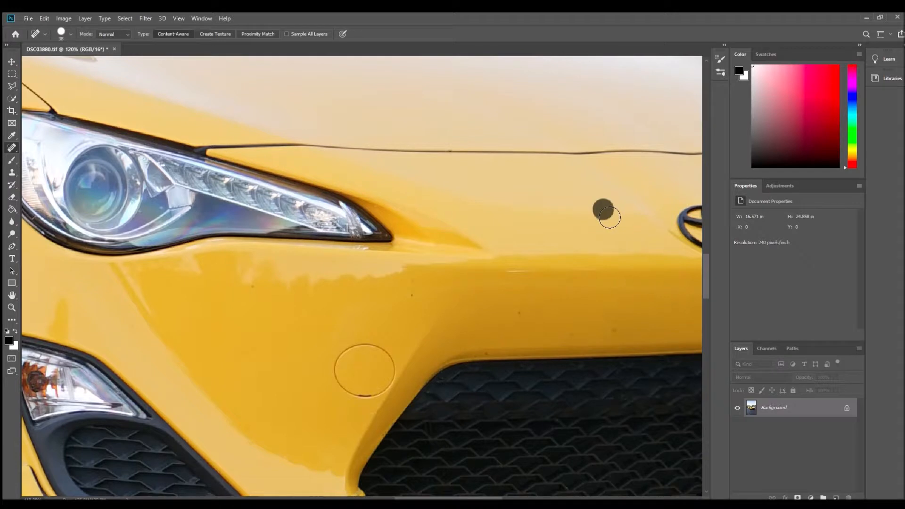
{"action": "left_click", "coordinate": [520, 313]}
{"action": "left_click", "coordinate": [492, 353]}
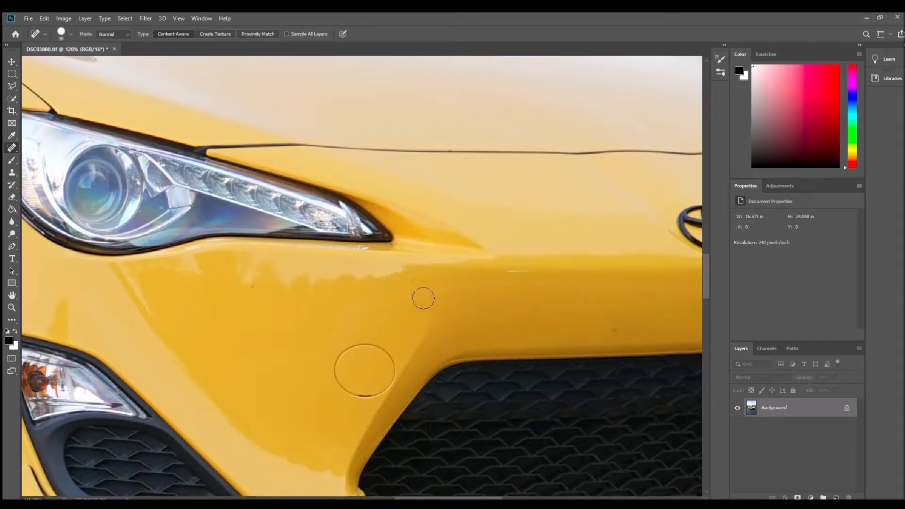
- Heal the remaining specks on the yellow paint below the headlight and just above the grille
{"action": "left_click", "coordinate": [420, 288]}
{"action": "left_click", "coordinate": [178, 346]}
{"action": "left_click", "coordinate": [262, 272]}
{"action": "left_click", "coordinate": [613, 330]}
{"action": "left_click", "coordinate": [556, 309]}
{"action": "left_click", "coordinate": [558, 293]}
{"action": "left_click", "coordinate": [175, 352]}
- Add a Color Lookup adjustment layer over the whole photo and apply the LOG Kodak Gold 200 LUT
{"action": "left_click", "coordinate": [12, 307]}
{"action": "left_click", "coordinate": [312, 278], "text": "alt"}
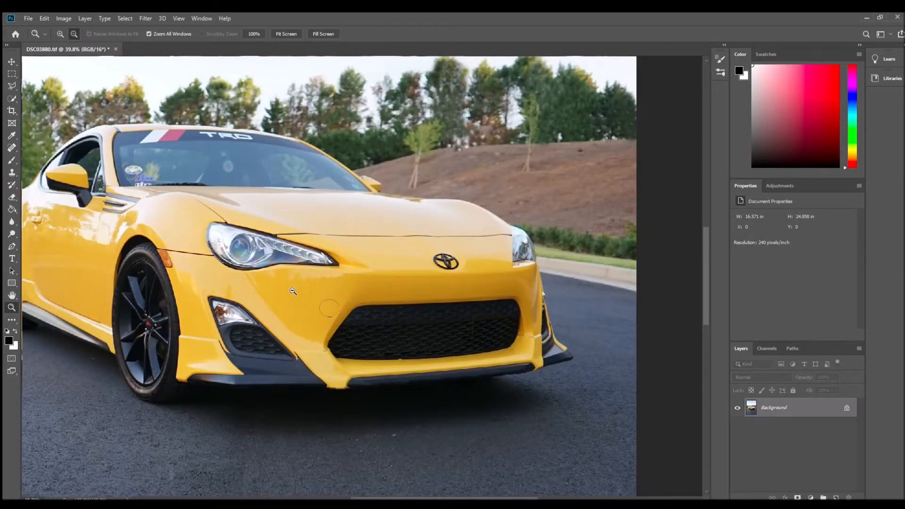
{"action": "left_click", "coordinate": [236, 311], "text": "alt"}
{"action": "left_click", "coordinate": [236, 321], "text": "alt"}
{"action": "left_click", "coordinate": [242, 322], "text": "alt"}
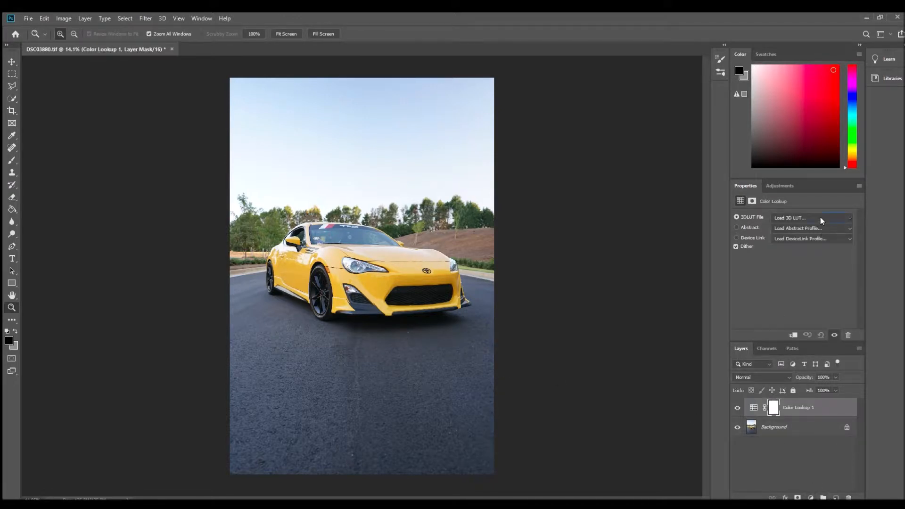
{"action": "scroll", "coordinate": [819, 216], "scroll_direction": "down", "scroll_amount": 1}
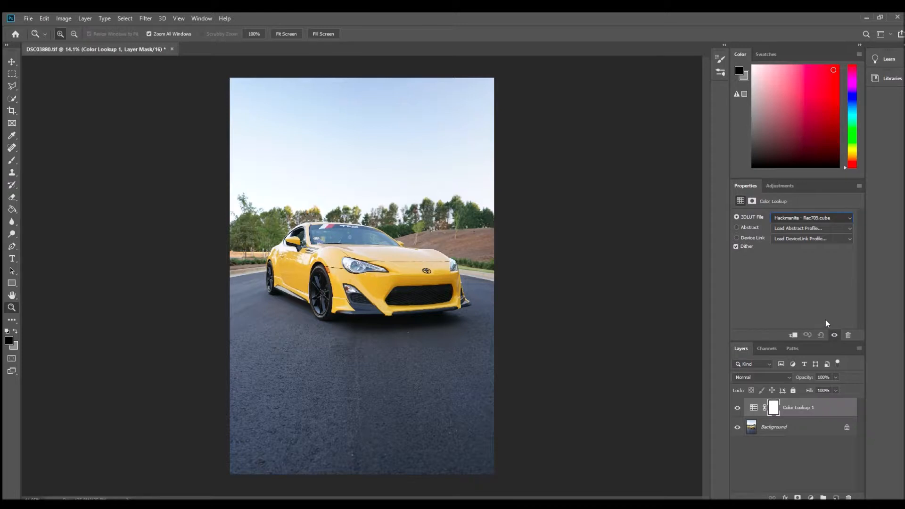
{"action": "key", "text": "Down"}
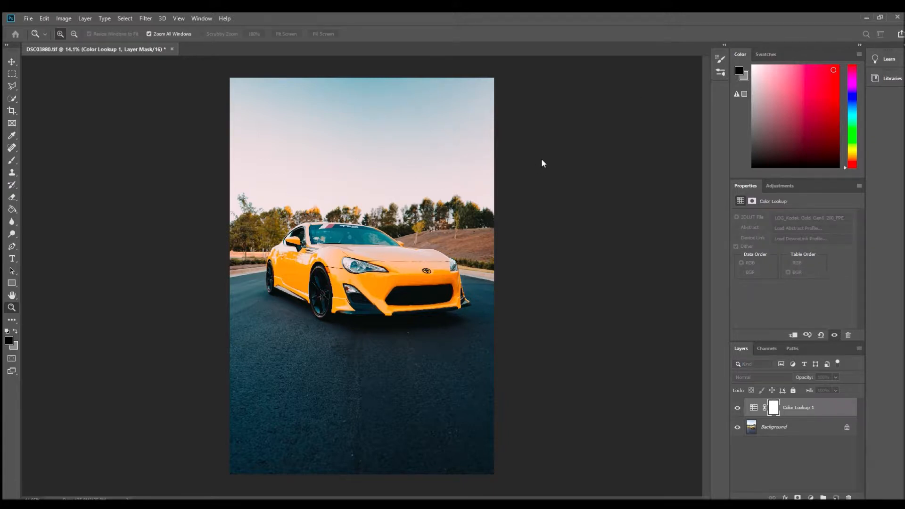
- Duplicate the Color Lookup layer, hide the original, and set the copy's 3D LUT to LOG_Fuji Superior 200_PPE.cube
{"action": "key", "text": "ctrl+j"}
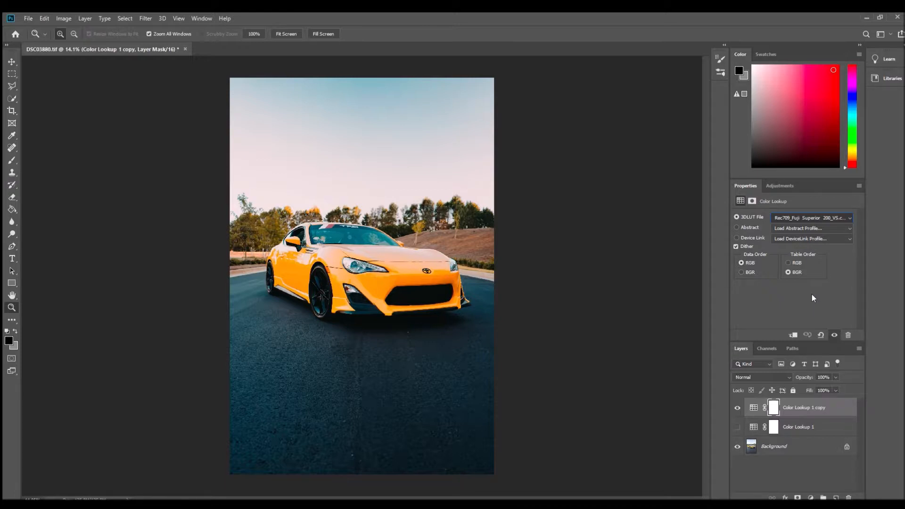
{"action": "key", "text": "Down"}
{"action": "key", "text": "Down"}
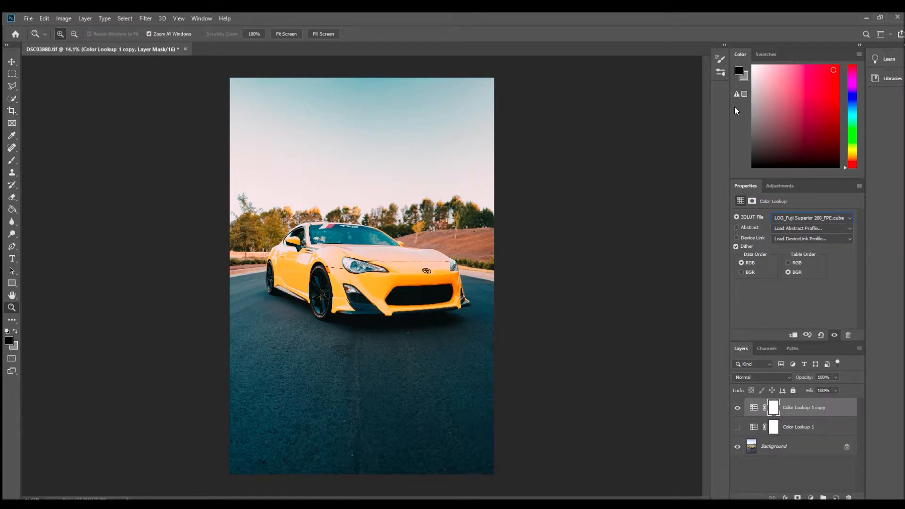
- Duplicate the Fuji Color Lookup copy once more and hide both copies
{"action": "key", "text": "ctrl+j"}
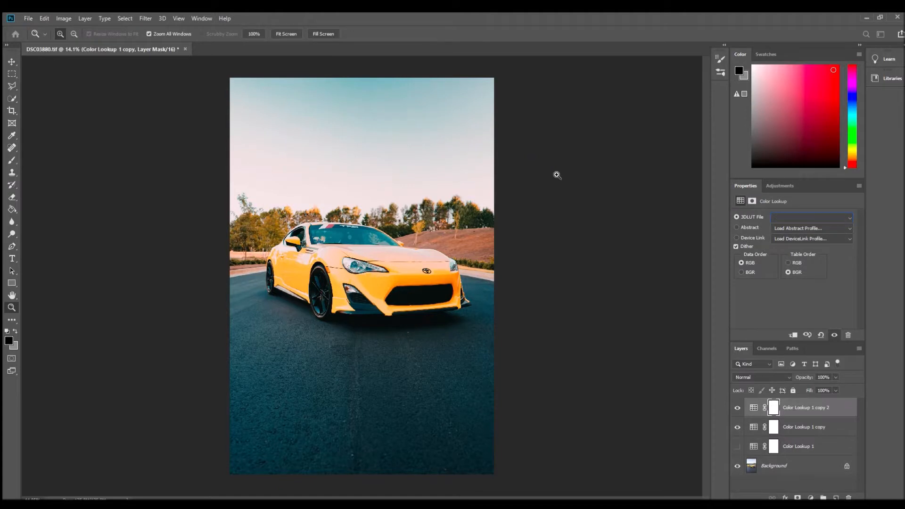
{"action": "left_click", "coordinate": [737, 427]}
{"action": "left_click", "coordinate": [737, 407]}
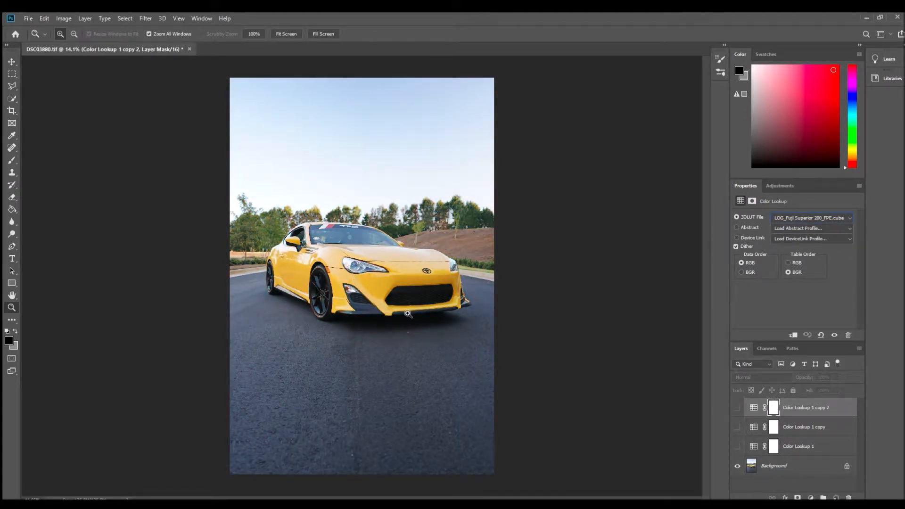
- Compare the car photo with and without the topmost Color Lookup copy by toggling its visibility
{"action": "left_click", "coordinate": [362, 285]}
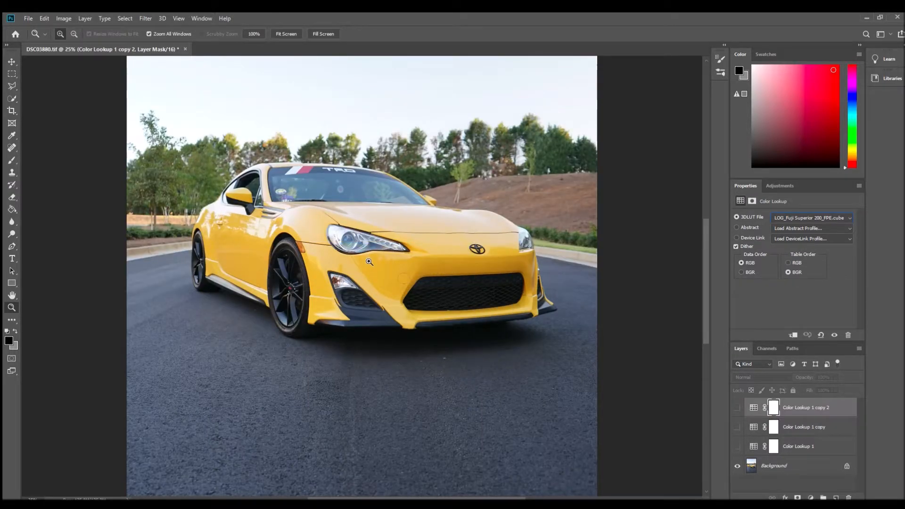
{"action": "left_click", "coordinate": [374, 261], "text": "alt"}
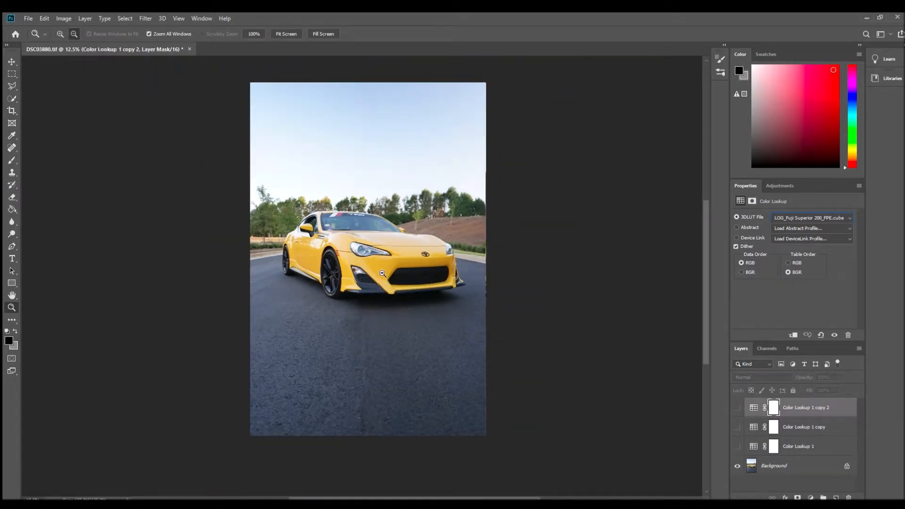
{"action": "left_click", "coordinate": [382, 273], "text": "alt"}
{"action": "left_click", "coordinate": [382, 273]}
{"action": "left_click", "coordinate": [382, 273]}
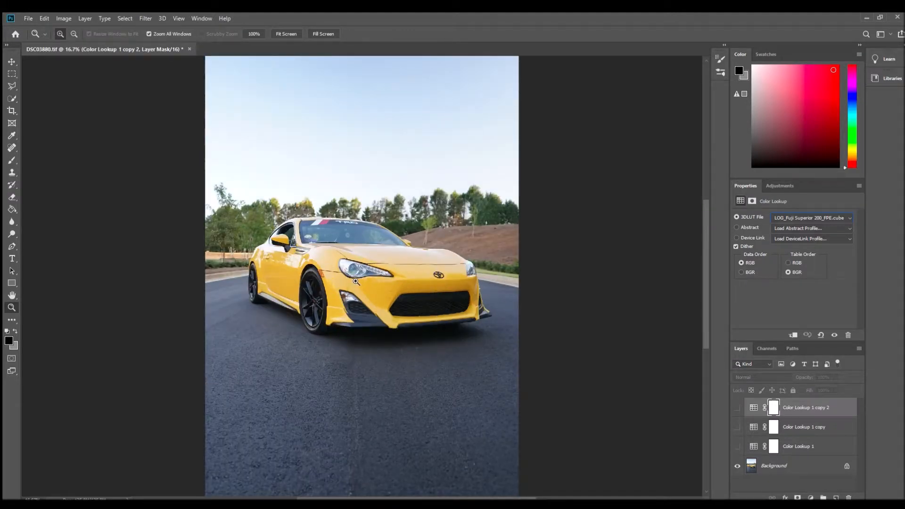
{"action": "left_click", "coordinate": [736, 407]}
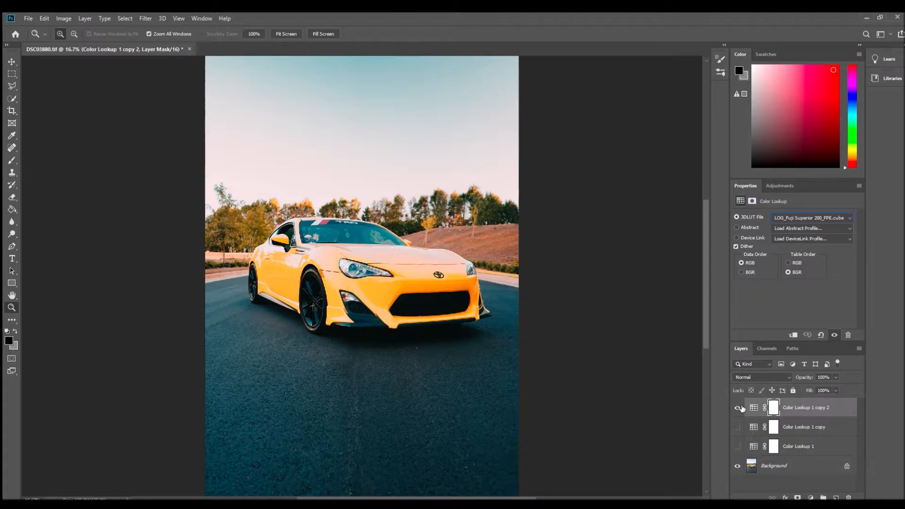
{"action": "left_click", "coordinate": [737, 408]}
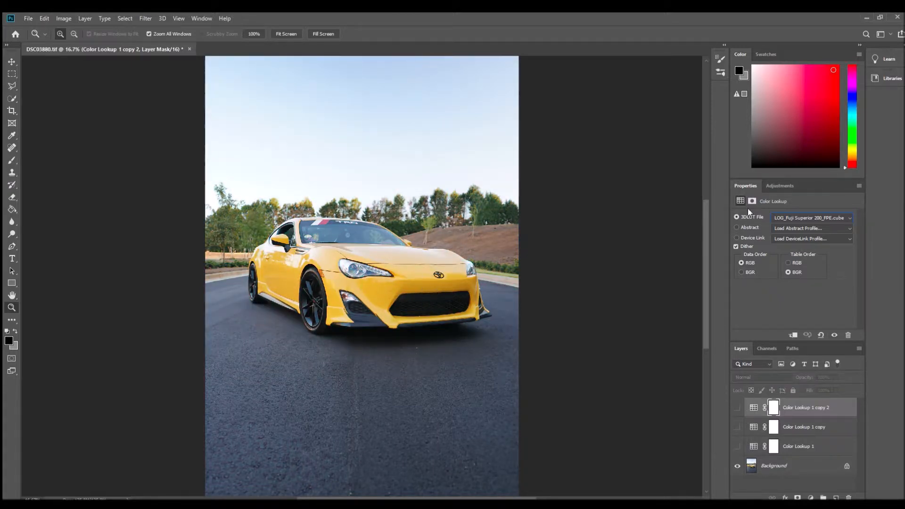
- Try the LOG_Lomo Color Implosion LUT on the topmost Color Lookup copy and return to LOG_Fuji Superior 200_PPE.cube
{"action": "scroll", "coordinate": [799, 215], "scroll_direction": "down", "scroll_amount": 1}
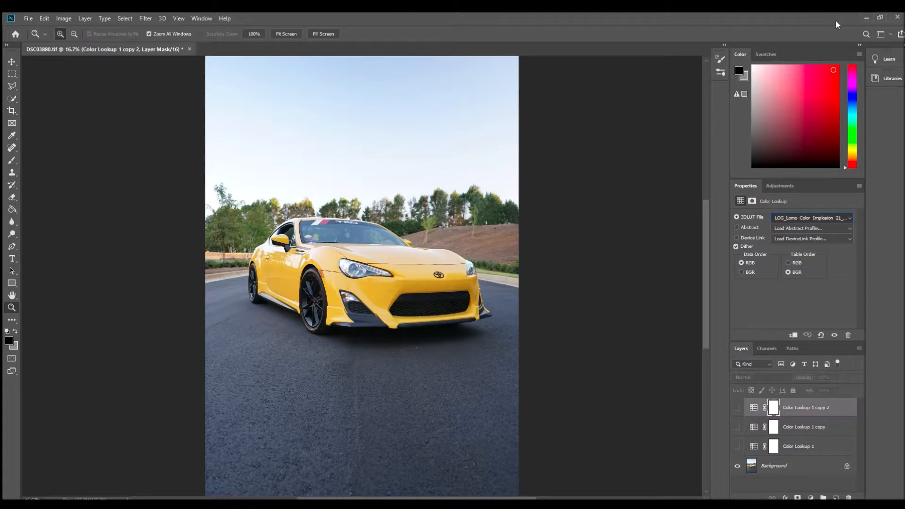
{"action": "key", "text": "Up"}
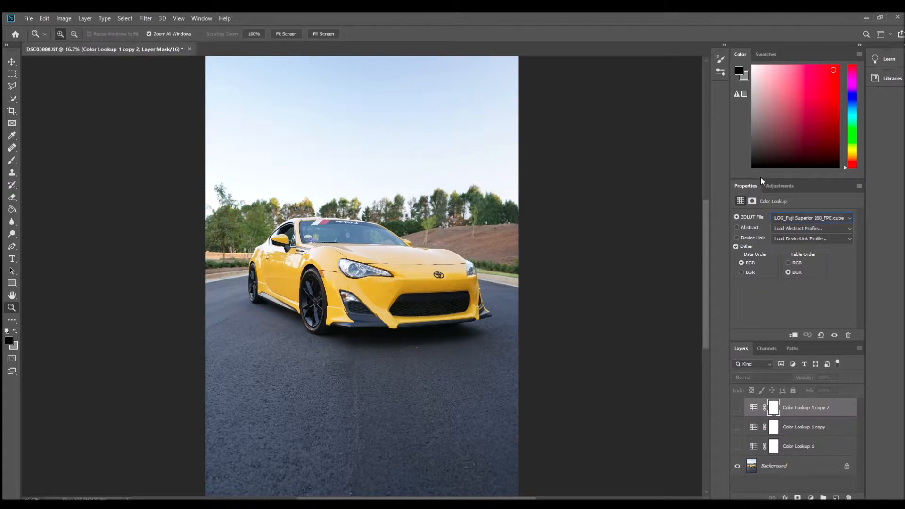
- Show the Color Lookup 1 copy 2 layer and set its 3D LUT to LOG_Kodak Elite Chrome 200
{"action": "left_click", "coordinate": [825, 425]}
{"action": "left_click", "coordinate": [819, 408]}
{"action": "left_click", "coordinate": [738, 408]}
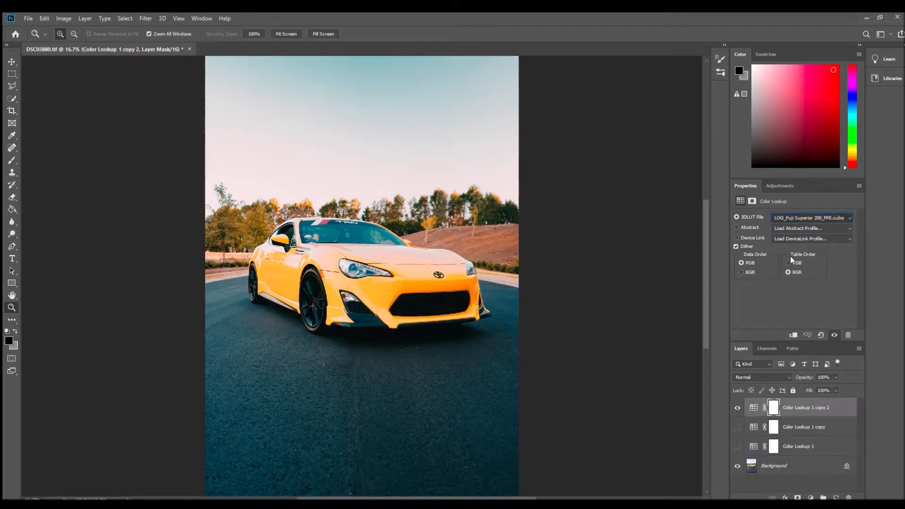
{"action": "key", "text": "Down"}
{"action": "key", "text": "Down"}
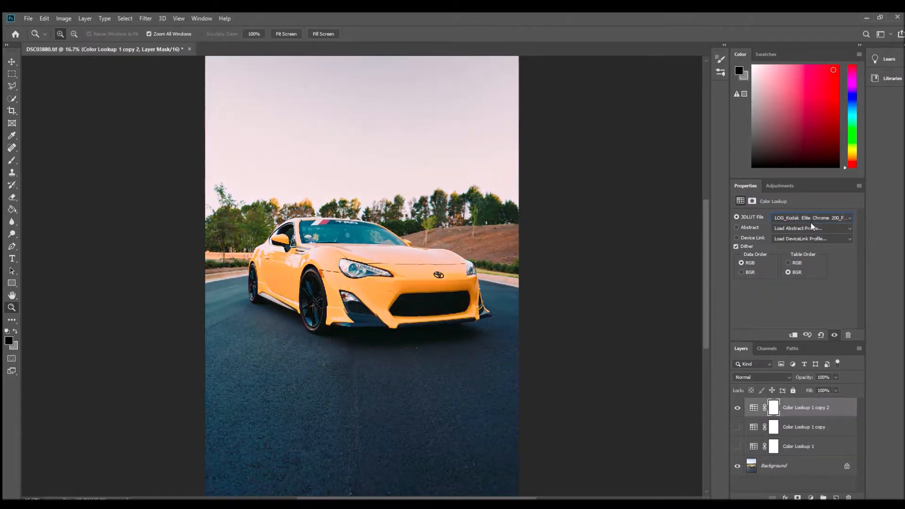
{"action": "key", "text": "Down"}
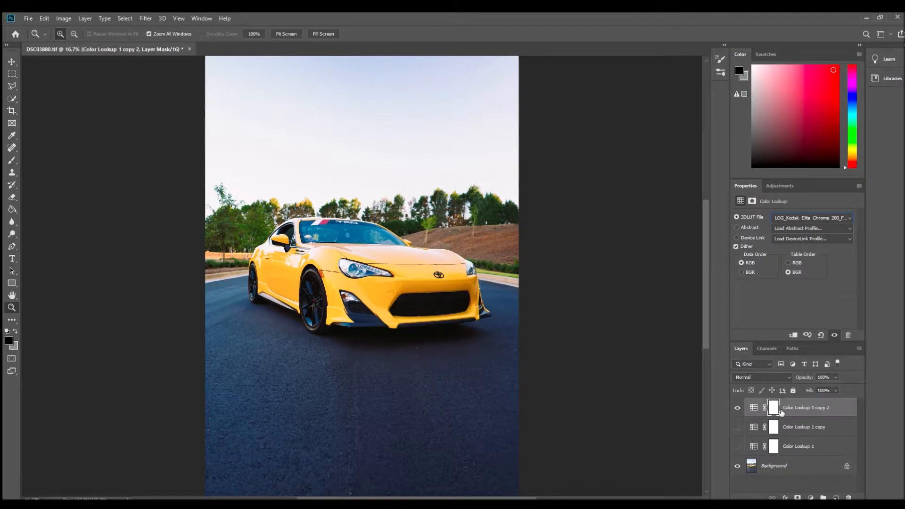
- Hide Color Lookup 1 copy 2 and compare the photo with and without the original Color Lookup 1 layer
{"action": "left_click", "coordinate": [737, 407]}
{"action": "left_click", "coordinate": [736, 447]}
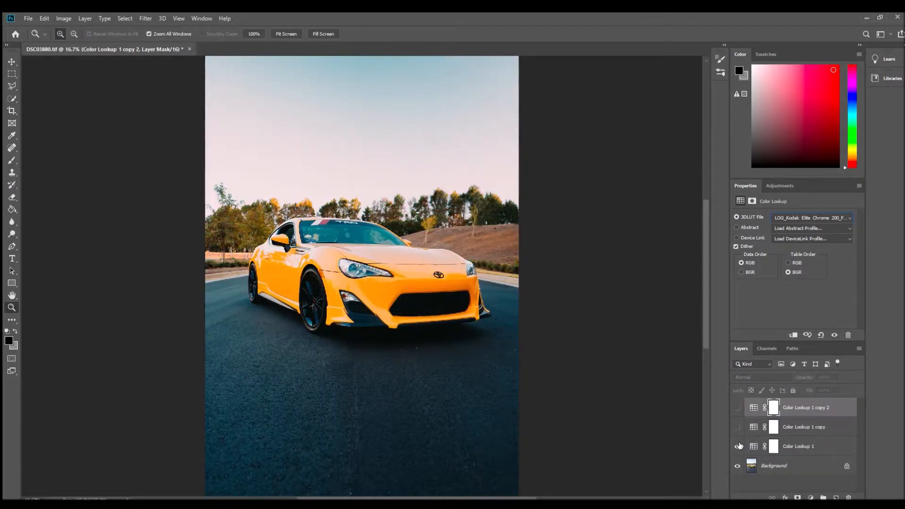
{"action": "left_click", "coordinate": [738, 446]}
{"action": "left_click", "coordinate": [738, 446]}
{"action": "left_click", "coordinate": [738, 446]}
{"action": "left_click", "coordinate": [738, 445]}
{"action": "left_click", "coordinate": [738, 445]}
{"action": "left_click", "coordinate": [738, 445]}
{"action": "left_click", "coordinate": [738, 446]}
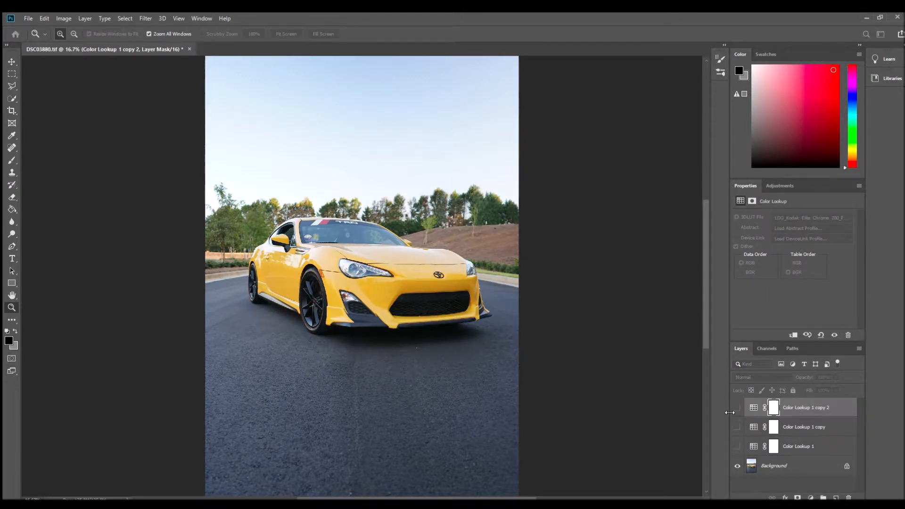
- Duplicate Color Lookup 1 copy 2, hide the source layer, and set the new copy's 3D LUT to LOG_Fuji Superior 200_FC.cube
{"action": "left_click", "coordinate": [737, 407]}
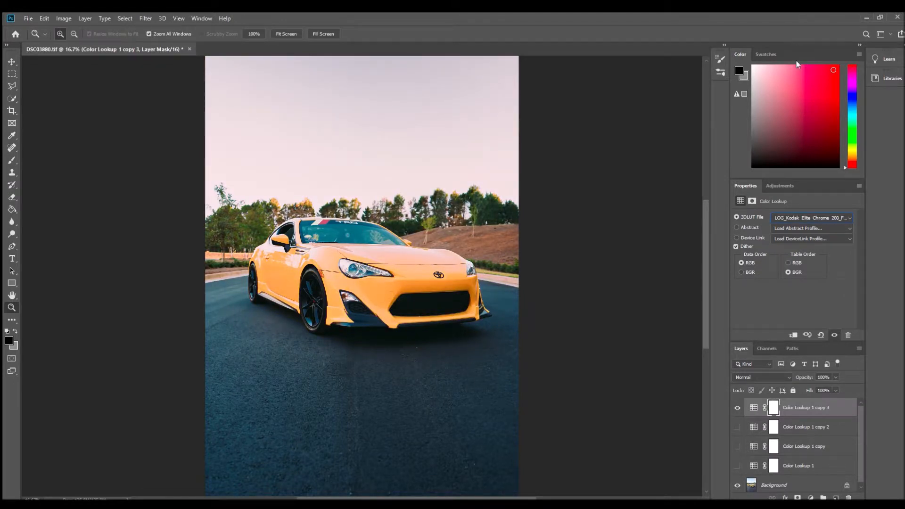
{"action": "left_click", "coordinate": [806, 471]}
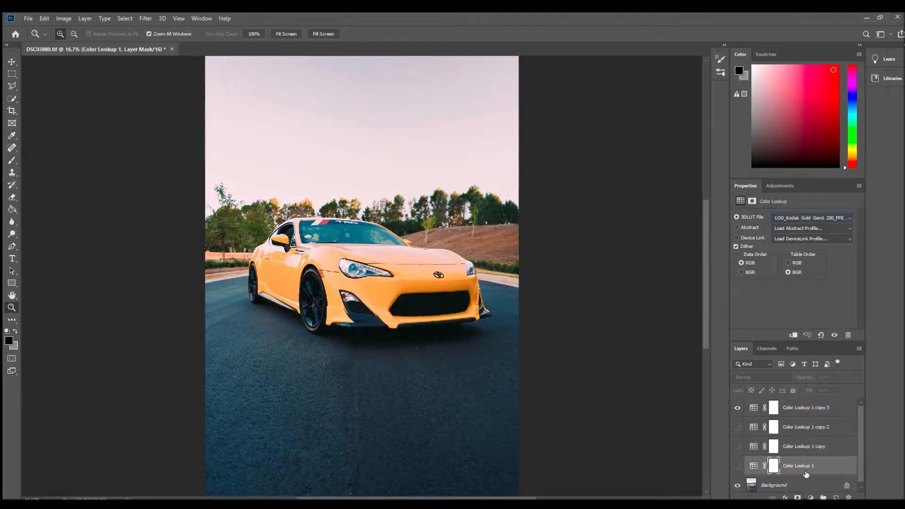
{"action": "left_click", "coordinate": [788, 408]}
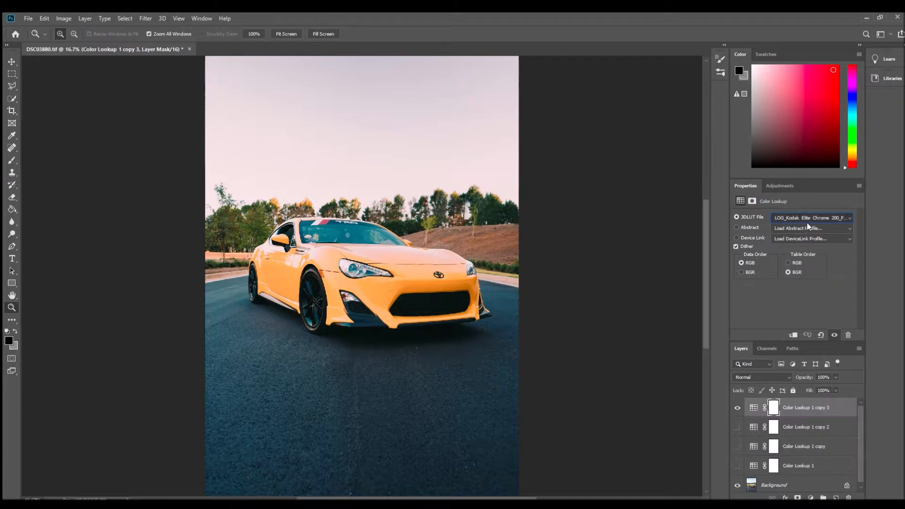
{"action": "key", "text": "Up"}
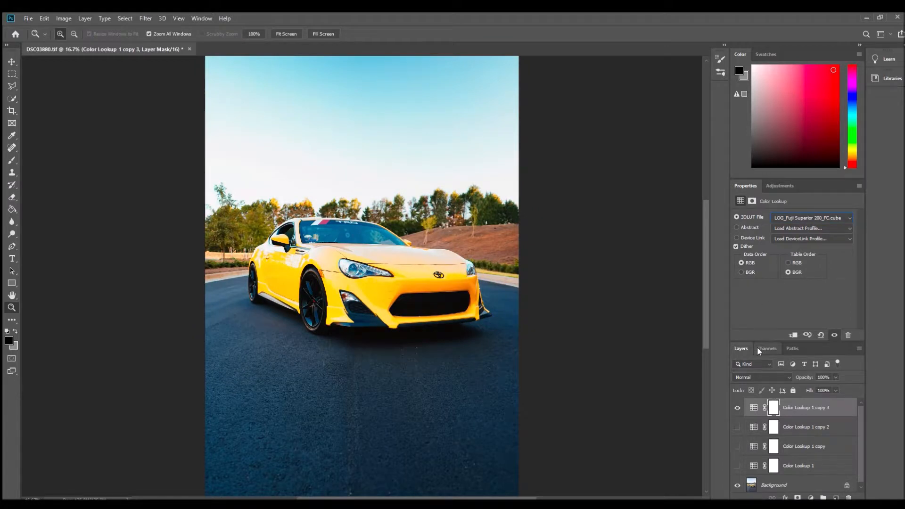
{"action": "left_click", "coordinate": [738, 408]}
{"action": "left_click", "coordinate": [737, 408]}
- Try to darken parts of the car's bumper and hood on the Background layer with the Burn tool, midtones at 50% exposure
{"action": "left_click", "coordinate": [322, 282], "text": "alt"}
{"action": "left_click", "coordinate": [322, 282], "text": "alt"}
{"action": "left_click", "coordinate": [347, 313], "text": "alt"}
{"action": "left_click", "coordinate": [343, 300]}
{"action": "left_click", "coordinate": [342, 300]}
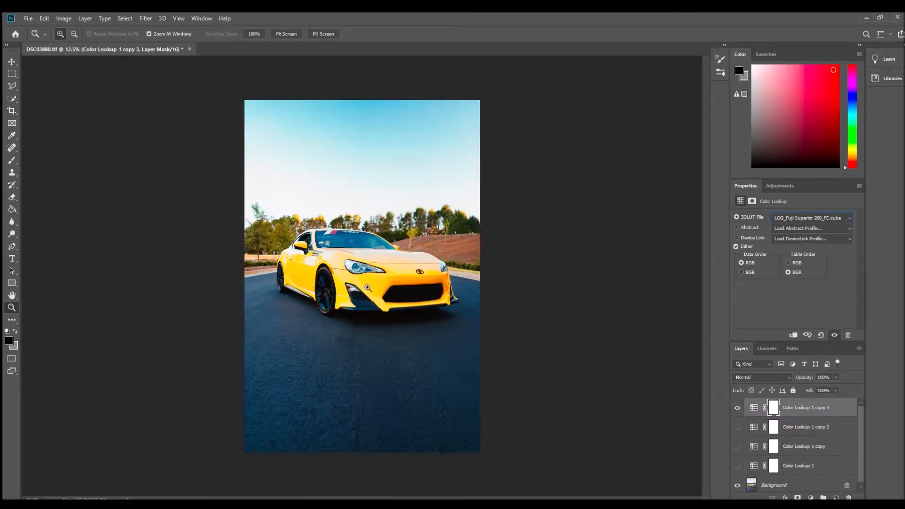
{"action": "left_click", "coordinate": [367, 286]}
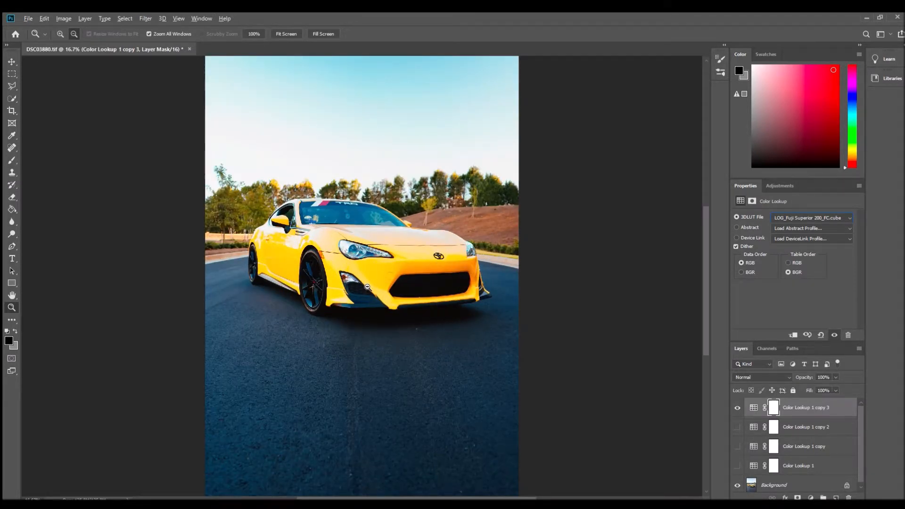
{"action": "left_click", "coordinate": [12, 221]}
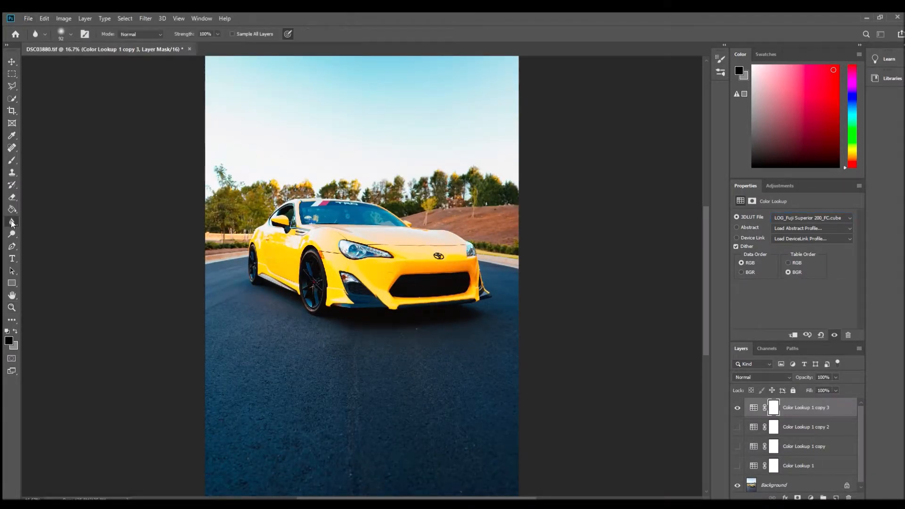
{"action": "left_click", "coordinate": [12, 234]}
{"action": "key", "text": "shift+o"}
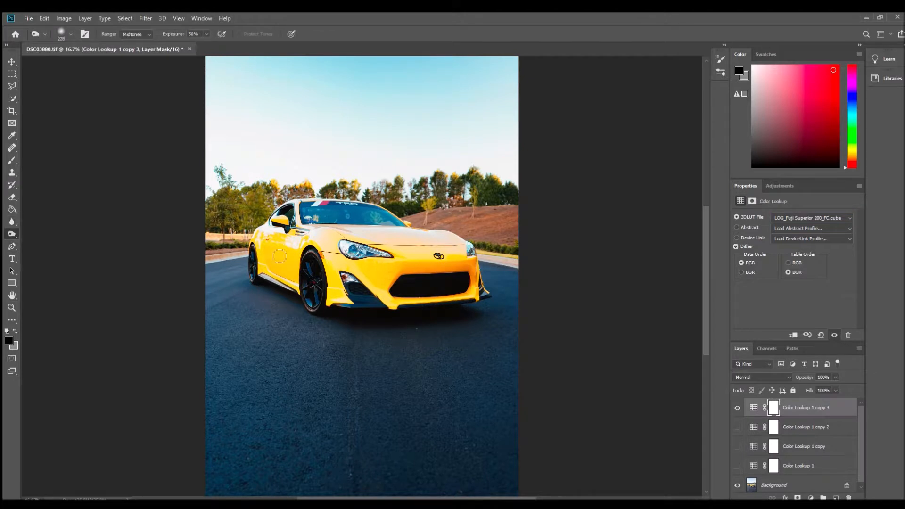
{"action": "left_click", "coordinate": [817, 486]}
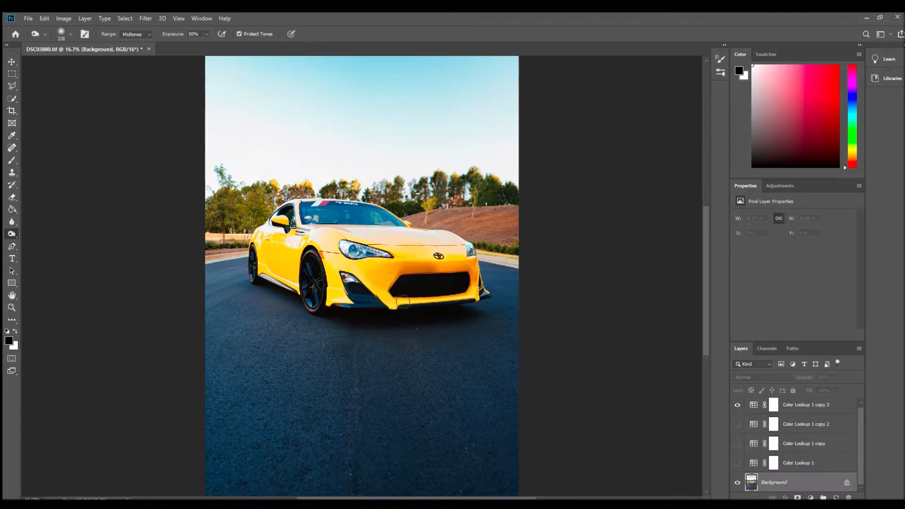
{"action": "mouse_move", "coordinate": [373, 240]}
{"action": "left_mouse_down"}
{"action": "mouse_move", "coordinate": [412, 268]}
{"action": "mouse_move", "coordinate": [377, 275]}
{"action": "mouse_move", "coordinate": [381, 298]}
{"action": "mouse_move", "coordinate": [468, 299]}
{"action": "mouse_move", "coordinate": [406, 298]}
{"action": "mouse_move", "coordinate": [338, 262]}
{"action": "mouse_move", "coordinate": [339, 296]}
{"action": "mouse_move", "coordinate": [339, 238]}
{"action": "mouse_move", "coordinate": [372, 243]}
{"action": "mouse_move", "coordinate": [375, 261]}
{"action": "mouse_move", "coordinate": [384, 254]}
{"action": "mouse_move", "coordinate": [359, 238]}
{"action": "mouse_move", "coordinate": [392, 242]}
{"action": "mouse_move", "coordinate": [331, 236]}
{"action": "left_mouse_up"}
{"action": "key", "text": "ctrl+z"}
{"action": "key", "text": "ctrl+z"}
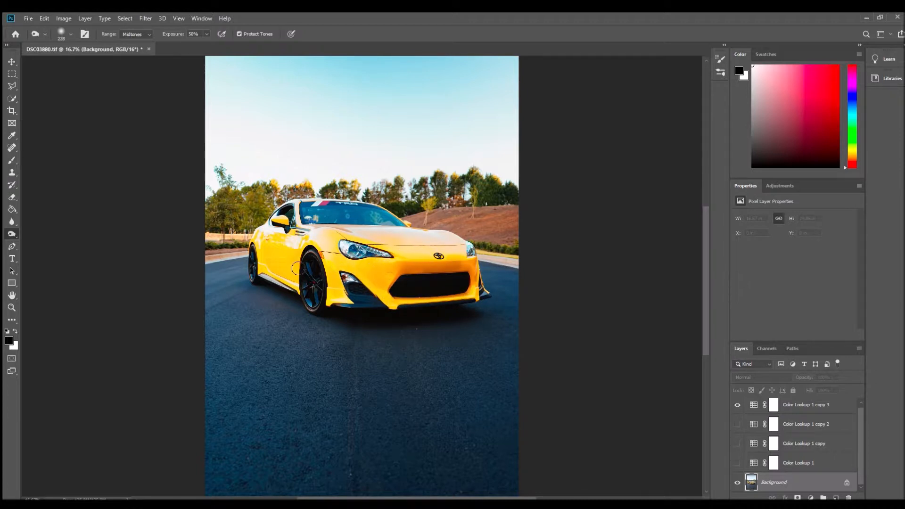
{"action": "key", "text": "ctrl+z"}
{"action": "key", "text": "ctrl+minus"}
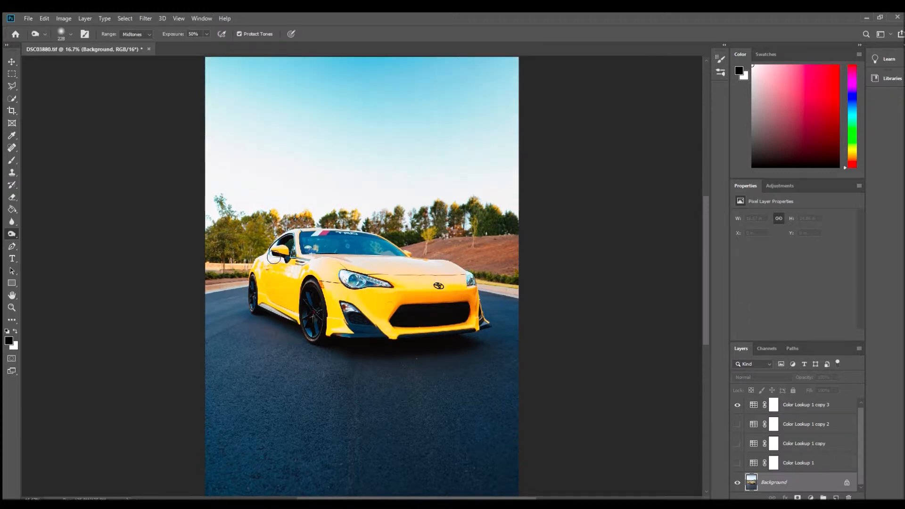
{"action": "scroll", "coordinate": [328, 340], "scroll_direction": "up", "scroll_amount": 1}
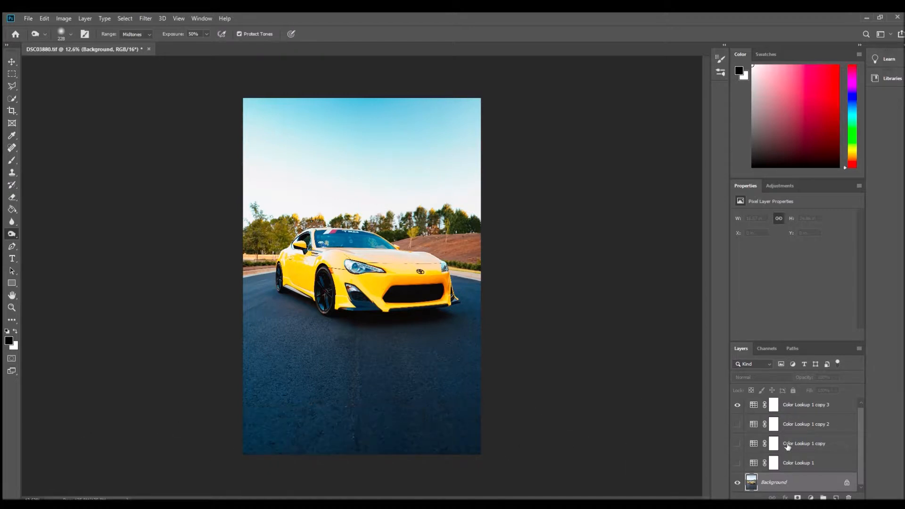
- Delete the Color Lookup 1 copy 3 layer
{"action": "left_click", "coordinate": [784, 405]}
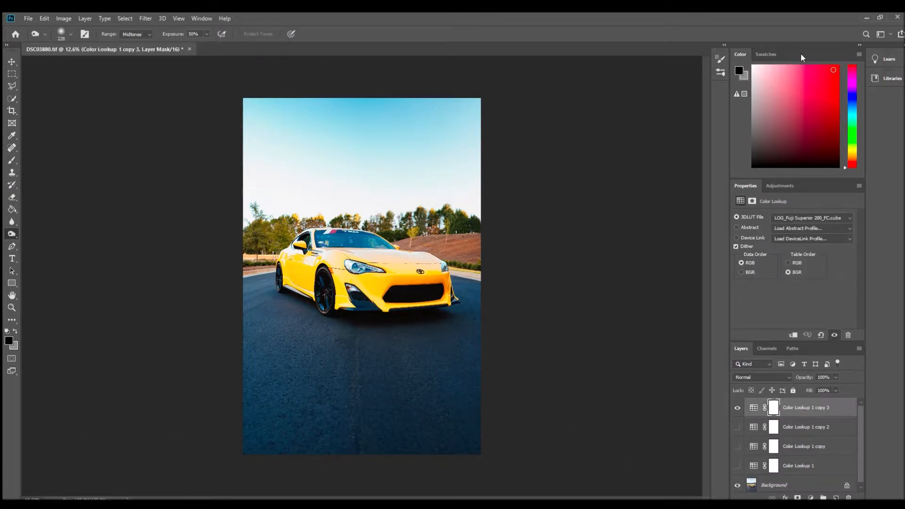
{"action": "key", "text": "Delete"}
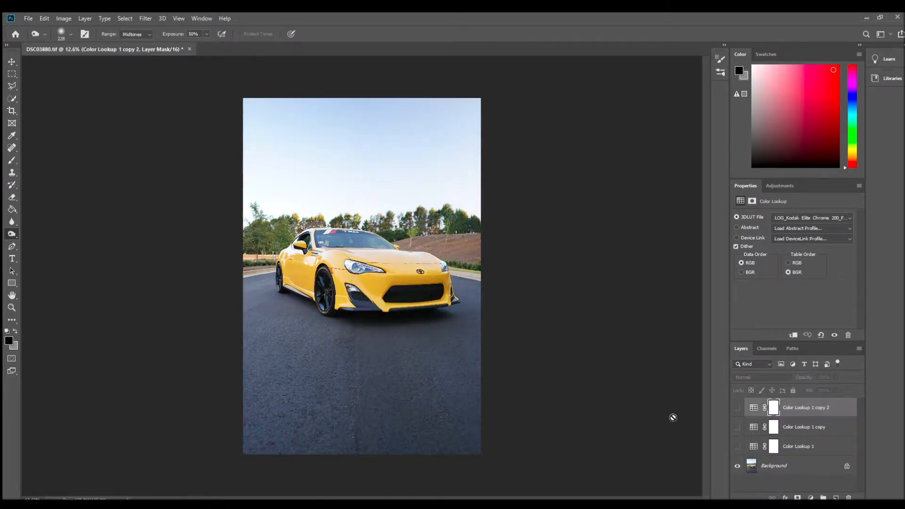
- Compare the grades of the three Color Lookup layers by toggling their visibility one at a time
{"action": "left_click", "coordinate": [737, 408]}
{"action": "left_click", "coordinate": [737, 409]}
{"action": "left_click", "coordinate": [737, 408]}
{"action": "left_click", "coordinate": [737, 408]}
{"action": "left_click", "coordinate": [737, 427]}
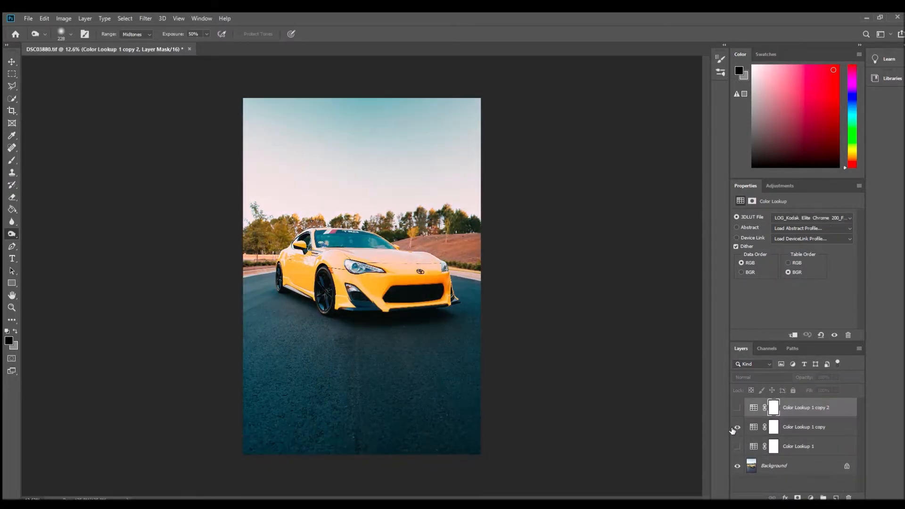
{"action": "left_click", "coordinate": [737, 427]}
{"action": "left_click", "coordinate": [737, 446]}
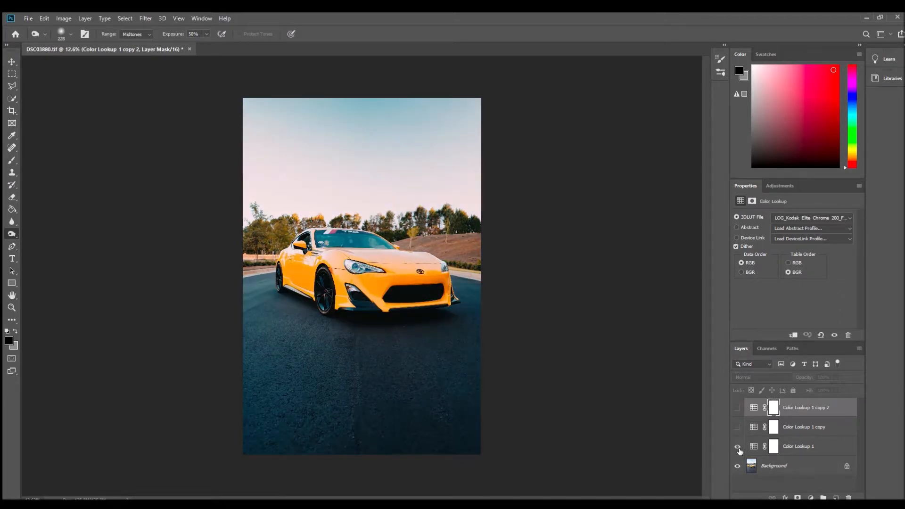
{"action": "left_click", "coordinate": [737, 408]}
{"action": "left_click", "coordinate": [737, 446]}
{"action": "left_click", "coordinate": [736, 408]}
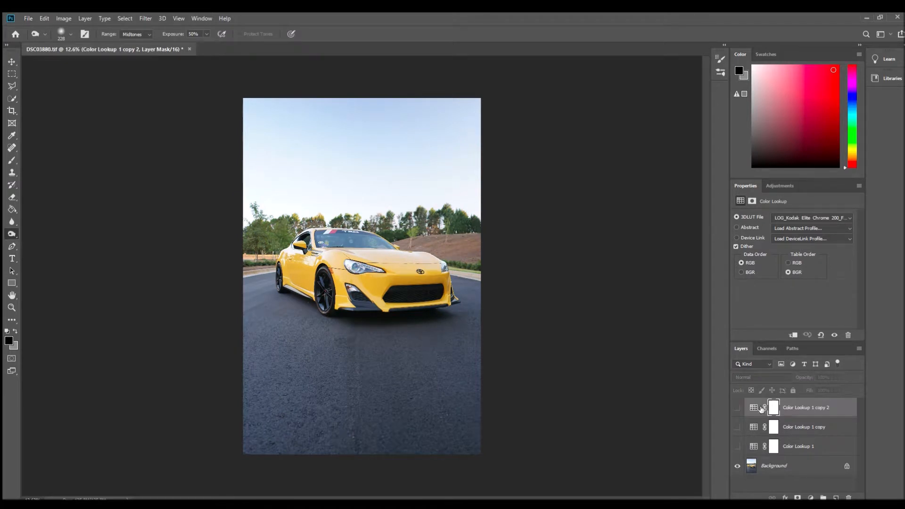
- Check Color Lookup 1 copy 2 once more and delete that layer
{"action": "left_click", "coordinate": [737, 408]}
{"action": "left_click", "coordinate": [736, 408]}
{"action": "key", "text": "Delete"}
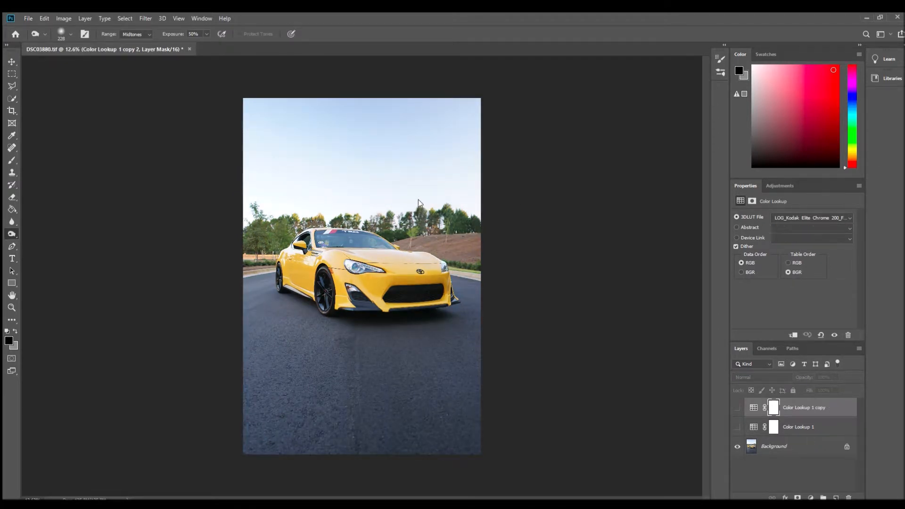
- Compare the Fuji grade of Color Lookup 1 copy with the Kodak Gold grade of Color Lookup 1 by toggling each layer
{"action": "left_click", "coordinate": [738, 407]}
{"action": "left_click", "coordinate": [738, 406]}
{"action": "left_click", "coordinate": [738, 427]}
{"action": "left_click", "coordinate": [738, 426]}
{"action": "left_click", "coordinate": [738, 408]}
{"action": "left_click", "coordinate": [738, 408]}
{"action": "left_click", "coordinate": [738, 429]}
{"action": "left_click", "coordinate": [738, 427]}
{"action": "left_click", "coordinate": [737, 408]}
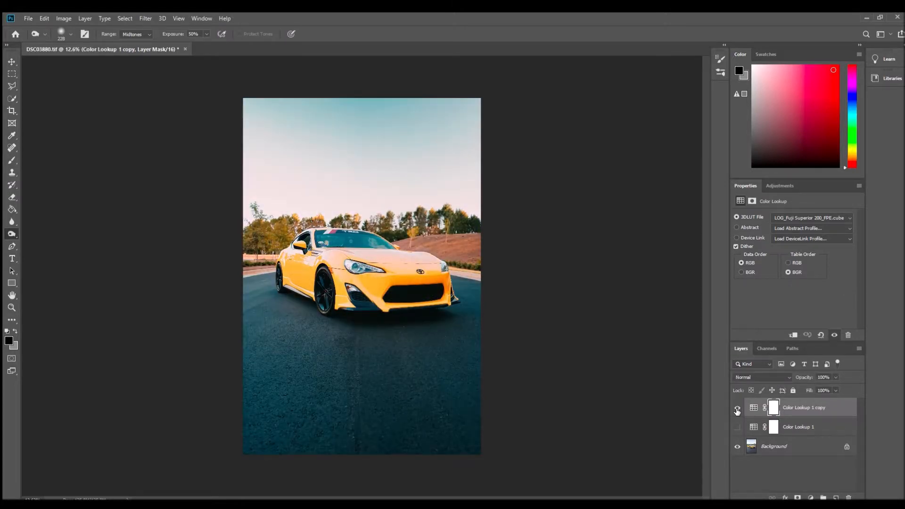
{"action": "left_click", "coordinate": [737, 408]}
{"action": "left_click", "coordinate": [738, 426]}
{"action": "left_click", "coordinate": [738, 408]}
{"action": "left_click", "coordinate": [737, 408]}
{"action": "left_click", "coordinate": [738, 427]}
{"action": "left_click", "coordinate": [793, 428]}
{"action": "left_click", "coordinate": [795, 409]}
{"action": "left_click", "coordinate": [737, 408]}
{"action": "left_click", "coordinate": [737, 408]}
{"action": "left_click", "coordinate": [739, 429]}
{"action": "left_click", "coordinate": [741, 422]}
{"action": "left_click", "coordinate": [737, 408]}
{"action": "left_click", "coordinate": [738, 427]}
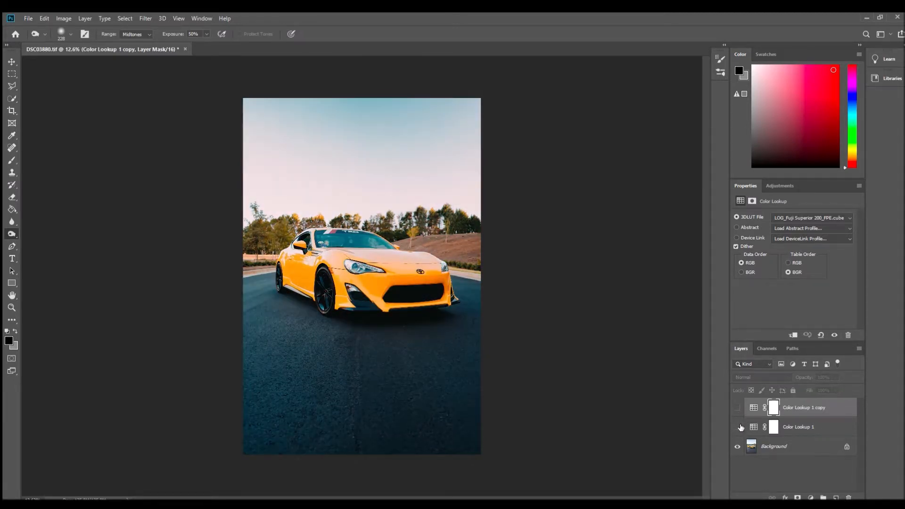
{"action": "left_click", "coordinate": [738, 427]}
{"action": "left_click", "coordinate": [738, 427]}
{"action": "left_click", "coordinate": [736, 426]}
{"action": "left_click", "coordinate": [735, 426]}
{"action": "left_click", "coordinate": [734, 426]}
{"action": "left_click", "coordinate": [736, 408]}
{"action": "left_click", "coordinate": [737, 408]}
{"action": "left_click", "coordinate": [737, 426]}
{"action": "left_click", "coordinate": [737, 426]}
{"action": "left_click", "coordinate": [738, 424]}
{"action": "left_click", "coordinate": [738, 426]}
{"action": "left_click", "coordinate": [792, 424]}
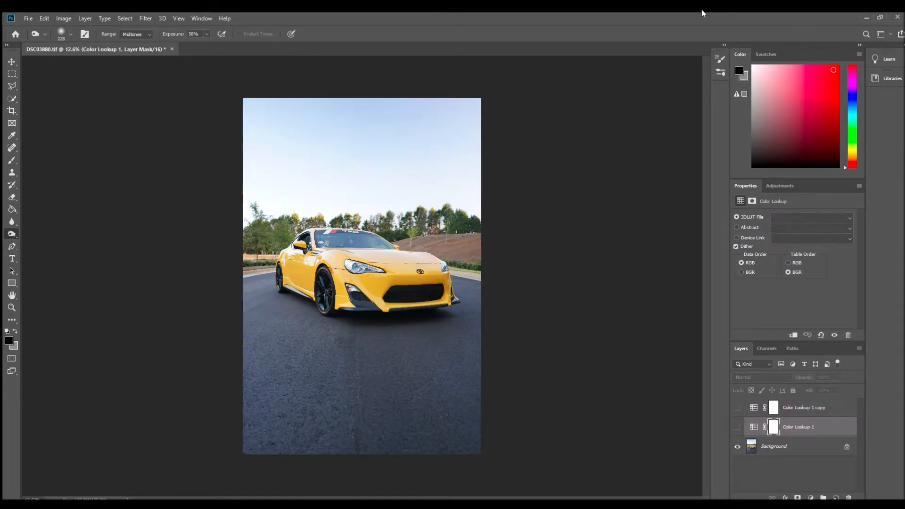
- Check the Fuji grade against the ungraded photo and the Kodak Gold grade, leaving only Color Lookup 1 copy visible above the Background
{"action": "left_click", "coordinate": [737, 408]}
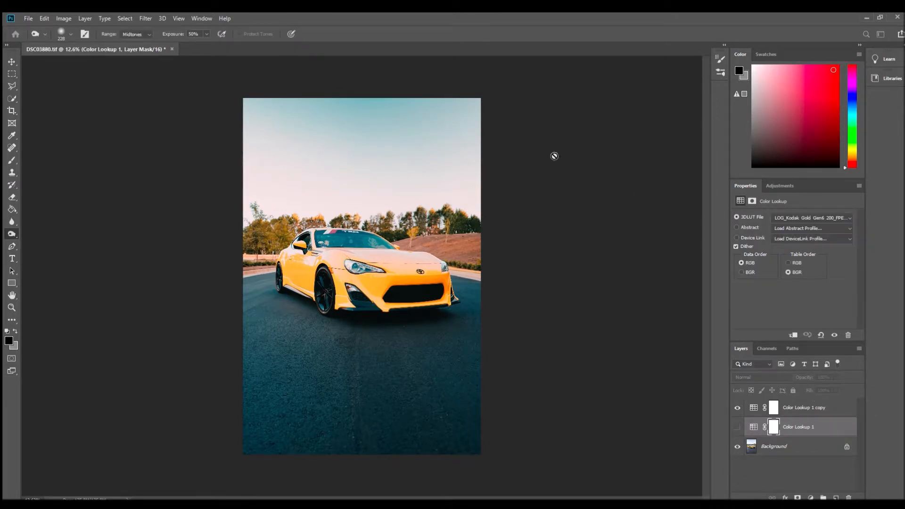
{"action": "left_click", "coordinate": [795, 406]}
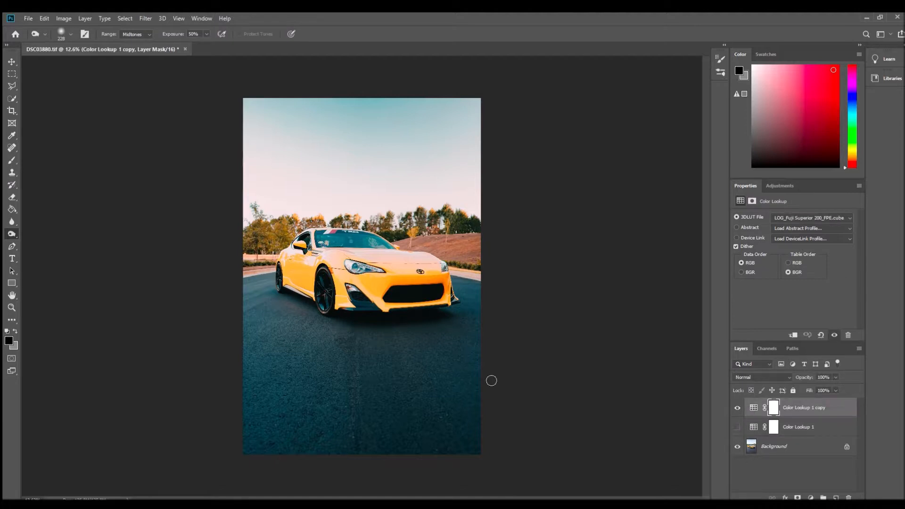
{"action": "left_click", "coordinate": [738, 407]}
{"action": "left_click", "coordinate": [737, 407]}
{"action": "left_click", "coordinate": [738, 407]}
{"action": "left_click", "coordinate": [737, 408]}
{"action": "left_click", "coordinate": [738, 408]}
{"action": "left_click", "coordinate": [737, 408]}
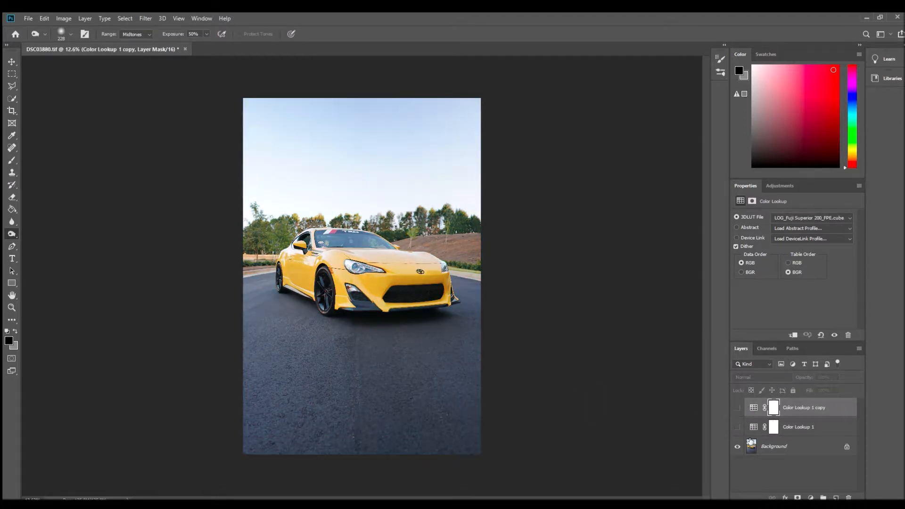
{"action": "left_click", "coordinate": [738, 427]}
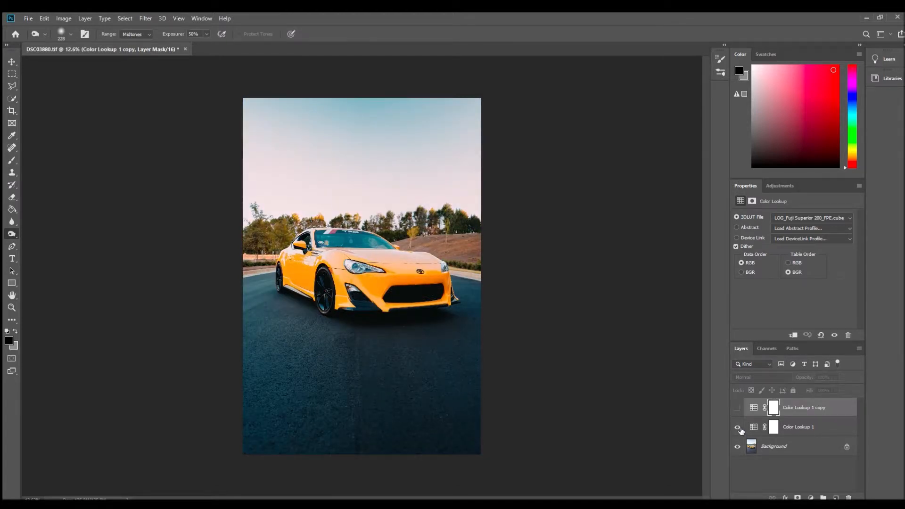
{"action": "left_click", "coordinate": [738, 427]}
{"action": "left_click", "coordinate": [737, 407]}
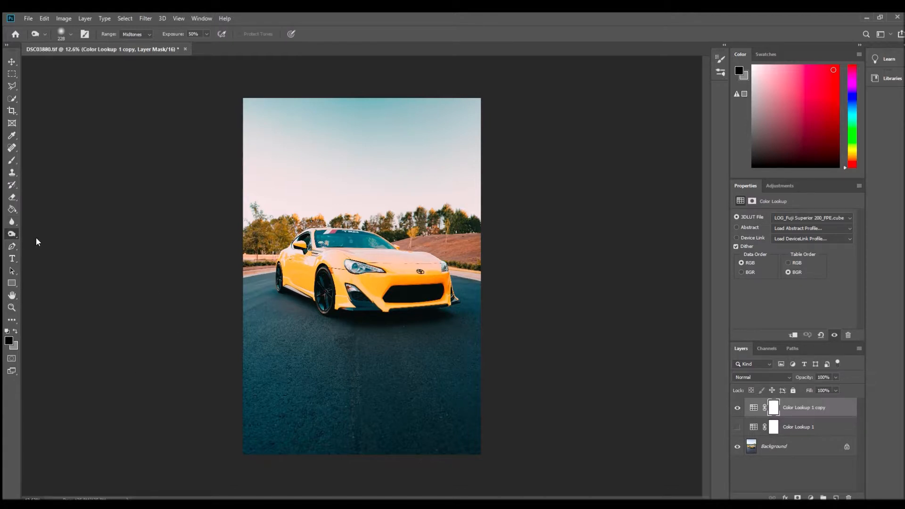
- Select the Background layer and activate the Burn tool with midtones range and 50% exposure
{"action": "left_click", "coordinate": [12, 307]}
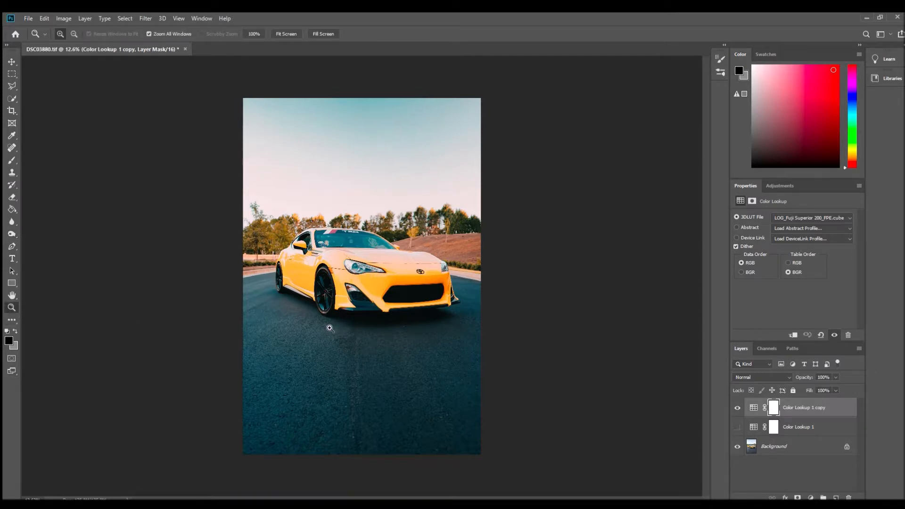
{"action": "left_click", "coordinate": [323, 325]}
{"action": "left_click", "coordinate": [232, 276]}
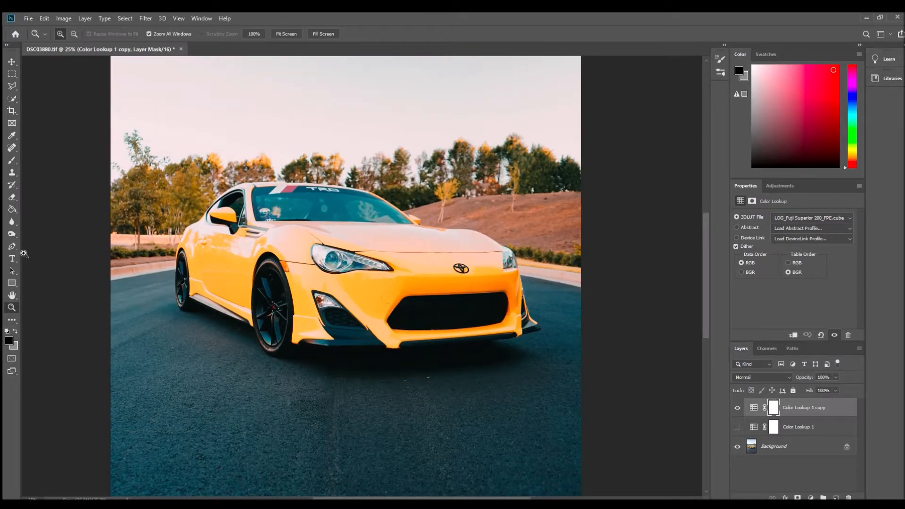
{"action": "left_click", "coordinate": [826, 447]}
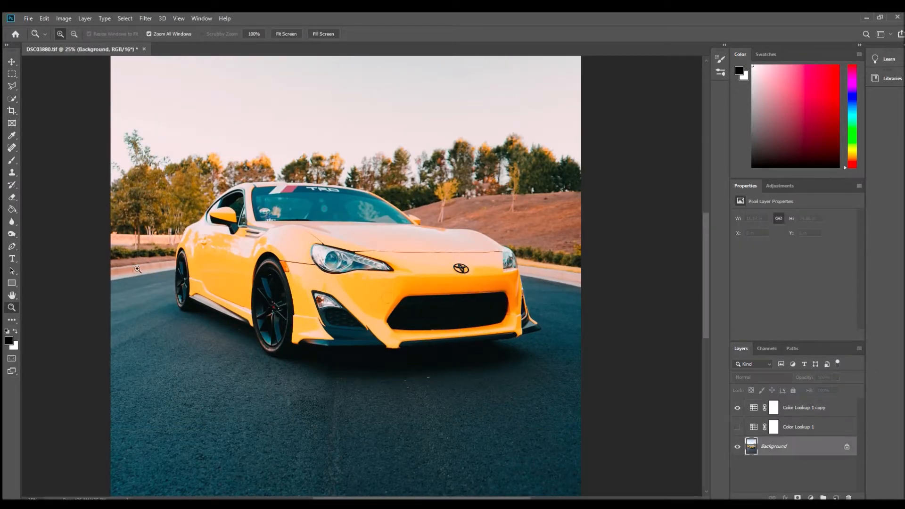
{"action": "left_click", "coordinate": [11, 234]}
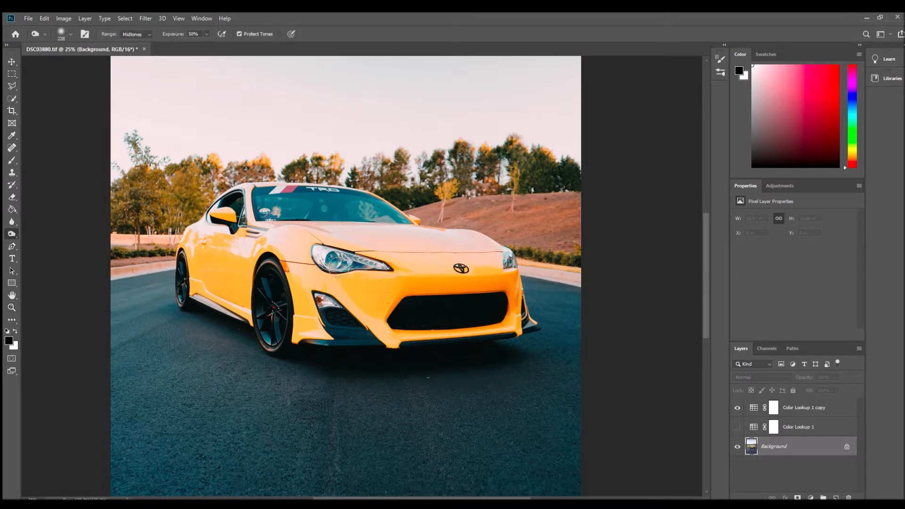
- Try burning the yellow bodywork around the headlight and undo the stroke
{"action": "left_click_drag", "start_coordinate": [327, 264], "coordinate": [379, 270]}
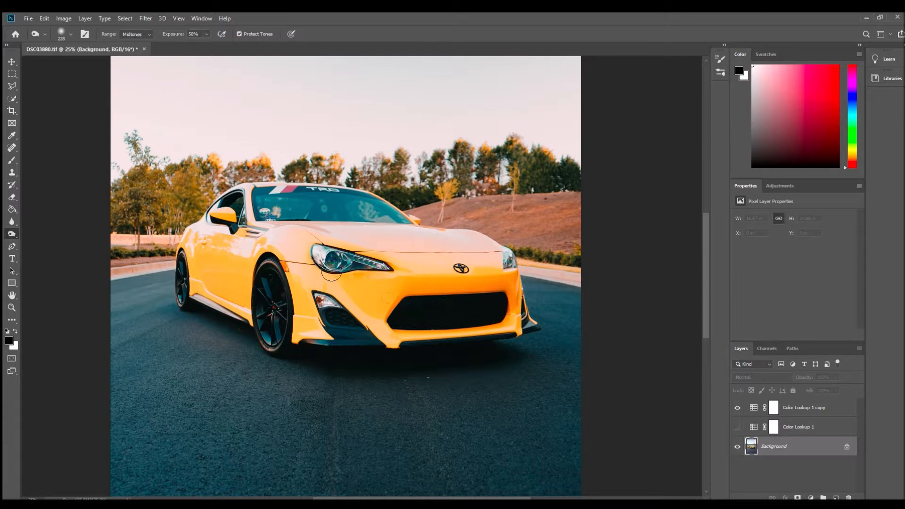
{"action": "key", "text": "ctrl+z"}
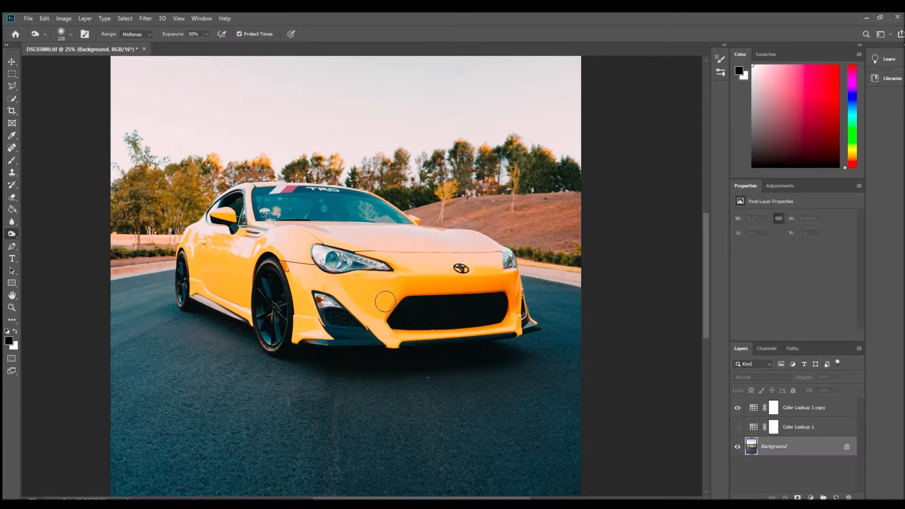
{"action": "key", "text": "ctrl+z"}
- Darken the asphalt in front of and on both sides of the car with midtone Burn strokes at 50% exposure
{"action": "scroll", "coordinate": [263, 265], "scroll_direction": "up", "scroll_amount": 3}
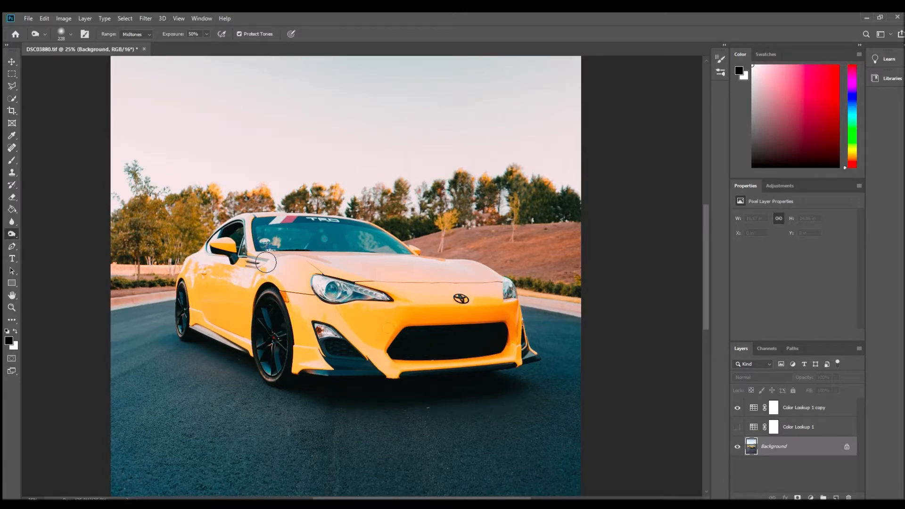
{"action": "scroll", "coordinate": [265, 278], "scroll_direction": "down", "scroll_amount": 5}
{"action": "scroll", "coordinate": [287, 315], "scroll_direction": "down", "scroll_amount": 1}
{"action": "scroll", "coordinate": [287, 315], "scroll_direction": "down", "scroll_amount": 4}
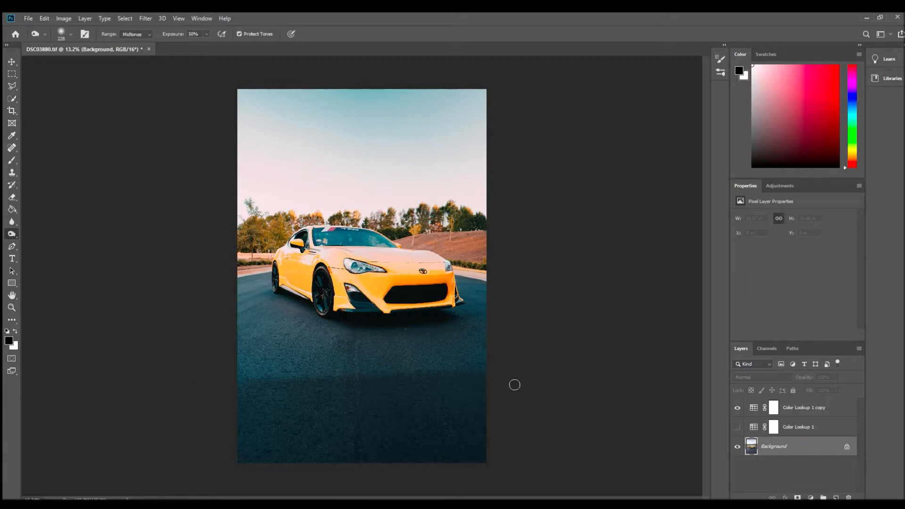
{"action": "mouse_move", "coordinate": [291, 376]}
{"action": "left_mouse_down"}
{"action": "mouse_move", "coordinate": [465, 363]}
{"action": "mouse_move", "coordinate": [309, 354]}
{"action": "mouse_move", "coordinate": [253, 329]}
{"action": "mouse_move", "coordinate": [330, 324]}
{"action": "left_mouse_up"}
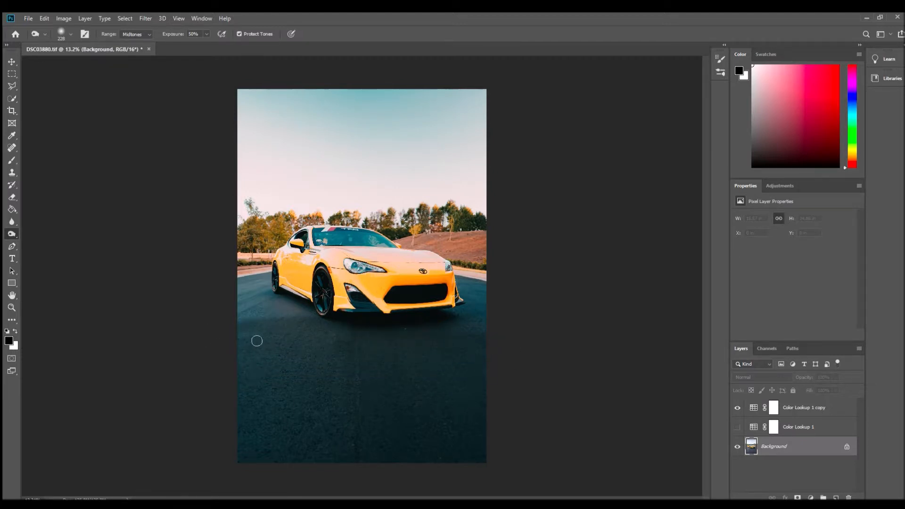
{"action": "mouse_move", "coordinate": [237, 309]}
{"action": "left_mouse_down"}
{"action": "mouse_move", "coordinate": [313, 321]}
{"action": "mouse_move", "coordinate": [294, 312]}
{"action": "mouse_move", "coordinate": [311, 311]}
{"action": "mouse_move", "coordinate": [242, 292]}
{"action": "mouse_move", "coordinate": [256, 306]}
{"action": "mouse_move", "coordinate": [257, 281]}
{"action": "mouse_move", "coordinate": [245, 287]}
{"action": "mouse_move", "coordinate": [267, 288]}
{"action": "left_mouse_up"}
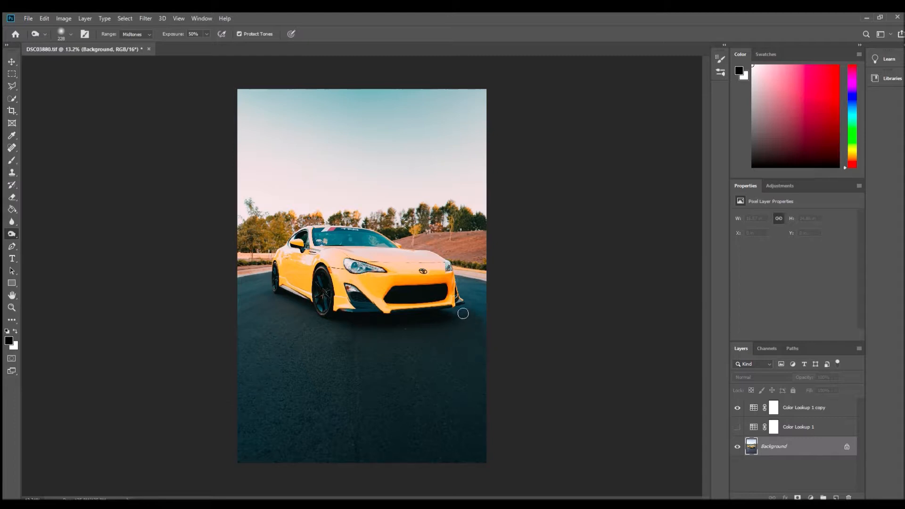
{"action": "left_click_drag", "start_coordinate": [480, 296], "coordinate": [461, 276]}
- Burn the asphalt a second time for a deeper tone and darken the upper part of the sky
{"action": "left_click_drag", "start_coordinate": [330, 450], "coordinate": [364, 446]}
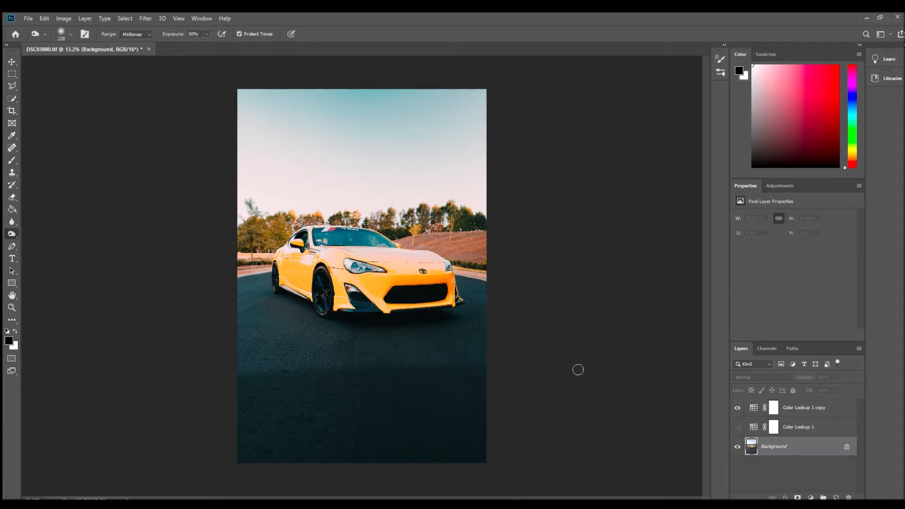
{"action": "left_click_drag", "start_coordinate": [128, 344], "coordinate": [376, 332]}
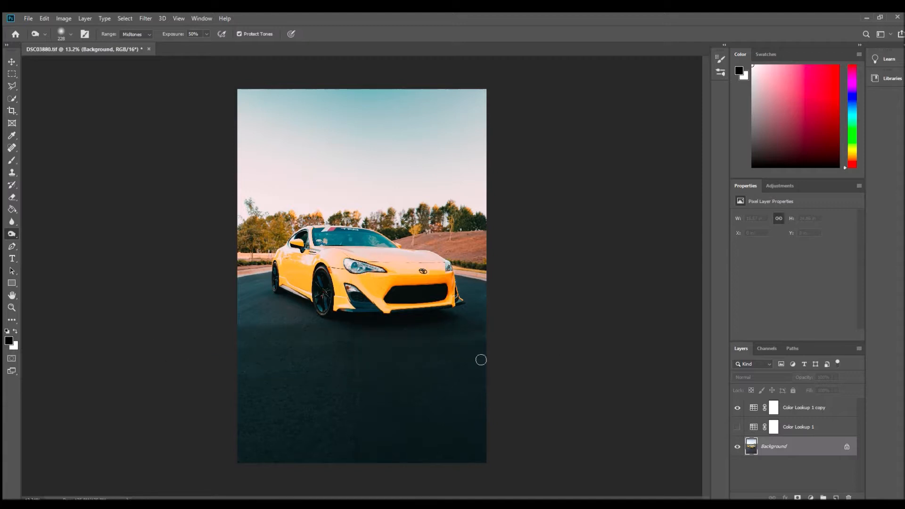
{"action": "mouse_move", "coordinate": [300, 333]}
{"action": "left_mouse_down"}
{"action": "mouse_move", "coordinate": [250, 329]}
{"action": "mouse_move", "coordinate": [262, 307]}
{"action": "mouse_move", "coordinate": [246, 297]}
{"action": "mouse_move", "coordinate": [315, 313]}
{"action": "mouse_move", "coordinate": [269, 288]}
{"action": "mouse_move", "coordinate": [273, 277]}
{"action": "mouse_move", "coordinate": [249, 287]}
{"action": "left_mouse_up"}
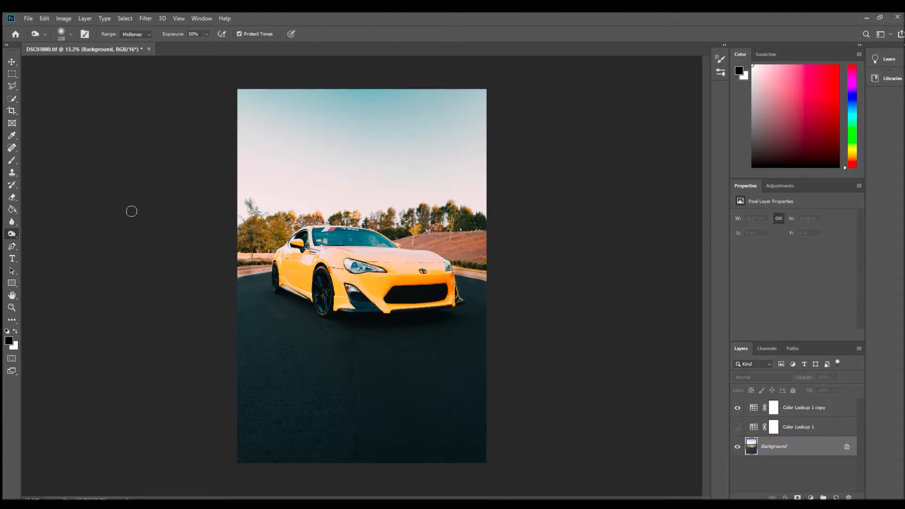
{"action": "mouse_move", "coordinate": [246, 98]}
{"action": "left_mouse_down"}
{"action": "mouse_move", "coordinate": [214, 104]}
{"action": "mouse_move", "coordinate": [429, 91]}
{"action": "mouse_move", "coordinate": [325, 108]}
{"action": "mouse_move", "coordinate": [238, 97]}
{"action": "mouse_move", "coordinate": [366, 115]}
{"action": "mouse_move", "coordinate": [176, 127]}
{"action": "mouse_move", "coordinate": [526, 129]}
{"action": "mouse_move", "coordinate": [444, 126]}
{"action": "mouse_move", "coordinate": [546, 139]}
{"action": "mouse_move", "coordinate": [279, 150]}
{"action": "mouse_move", "coordinate": [417, 174]}
{"action": "mouse_move", "coordinate": [205, 206]}
{"action": "left_mouse_up"}
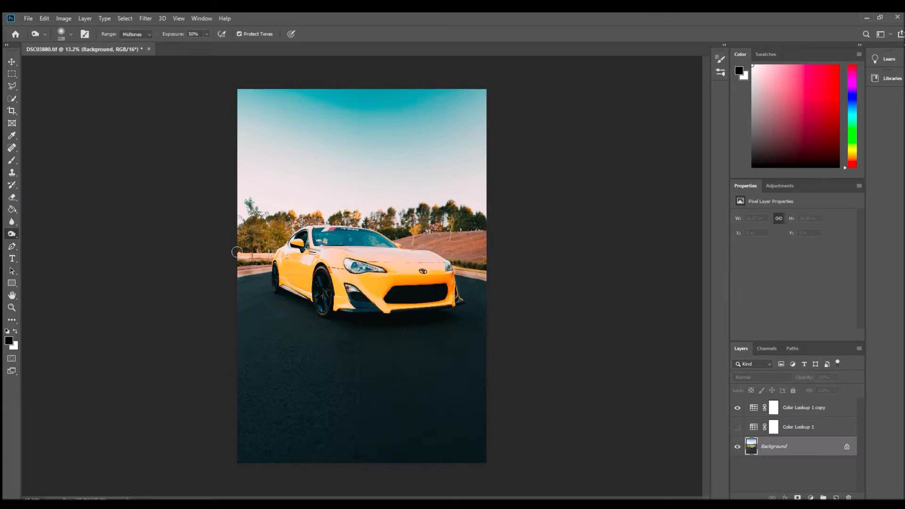
- Hide Color Lookup 1 copy and try to remove the treetop rising above the tree line by cloning sky over it
{"action": "scroll", "coordinate": [241, 201], "scroll_direction": "up", "scroll_amount": 5}
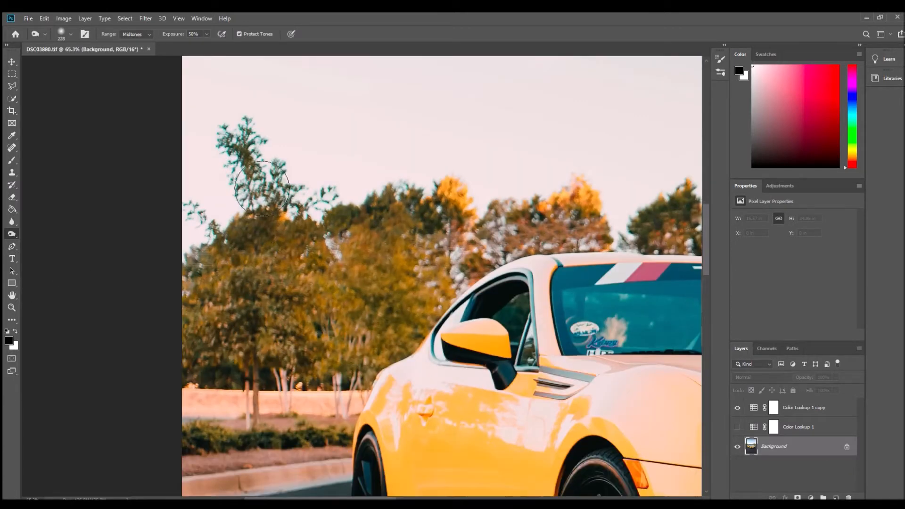
{"action": "left_click", "coordinate": [11, 147]}
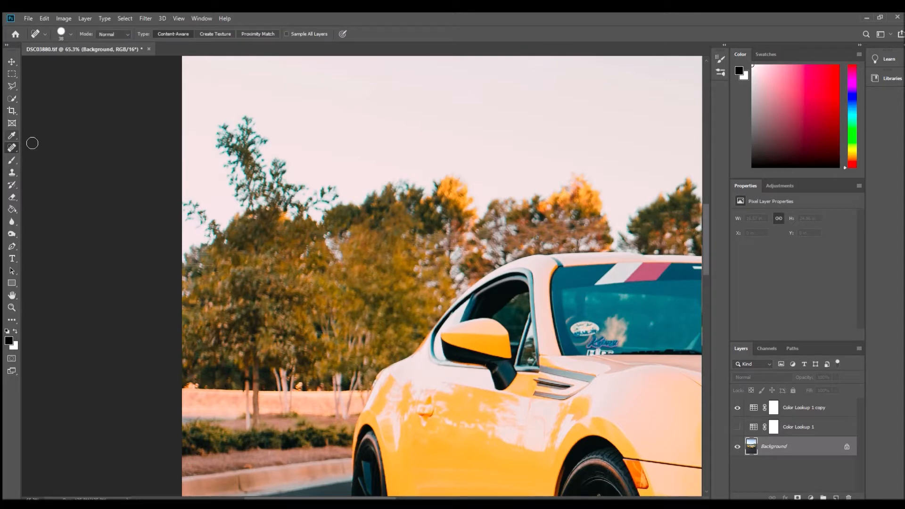
{"action": "left_click", "coordinate": [736, 407]}
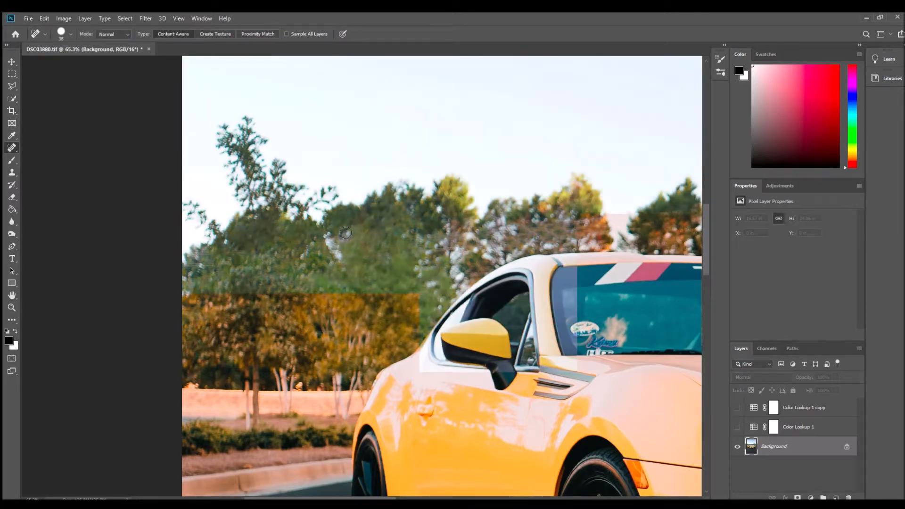
{"action": "scroll", "coordinate": [52, 161], "scroll_direction": "up", "scroll_amount": 1}
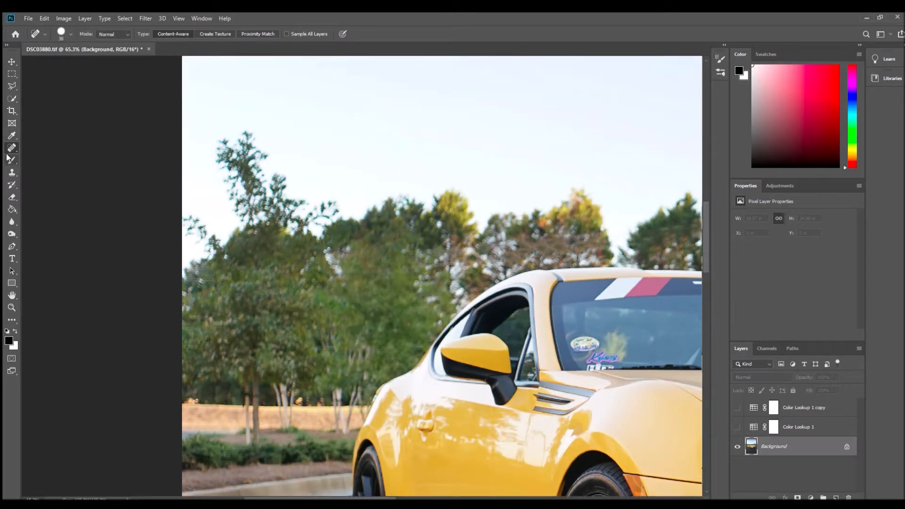
{"action": "key", "text": "s"}
{"action": "left_click_drag", "start_coordinate": [55, 61], "coordinate": [66, 60]}
{"action": "left_click", "coordinate": [269, 100], "text": "alt"}
{"action": "mouse_move", "coordinate": [288, 168]}
{"action": "left_mouse_down"}
{"action": "mouse_move", "coordinate": [262, 196]}
{"action": "mouse_move", "coordinate": [286, 202]}
{"action": "mouse_move", "coordinate": [248, 202]}
{"action": "mouse_move", "coordinate": [313, 202]}
{"action": "mouse_move", "coordinate": [214, 238]}
{"action": "mouse_move", "coordinate": [377, 208]}
{"action": "left_mouse_up"}
{"action": "left_click", "coordinate": [243, 116], "text": "alt"}
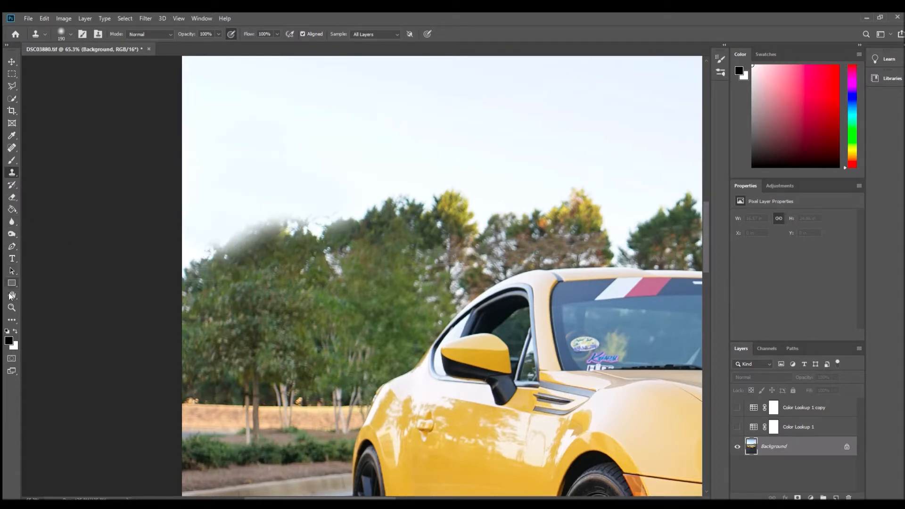
- Compare the photo with and without Color Lookup 1 copy and undo the treetop removal, leaving the grade visible
{"action": "left_click", "coordinate": [12, 308]}
{"action": "left_click", "coordinate": [247, 224]}
{"action": "left_click", "coordinate": [247, 225]}
{"action": "left_click", "coordinate": [247, 225]}
{"action": "left_click", "coordinate": [247, 225]}
{"action": "left_click", "coordinate": [247, 224]}
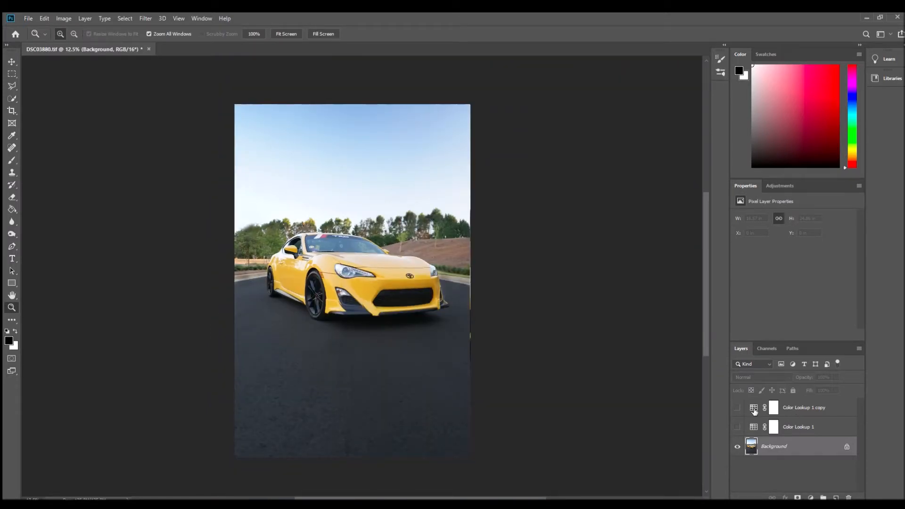
{"action": "left_click", "coordinate": [736, 407]}
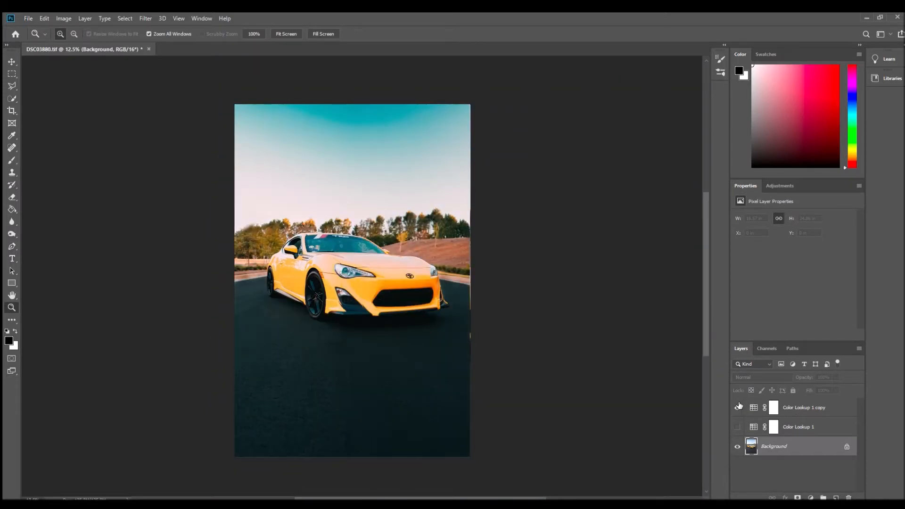
{"action": "left_click", "coordinate": [737, 407]}
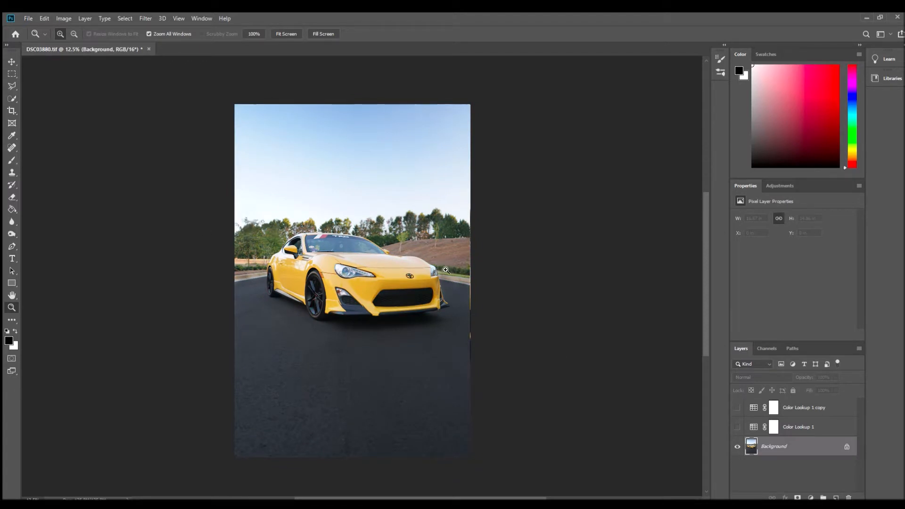
{"action": "left_click", "coordinate": [737, 407]}
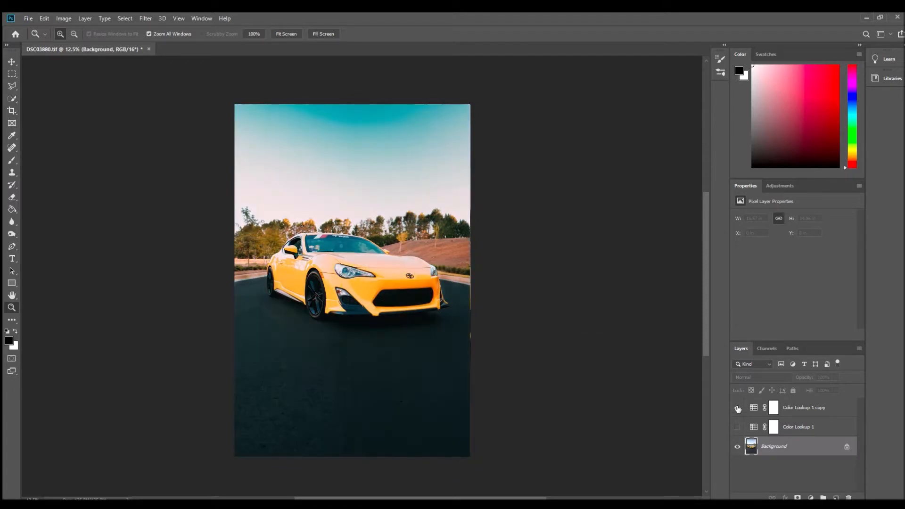
- Desaturate the teal treetop above the tree line using the Sponge tool in Desaturate mode at 100% flow
{"action": "left_click", "coordinate": [259, 210]}
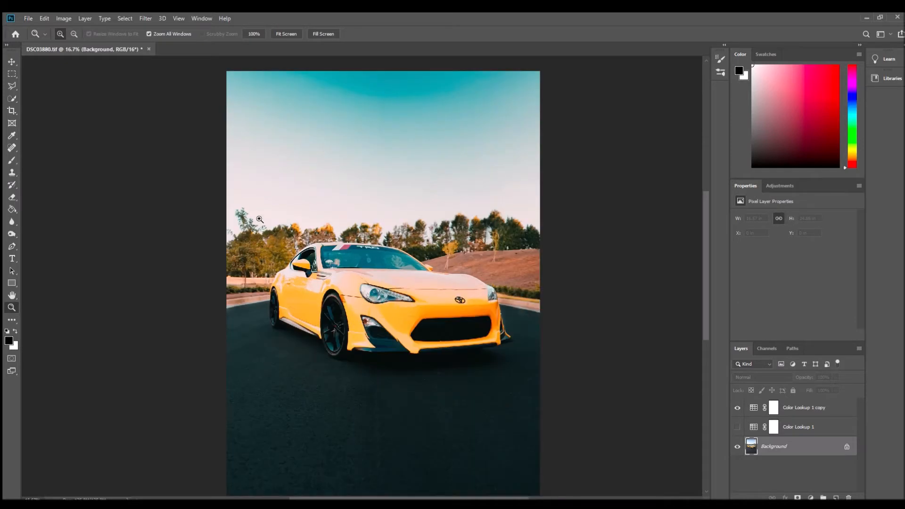
{"action": "left_click", "coordinate": [258, 210]}
{"action": "left_click", "coordinate": [258, 211]}
{"action": "left_click", "coordinate": [12, 234]}
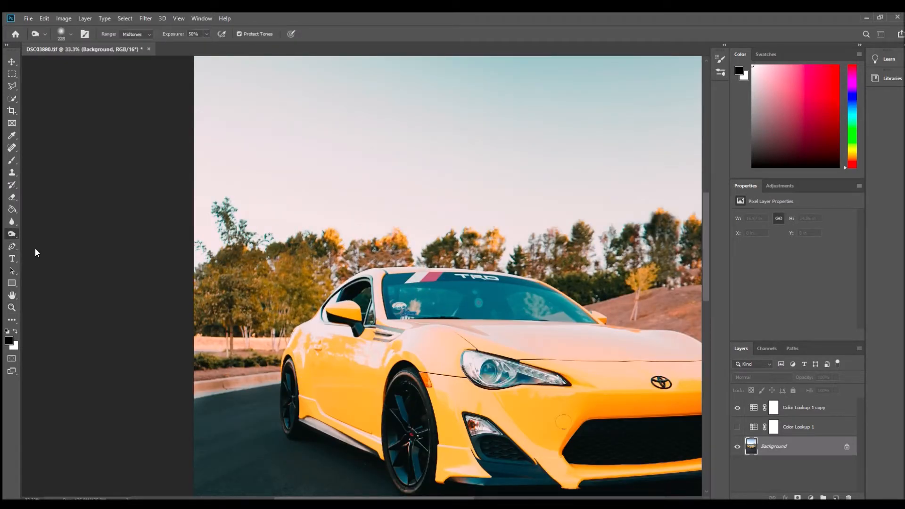
{"action": "mouse_move", "coordinate": [241, 235]}
{"action": "left_mouse_down"}
{"action": "mouse_move", "coordinate": [223, 247]}
{"action": "mouse_move", "coordinate": [307, 239]}
{"action": "mouse_move", "coordinate": [190, 223]}
{"action": "left_mouse_up"}
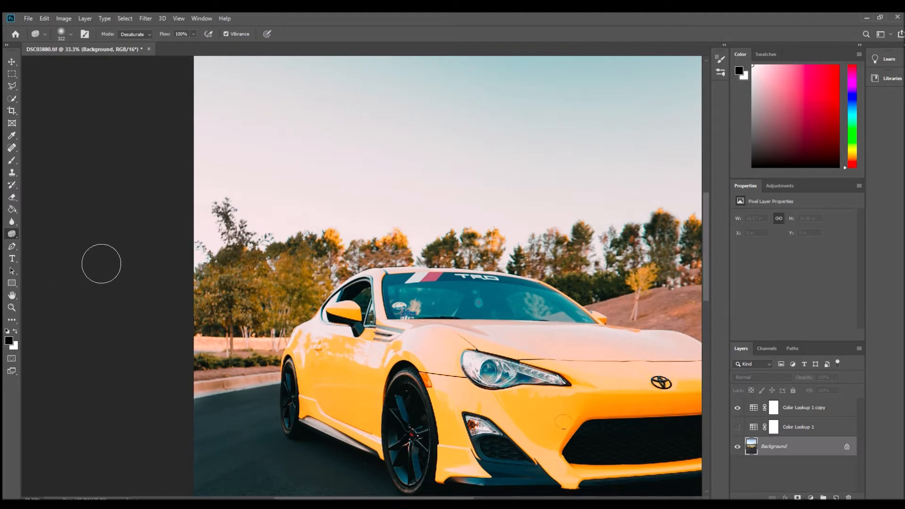
- Review the whole graded photo, and inspect the car's windshield up close
{"action": "left_click", "coordinate": [12, 308]}
{"action": "left_click", "coordinate": [356, 226], "text": "alt"}
{"action": "left_click", "coordinate": [356, 226], "text": "alt"}
{"action": "left_click", "coordinate": [355, 226], "text": "alt"}
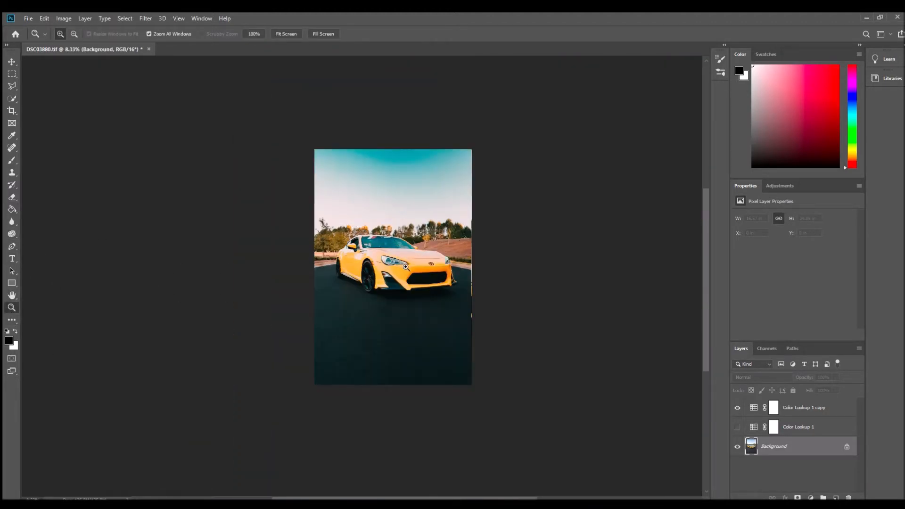
{"action": "left_click", "coordinate": [406, 270]}
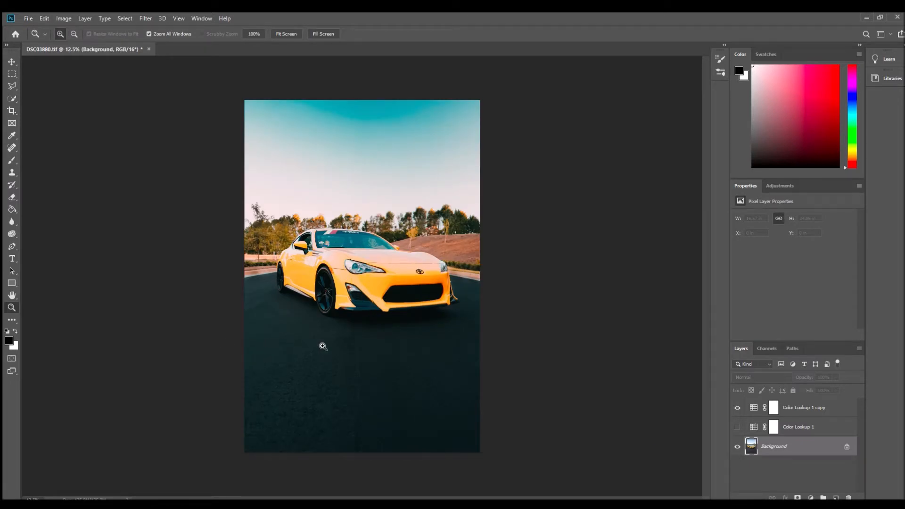
{"action": "left_click", "coordinate": [343, 261]}
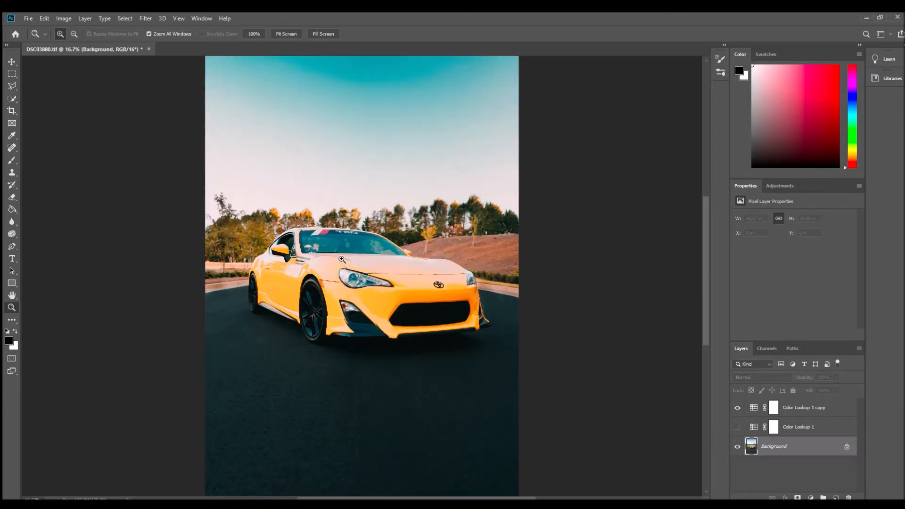
{"action": "left_click", "coordinate": [346, 229]}
{"action": "left_click", "coordinate": [328, 249]}
{"action": "left_click", "coordinate": [336, 256]}
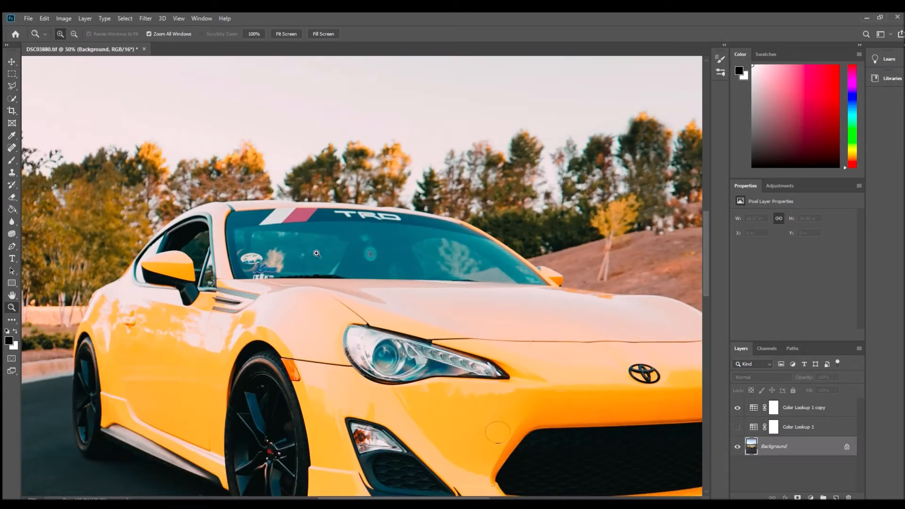
- Try to desaturate the teal windshield with the Sponge tool and undo the stroke
{"action": "left_click", "coordinate": [11, 234]}
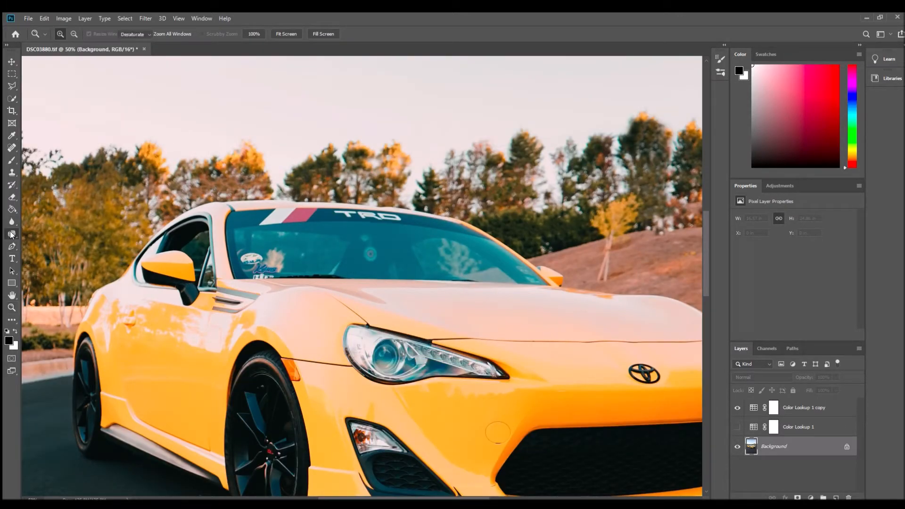
{"action": "mouse_move", "coordinate": [313, 277]}
{"action": "left_mouse_down"}
{"action": "mouse_move", "coordinate": [263, 252]}
{"action": "mouse_move", "coordinate": [506, 283]}
{"action": "left_mouse_up"}
{"action": "key", "text": "ctrl+z"}
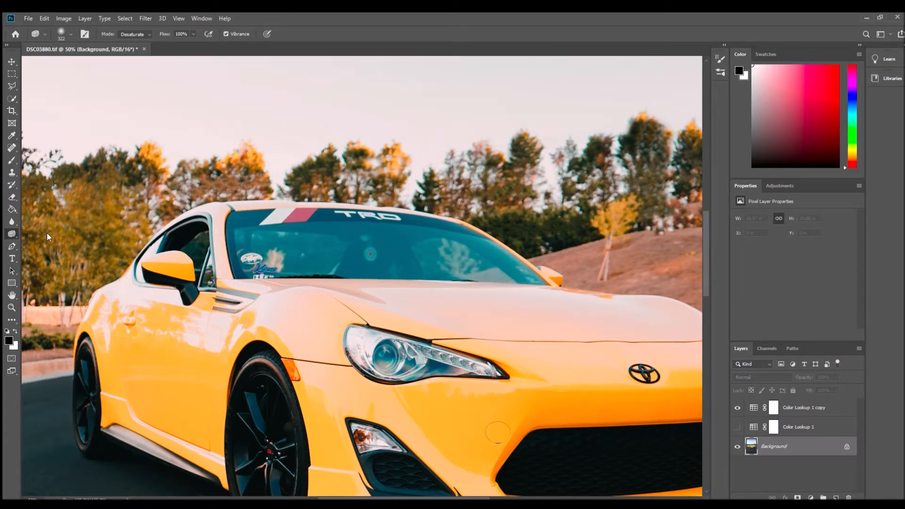
- Darken the windshield with midtone Burn strokes at 50% exposure to subdue its teal tint and reflections
{"action": "key", "text": "shift+o"}
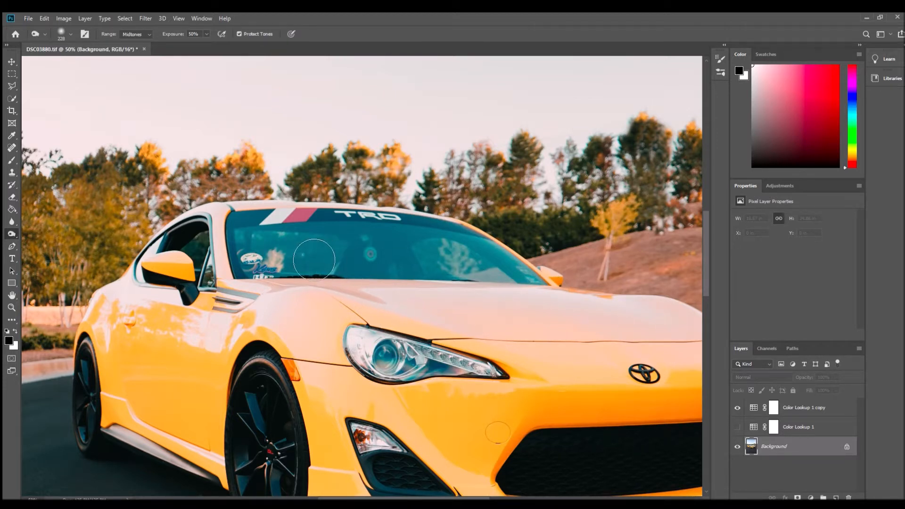
{"action": "mouse_move", "coordinate": [333, 281]}
{"action": "left_mouse_down"}
{"action": "mouse_move", "coordinate": [374, 273]}
{"action": "mouse_move", "coordinate": [305, 266]}
{"action": "mouse_move", "coordinate": [361, 256]}
{"action": "mouse_move", "coordinate": [423, 268]}
{"action": "mouse_move", "coordinate": [426, 279]}
{"action": "mouse_move", "coordinate": [520, 283]}
{"action": "mouse_move", "coordinate": [459, 269]}
{"action": "left_mouse_up"}
{"action": "mouse_move", "coordinate": [319, 262]}
{"action": "left_mouse_down"}
{"action": "mouse_move", "coordinate": [256, 264]}
{"action": "mouse_move", "coordinate": [283, 271]}
{"action": "mouse_move", "coordinate": [271, 277]}
{"action": "mouse_move", "coordinate": [318, 278]}
{"action": "mouse_move", "coordinate": [403, 268]}
{"action": "mouse_move", "coordinate": [376, 273]}
{"action": "mouse_move", "coordinate": [398, 258]}
{"action": "mouse_move", "coordinate": [437, 276]}
{"action": "mouse_move", "coordinate": [523, 281]}
{"action": "left_mouse_up"}
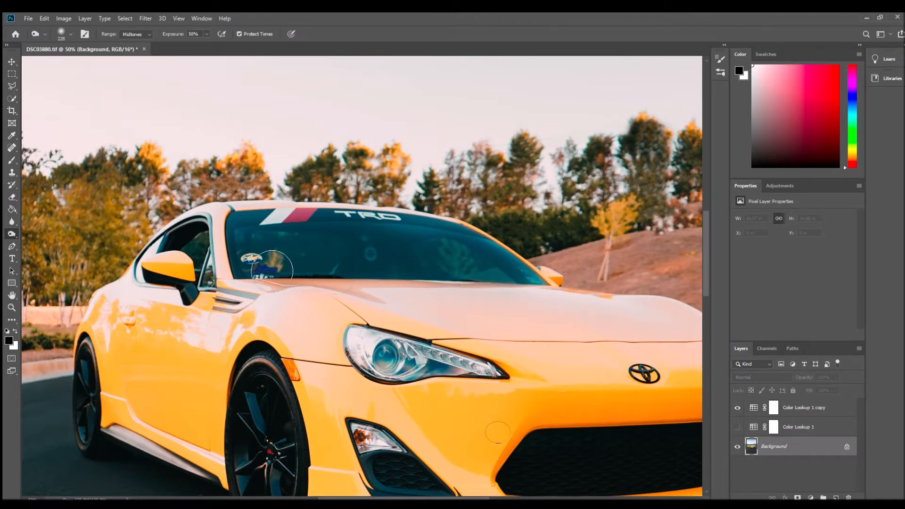
{"action": "scroll", "coordinate": [308, 254], "scroll_direction": "down", "scroll_amount": 5}
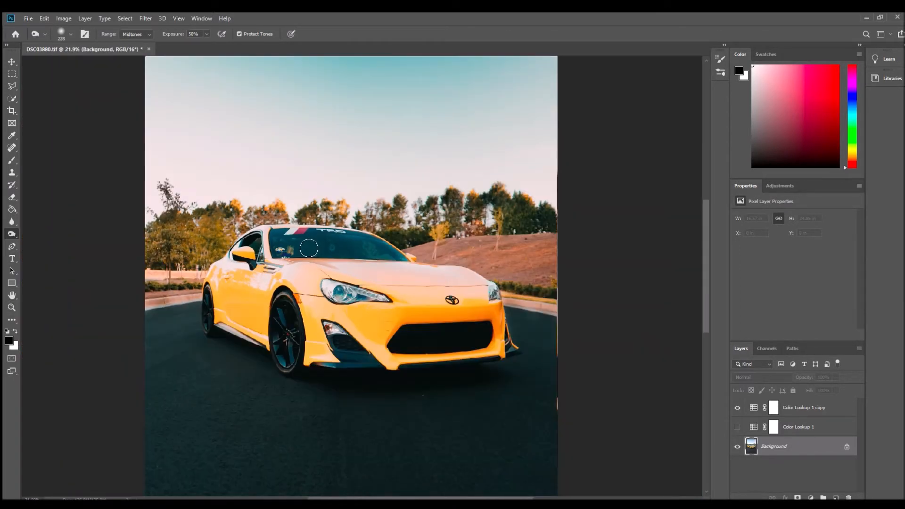
- Compare the whole photo before and after the windshield burn by undoing and redoing the strokes
{"action": "scroll", "coordinate": [333, 302], "scroll_direction": "down", "scroll_amount": 2}
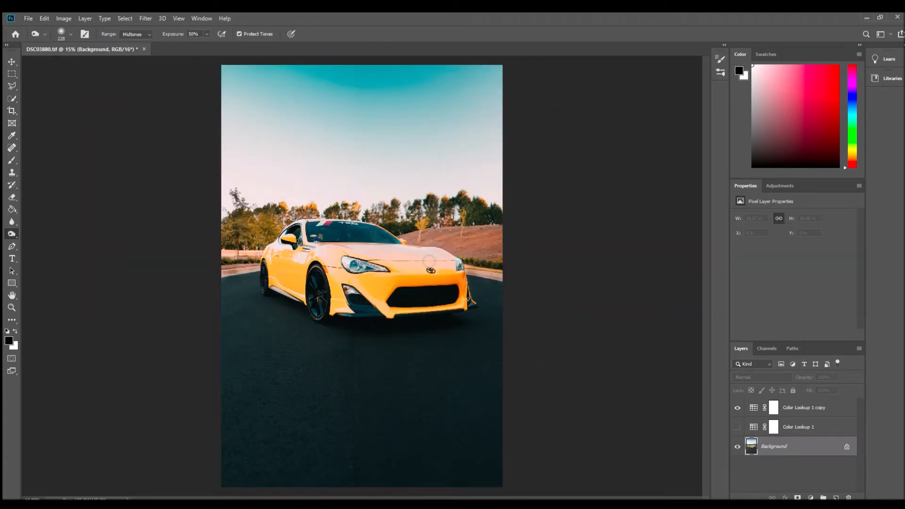
{"action": "key", "text": "ctrl+z"}
{"action": "key", "text": "ctrl+z"}
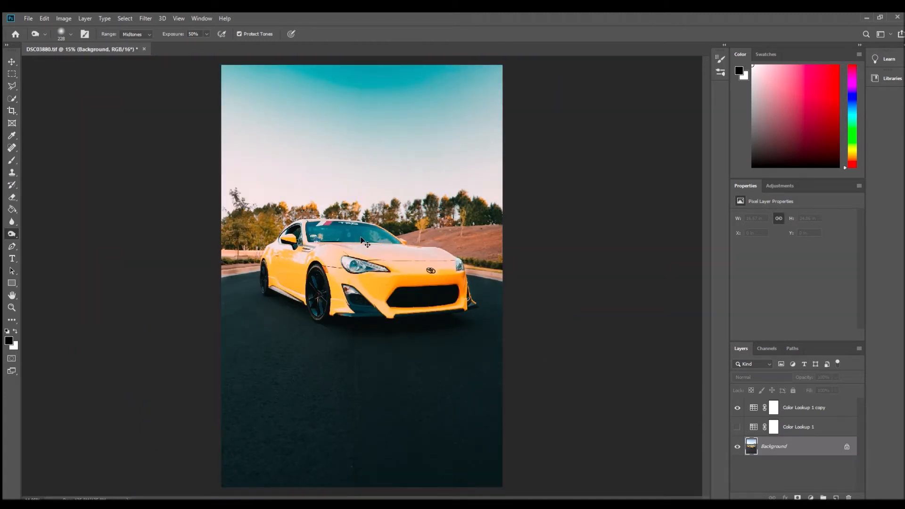
{"action": "key", "text": "ctrl+shift+z"}
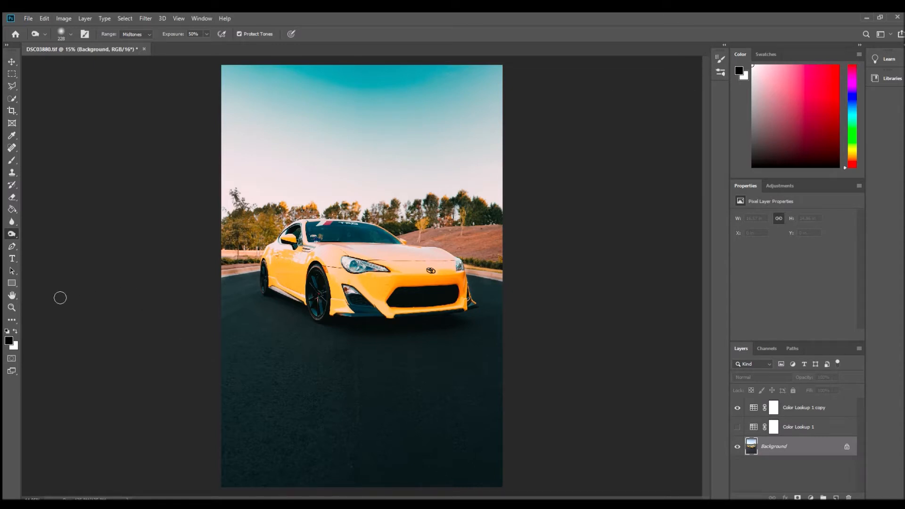
- Darken the windshield's remaining reflections with more midtone Burn strokes at 50% exposure
{"action": "left_click", "coordinate": [11, 307]}
{"action": "left_click", "coordinate": [352, 236]}
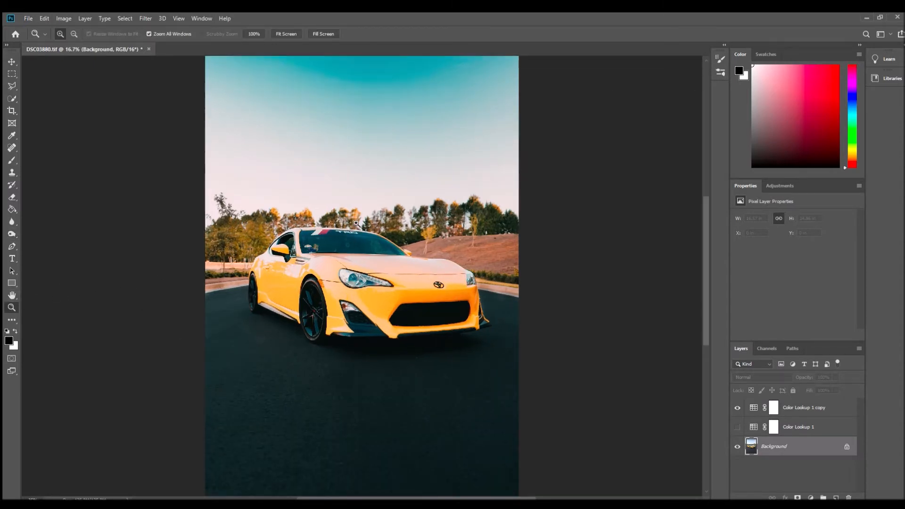
{"action": "left_click", "coordinate": [353, 236]}
{"action": "left_click", "coordinate": [352, 236]}
{"action": "left_click", "coordinate": [353, 236]}
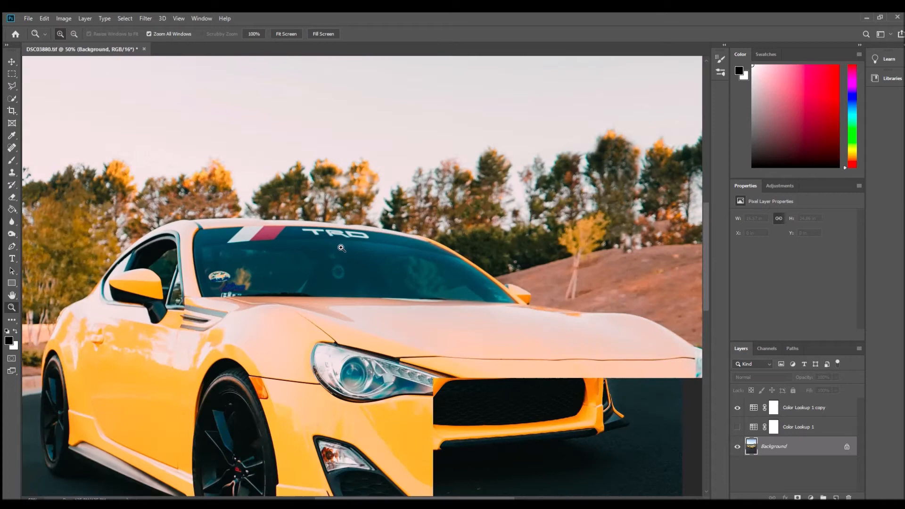
{"action": "left_click", "coordinate": [10, 232]}
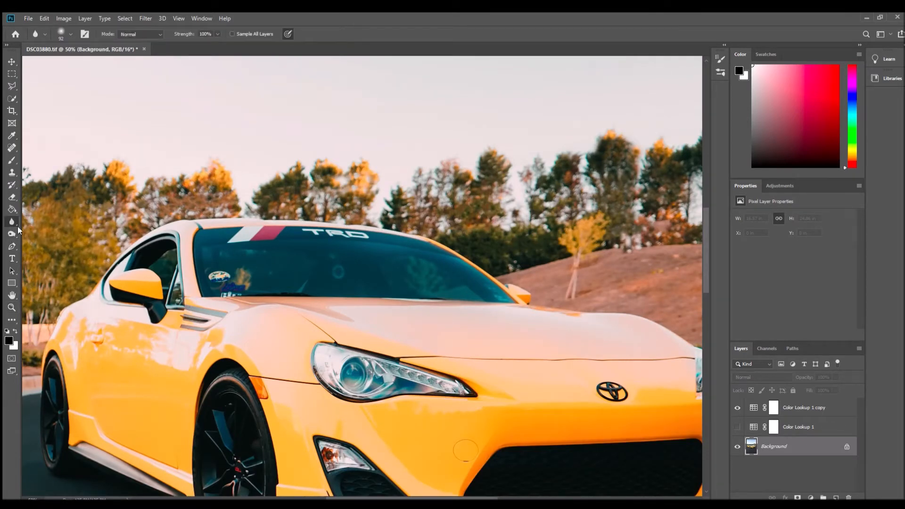
{"action": "mouse_move", "coordinate": [260, 280]}
{"action": "left_mouse_down"}
{"action": "mouse_move", "coordinate": [248, 278]}
{"action": "mouse_move", "coordinate": [254, 282]}
{"action": "left_mouse_up"}
{"action": "mouse_move", "coordinate": [316, 296]}
{"action": "left_mouse_down"}
{"action": "mouse_move", "coordinate": [404, 278]}
{"action": "mouse_move", "coordinate": [273, 298]}
{"action": "mouse_move", "coordinate": [495, 307]}
{"action": "mouse_move", "coordinate": [460, 289]}
{"action": "mouse_move", "coordinate": [489, 293]}
{"action": "mouse_move", "coordinate": [252, 296]}
{"action": "mouse_move", "coordinate": [218, 264]}
{"action": "mouse_move", "coordinate": [365, 265]}
{"action": "mouse_move", "coordinate": [466, 280]}
{"action": "mouse_move", "coordinate": [492, 313]}
{"action": "left_mouse_up"}
- Brighten the TRD letters on the windshield banner with a 15 px midtone Dodge brush at 88% exposure
{"action": "left_click", "coordinate": [12, 307]}
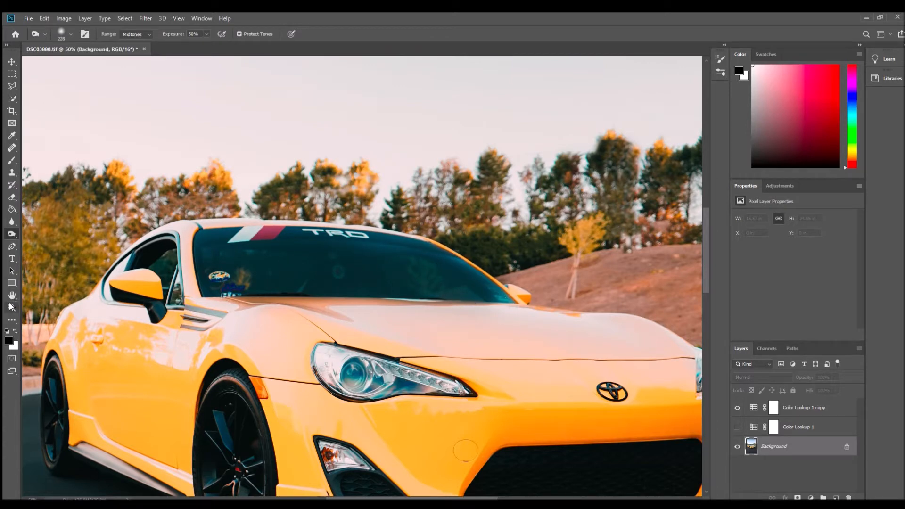
{"action": "left_click", "coordinate": [335, 242]}
{"action": "left_click", "coordinate": [306, 221]}
{"action": "left_click", "coordinate": [220, 196]}
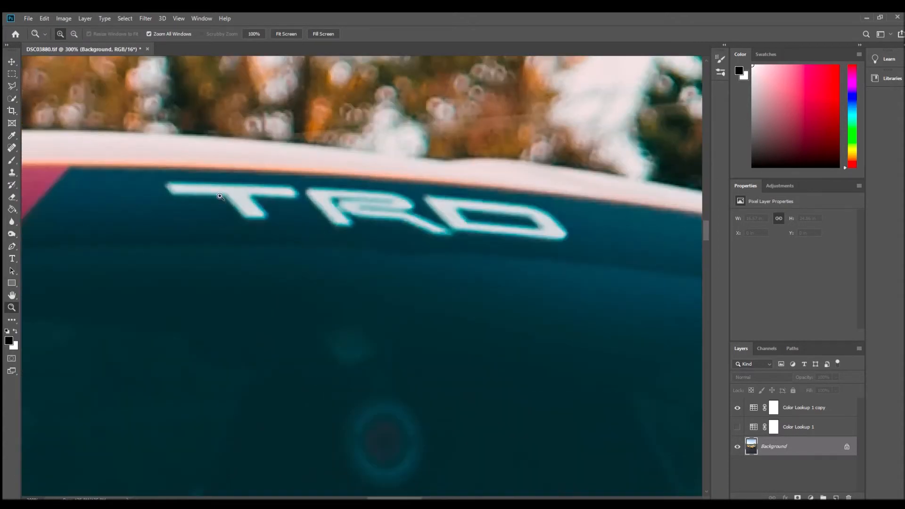
{"action": "left_click", "coordinate": [8, 232]}
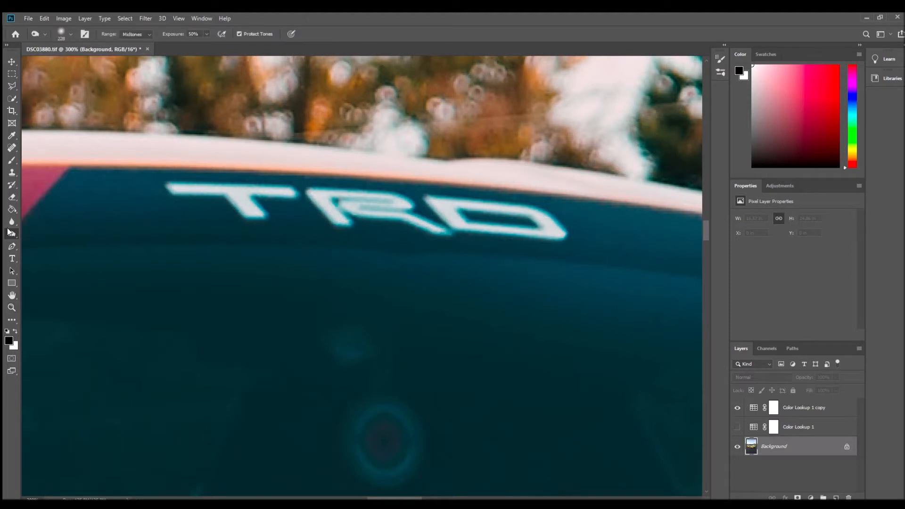
{"action": "key", "text": "shift+o"}
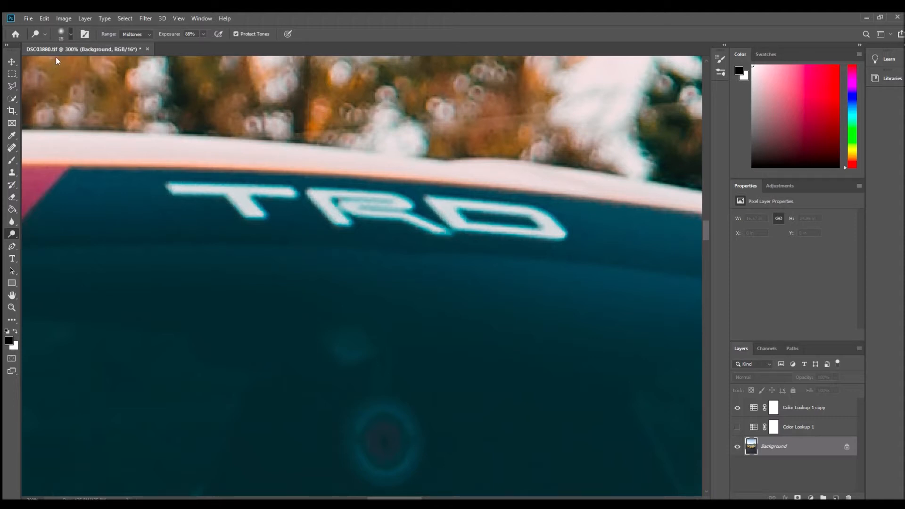
{"action": "mouse_move", "coordinate": [173, 187]}
{"action": "left_mouse_down"}
{"action": "mouse_move", "coordinate": [215, 189]}
{"action": "mouse_move", "coordinate": [256, 215]}
{"action": "mouse_move", "coordinate": [271, 192]}
{"action": "mouse_move", "coordinate": [284, 193]}
{"action": "mouse_move", "coordinate": [260, 221]}
{"action": "left_mouse_up"}
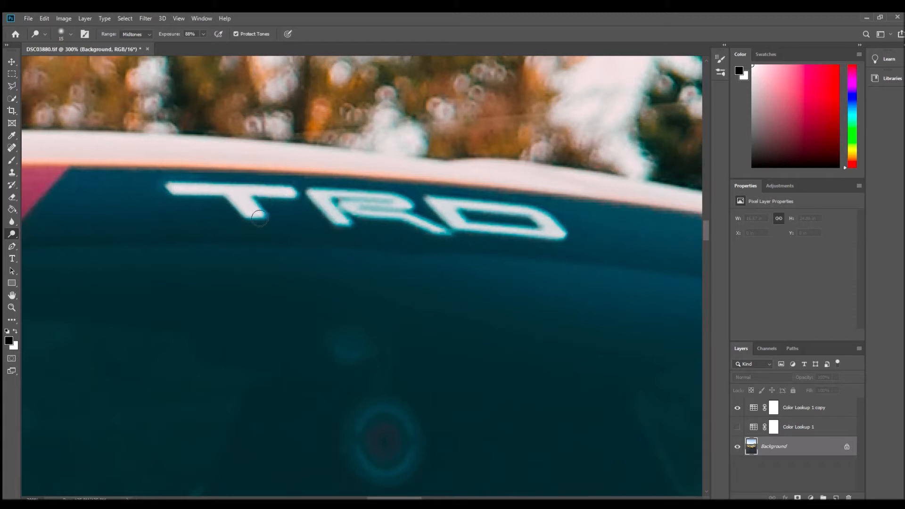
{"action": "mouse_move", "coordinate": [334, 208]}
{"action": "left_mouse_down"}
{"action": "mouse_move", "coordinate": [329, 197]}
{"action": "mouse_move", "coordinate": [338, 214]}
{"action": "mouse_move", "coordinate": [365, 202]}
{"action": "mouse_move", "coordinate": [400, 225]}
{"action": "mouse_move", "coordinate": [441, 233]}
{"action": "mouse_move", "coordinate": [450, 204]}
{"action": "mouse_move", "coordinate": [452, 213]}
{"action": "mouse_move", "coordinate": [513, 209]}
{"action": "mouse_move", "coordinate": [554, 233]}
{"action": "mouse_move", "coordinate": [456, 236]}
{"action": "left_mouse_up"}
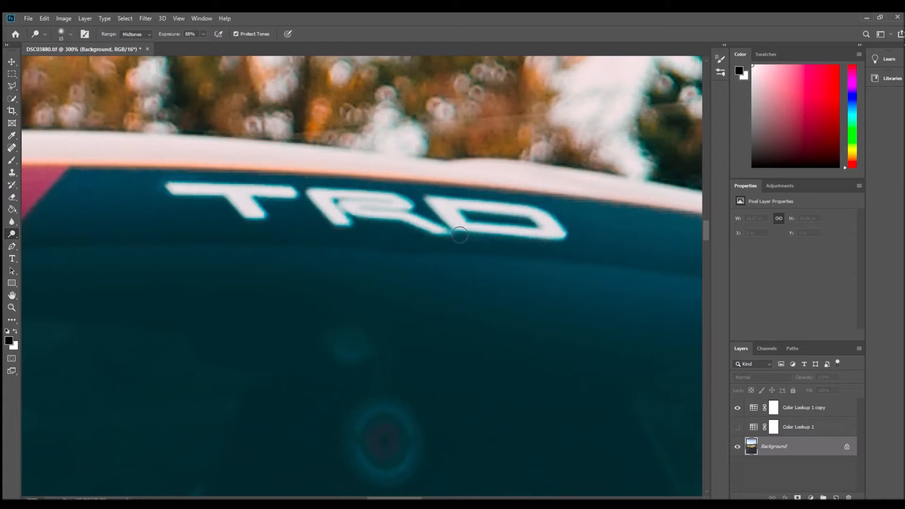
- Check the TRD lettering at lower magnification and dodge the letters again at 88% exposure
{"action": "left_click", "coordinate": [12, 307]}
{"action": "left_click", "coordinate": [305, 273], "text": "alt"}
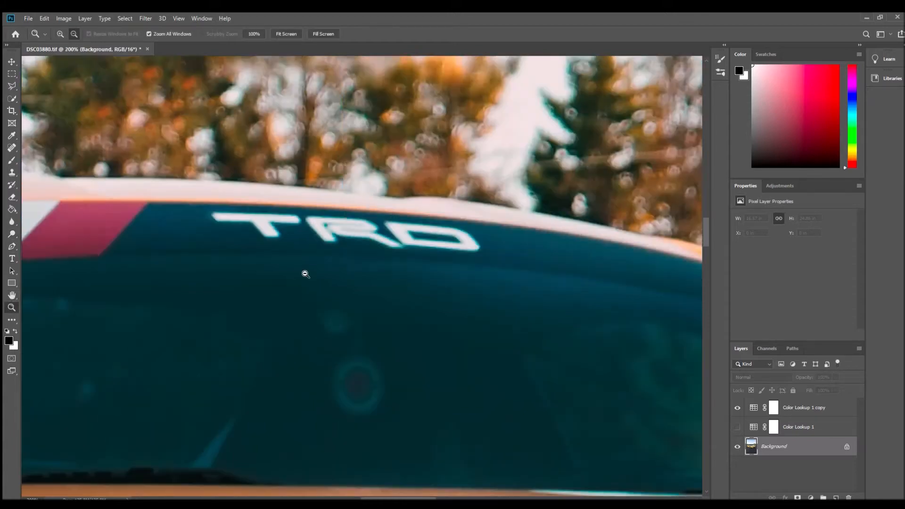
{"action": "left_click", "coordinate": [306, 273], "text": "alt"}
{"action": "left_click", "coordinate": [305, 274], "text": "alt"}
{"action": "left_click", "coordinate": [306, 273], "text": "alt"}
{"action": "left_click", "coordinate": [305, 273], "text": "alt"}
{"action": "left_click", "coordinate": [306, 277]}
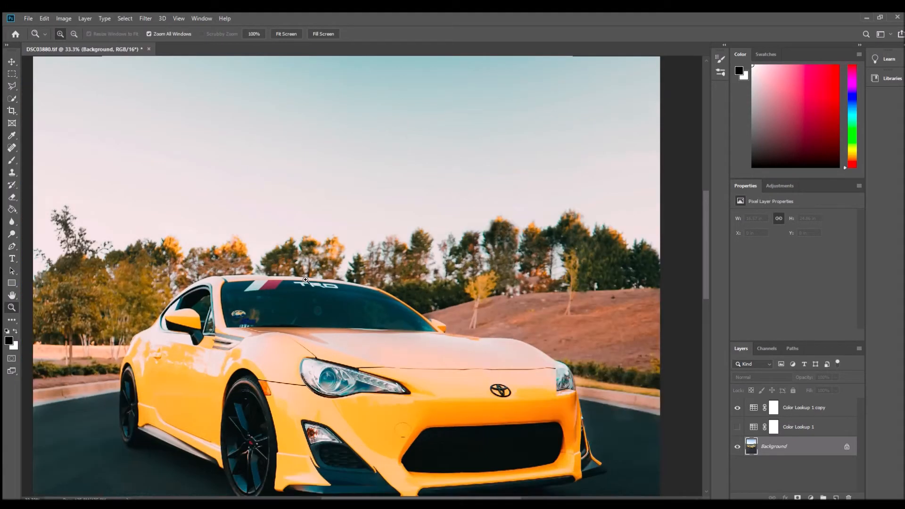
{"action": "left_click", "coordinate": [305, 279]}
{"action": "left_click", "coordinate": [305, 279]}
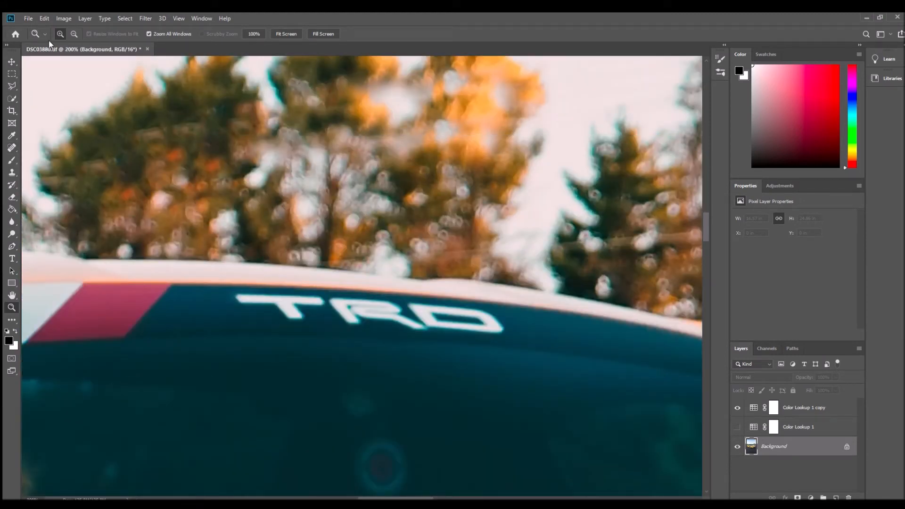
{"action": "left_click", "coordinate": [11, 221]}
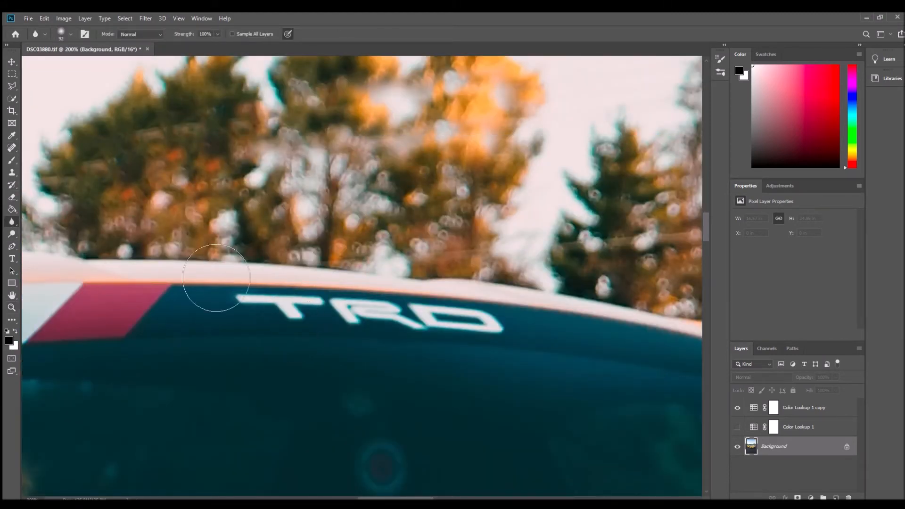
{"action": "left_click", "coordinate": [12, 234]}
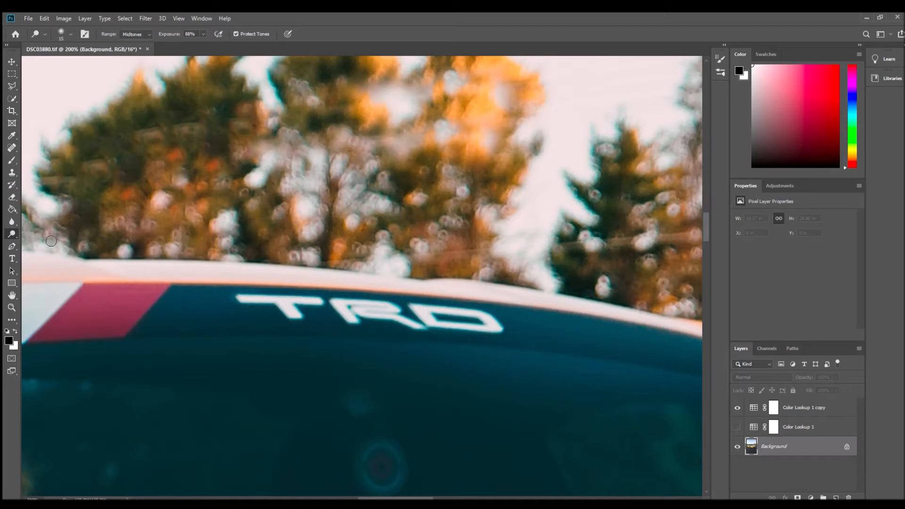
{"action": "mouse_move", "coordinate": [237, 299]}
{"action": "left_mouse_down"}
{"action": "mouse_move", "coordinate": [294, 300]}
{"action": "mouse_move", "coordinate": [293, 311]}
{"action": "mouse_move", "coordinate": [282, 303]}
{"action": "mouse_move", "coordinate": [295, 319]}
{"action": "mouse_move", "coordinate": [293, 306]}
{"action": "mouse_move", "coordinate": [336, 299]}
{"action": "mouse_move", "coordinate": [354, 321]}
{"action": "mouse_move", "coordinate": [354, 304]}
{"action": "mouse_move", "coordinate": [422, 328]}
{"action": "mouse_move", "coordinate": [422, 314]}
{"action": "mouse_move", "coordinate": [443, 311]}
{"action": "mouse_move", "coordinate": [495, 322]}
{"action": "mouse_move", "coordinate": [427, 331]}
{"action": "left_mouse_up"}
- Brighten the white and red stripes beside the TRD lettering with midtone Dodge strokes at 88% exposure
{"action": "left_click_drag", "start_coordinate": [417, 497], "coordinate": [391, 497]}
{"action": "mouse_move", "coordinate": [240, 292]}
{"action": "left_mouse_down"}
{"action": "mouse_move", "coordinate": [180, 348]}
{"action": "mouse_move", "coordinate": [249, 344]}
{"action": "mouse_move", "coordinate": [308, 292]}
{"action": "mouse_move", "coordinate": [246, 290]}
{"action": "mouse_move", "coordinate": [208, 339]}
{"action": "mouse_move", "coordinate": [252, 334]}
{"action": "mouse_move", "coordinate": [286, 299]}
{"action": "mouse_move", "coordinate": [256, 299]}
{"action": "mouse_move", "coordinate": [214, 337]}
{"action": "mouse_move", "coordinate": [243, 330]}
{"action": "mouse_move", "coordinate": [262, 304]}
{"action": "mouse_move", "coordinate": [238, 312]}
{"action": "mouse_move", "coordinate": [268, 310]}
{"action": "mouse_move", "coordinate": [260, 314]}
{"action": "mouse_move", "coordinate": [239, 292]}
{"action": "mouse_move", "coordinate": [177, 349]}
{"action": "mouse_move", "coordinate": [257, 340]}
{"action": "mouse_move", "coordinate": [307, 288]}
{"action": "left_mouse_up"}
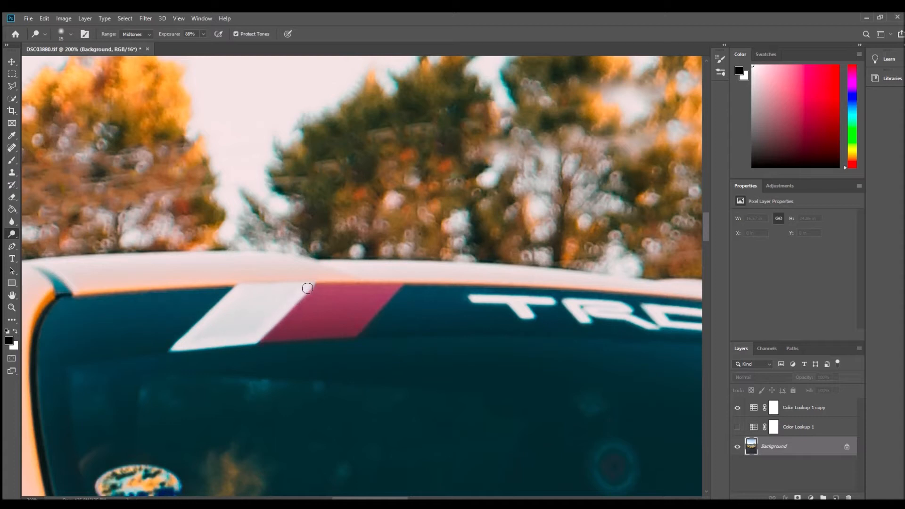
{"action": "mouse_move", "coordinate": [222, 318]}
{"action": "left_mouse_down"}
{"action": "mouse_move", "coordinate": [204, 339]}
{"action": "mouse_move", "coordinate": [259, 325]}
{"action": "mouse_move", "coordinate": [282, 298]}
{"action": "mouse_move", "coordinate": [250, 292]}
{"action": "mouse_move", "coordinate": [229, 326]}
{"action": "left_mouse_up"}
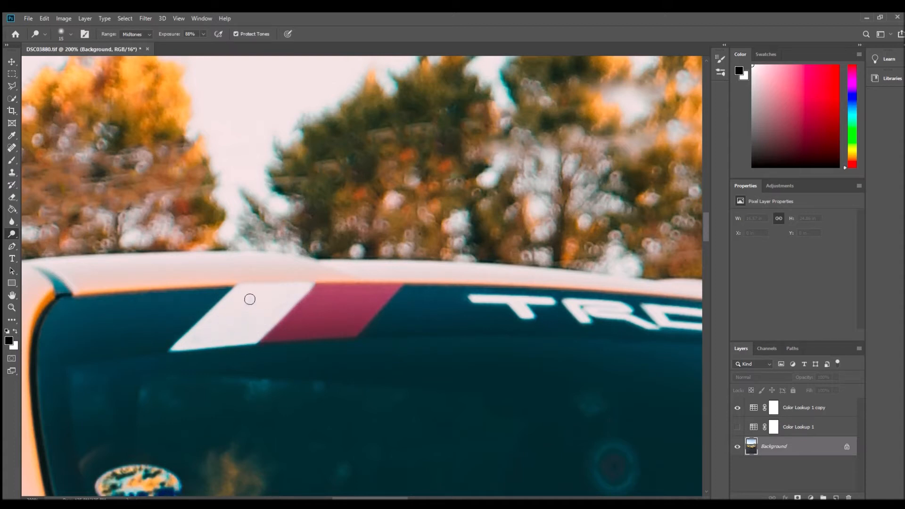
{"action": "left_click_drag", "start_coordinate": [266, 340], "coordinate": [326, 334]}
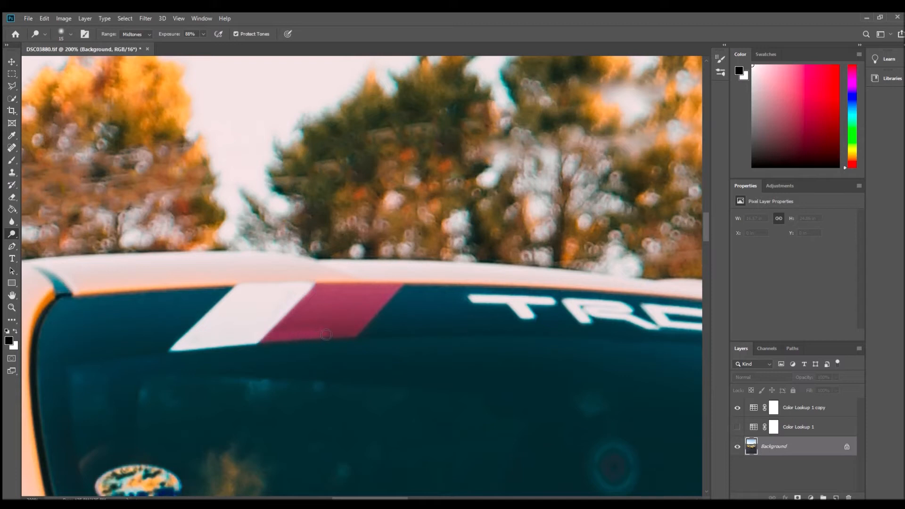
{"action": "mouse_move", "coordinate": [370, 314]}
{"action": "left_mouse_down"}
{"action": "mouse_move", "coordinate": [394, 291]}
{"action": "mouse_move", "coordinate": [321, 289]}
{"action": "mouse_move", "coordinate": [282, 329]}
{"action": "mouse_move", "coordinate": [353, 322]}
{"action": "mouse_move", "coordinate": [288, 328]}
{"action": "mouse_move", "coordinate": [321, 302]}
{"action": "mouse_move", "coordinate": [352, 311]}
{"action": "left_mouse_up"}
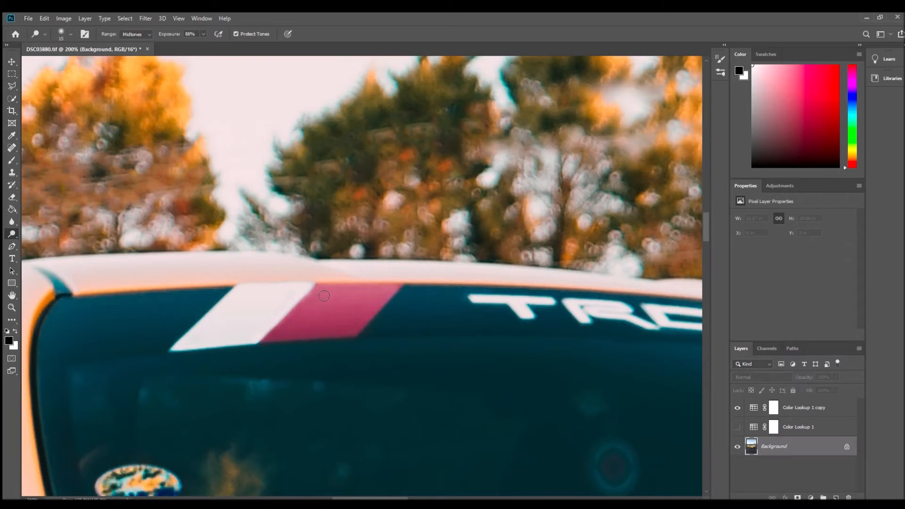
{"action": "mouse_move", "coordinate": [321, 291]}
{"action": "left_mouse_down"}
{"action": "mouse_move", "coordinate": [272, 337]}
{"action": "mouse_move", "coordinate": [361, 333]}
{"action": "mouse_move", "coordinate": [402, 288]}
{"action": "mouse_move", "coordinate": [329, 288]}
{"action": "mouse_move", "coordinate": [298, 328]}
{"action": "mouse_move", "coordinate": [368, 313]}
{"action": "mouse_move", "coordinate": [384, 295]}
{"action": "mouse_move", "coordinate": [322, 308]}
{"action": "mouse_move", "coordinate": [316, 318]}
{"action": "mouse_move", "coordinate": [329, 320]}
{"action": "mouse_move", "coordinate": [363, 289]}
{"action": "left_mouse_up"}
- Review the brightened windshield banner in the context of the whole photo
{"action": "left_click", "coordinate": [12, 307]}
{"action": "left_click", "coordinate": [220, 302], "text": "alt"}
{"action": "left_click", "coordinate": [220, 302], "text": "alt"}
{"action": "left_click", "coordinate": [220, 302], "text": "alt"}
{"action": "left_click", "coordinate": [220, 302], "text": "alt"}
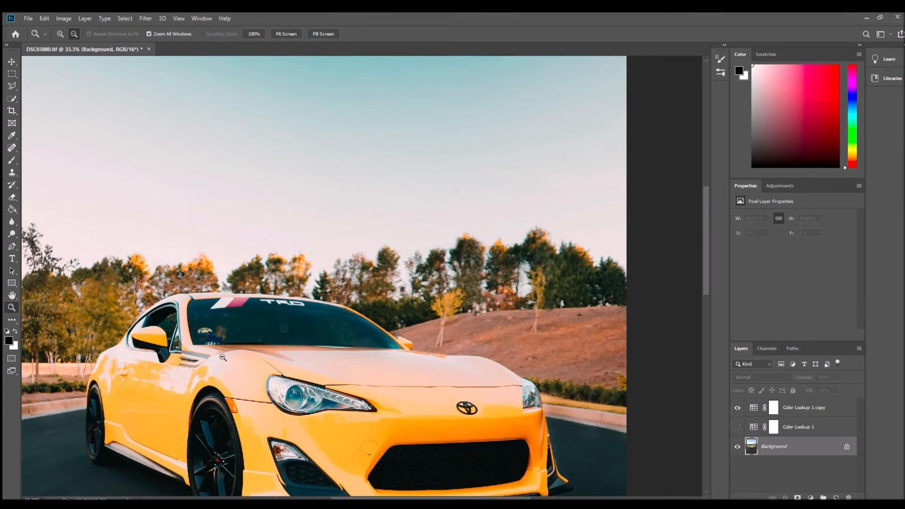
{"action": "left_click", "coordinate": [223, 358], "text": "alt"}
{"action": "left_click", "coordinate": [223, 357], "text": "alt"}
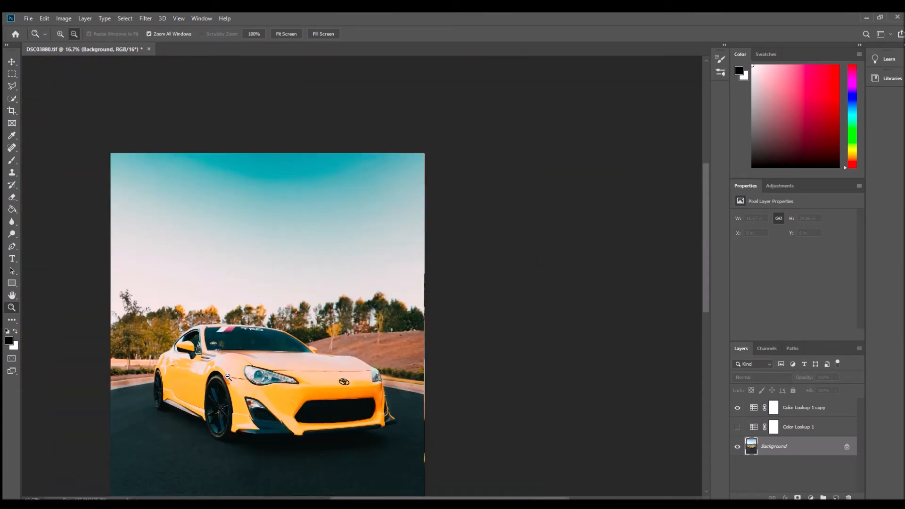
{"action": "scroll", "coordinate": [227, 378], "scroll_direction": "down", "scroll_amount": 1}
{"action": "left_click_drag", "start_coordinate": [398, 498], "coordinate": [364, 497]}
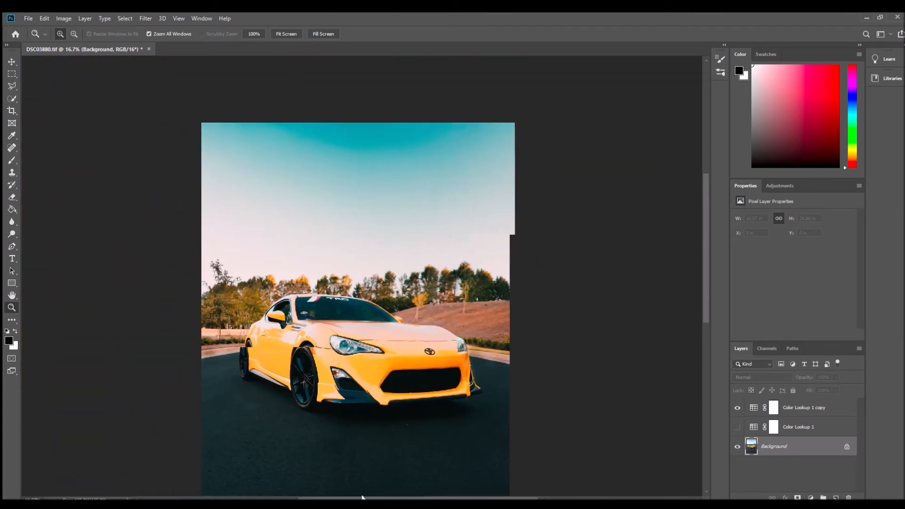
{"action": "scroll", "coordinate": [347, 395], "scroll_direction": "down", "scroll_amount": 2}
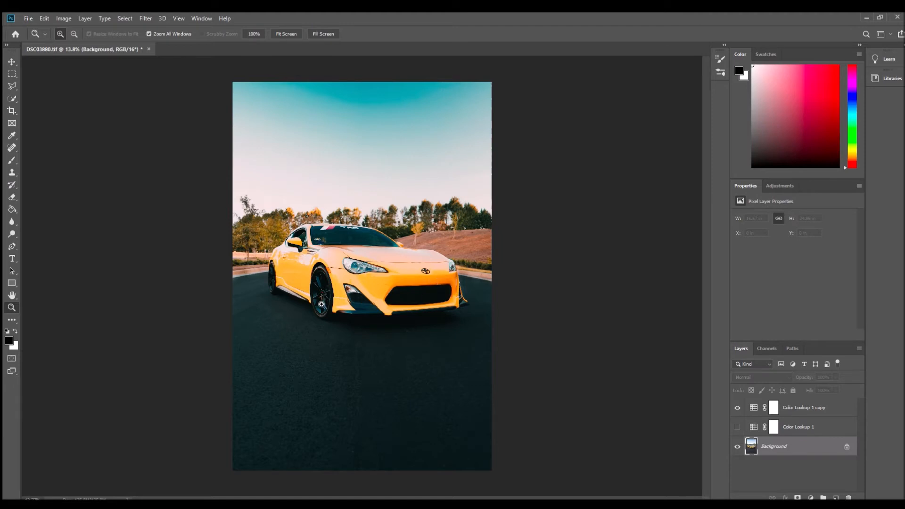
- Try to remove the teal tint from the large headlight with a 78 px Sponge brush in Desaturate mode at 100% flow
{"action": "left_click", "coordinate": [398, 292]}
{"action": "left_click", "coordinate": [387, 271]}
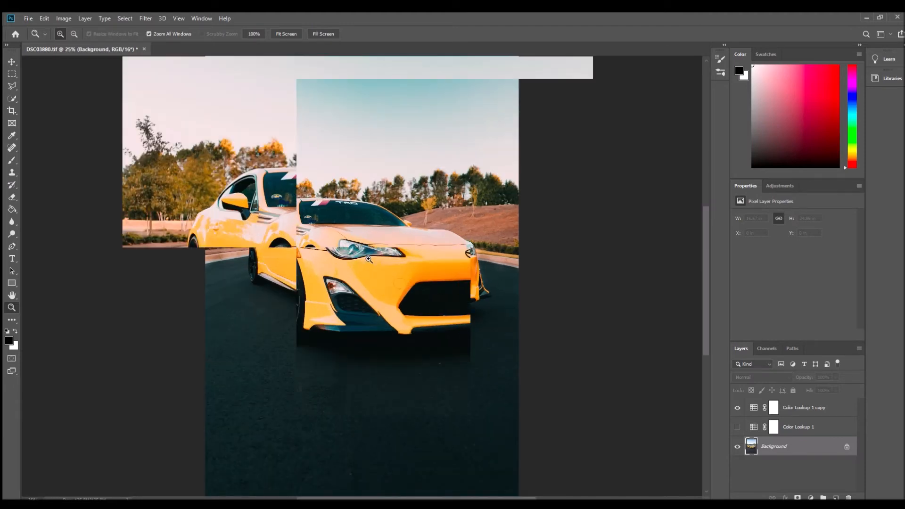
{"action": "left_click", "coordinate": [370, 256]}
{"action": "left_click", "coordinate": [354, 242]}
{"action": "left_click", "coordinate": [354, 243]}
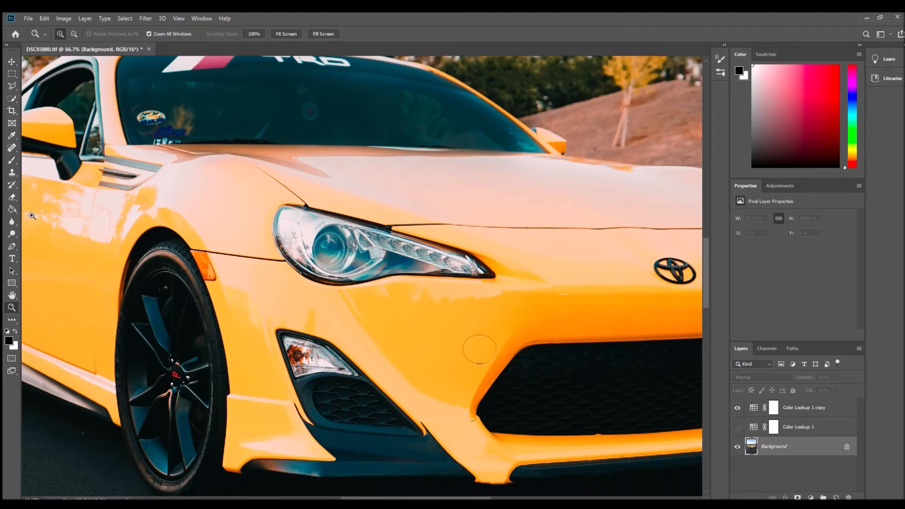
{"action": "left_click", "coordinate": [9, 232]}
{"action": "left_click", "coordinate": [35, 246]}
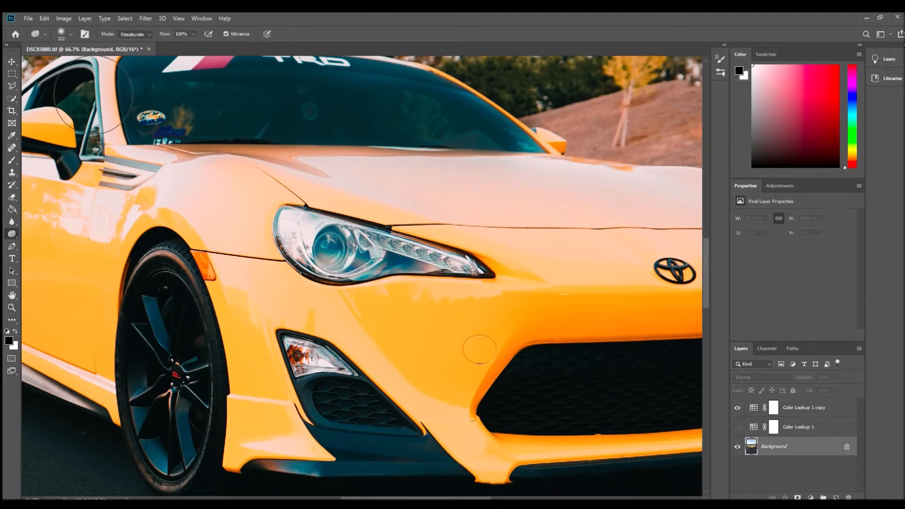
{"action": "left_click_drag", "start_coordinate": [83, 57], "coordinate": [71, 54]}
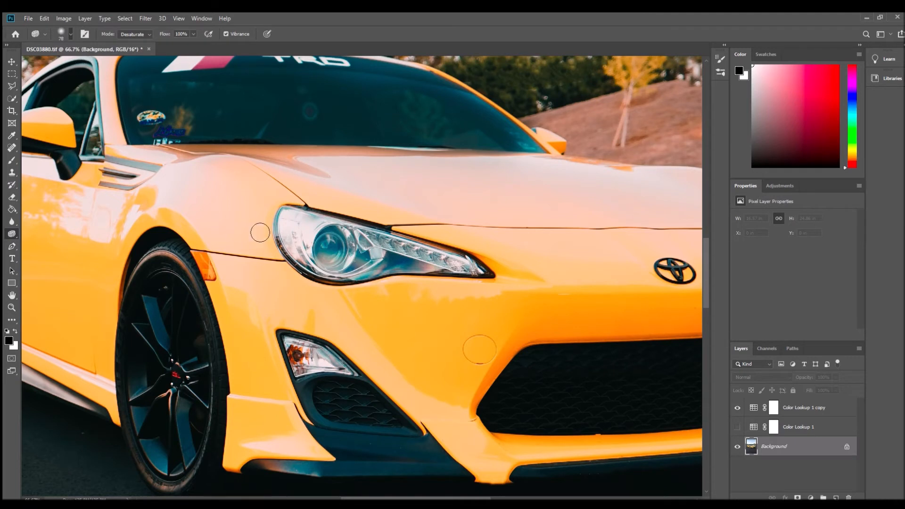
{"action": "mouse_move", "coordinate": [339, 245]}
{"action": "left_mouse_down"}
{"action": "mouse_move", "coordinate": [361, 256]}
{"action": "mouse_move", "coordinate": [378, 276]}
{"action": "mouse_move", "coordinate": [413, 267]}
{"action": "left_mouse_up"}
{"action": "mouse_move", "coordinate": [295, 257]}
{"action": "left_mouse_down"}
{"action": "mouse_move", "coordinate": [330, 236]}
{"action": "mouse_move", "coordinate": [429, 263]}
{"action": "left_mouse_up"}
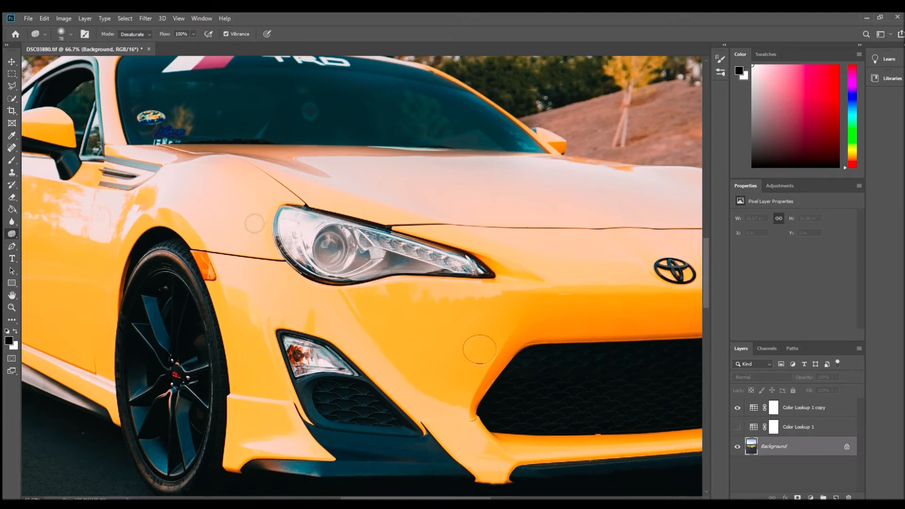
- Try to darken the large headlight with a midtone Burn stroke at 50% exposure and check it in the whole photo
{"action": "left_click", "coordinate": [39, 242]}
{"action": "mouse_move", "coordinate": [345, 267]}
{"action": "left_mouse_down"}
{"action": "mouse_move", "coordinate": [354, 261]}
{"action": "mouse_move", "coordinate": [415, 283]}
{"action": "left_mouse_up"}
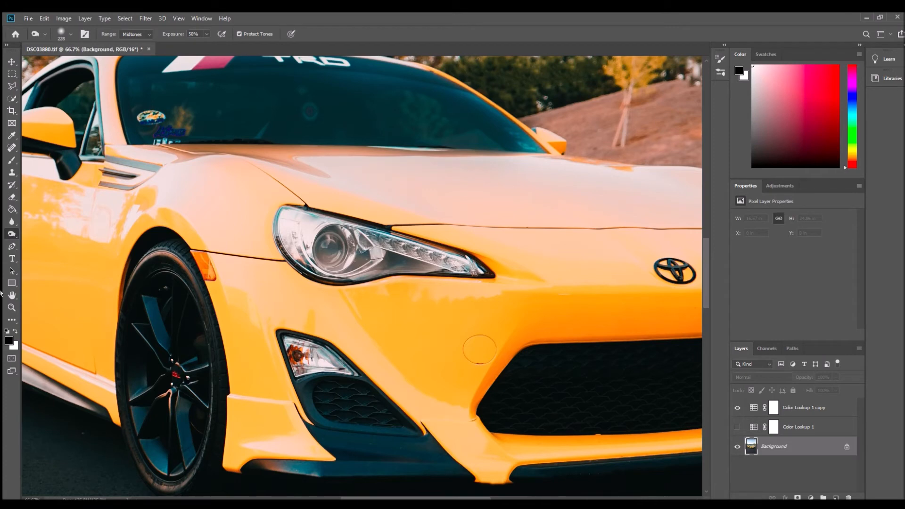
{"action": "left_click", "coordinate": [11, 307]}
{"action": "left_click", "coordinate": [371, 299], "text": "alt"}
{"action": "left_click", "coordinate": [371, 299], "text": "alt"}
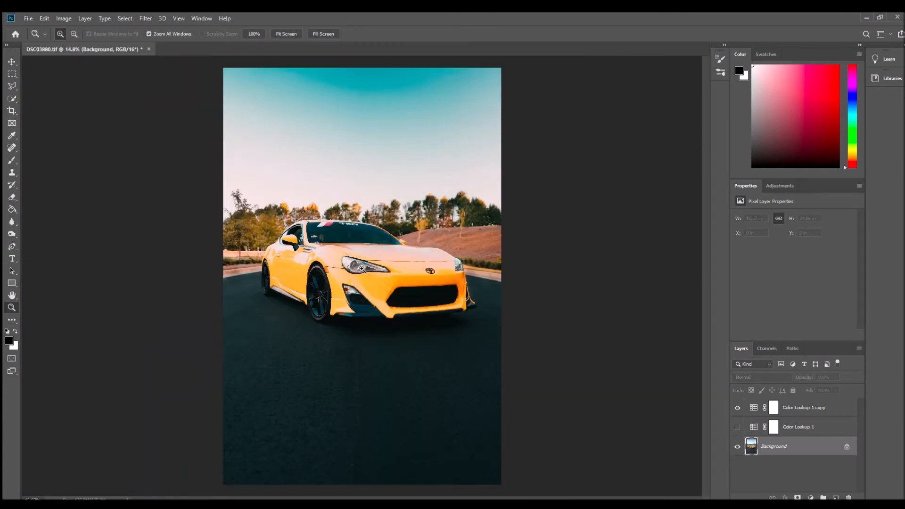
{"action": "left_click", "coordinate": [360, 269]}
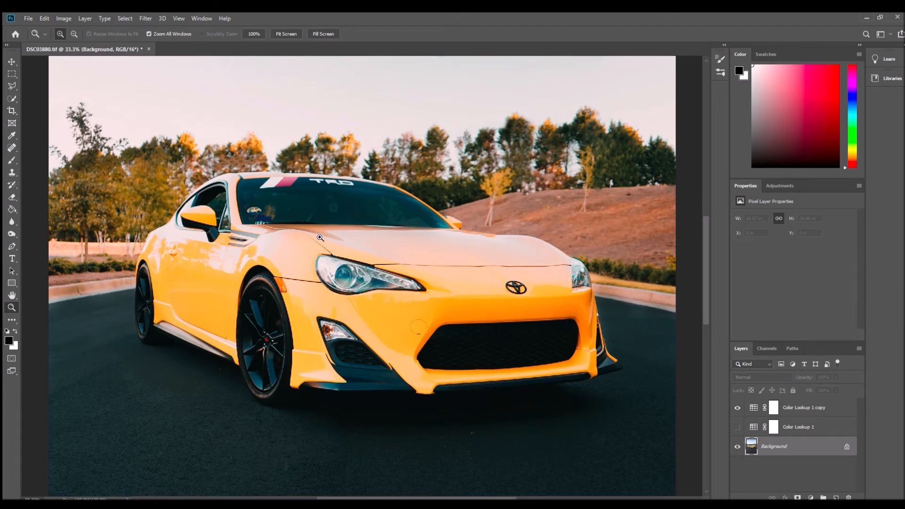
- Remove the teal tint from the front wheel with a 78 px Sponge brush in Desaturate mode at 100% flow
{"action": "left_click", "coordinate": [12, 222]}
{"action": "left_click", "coordinate": [12, 233]}
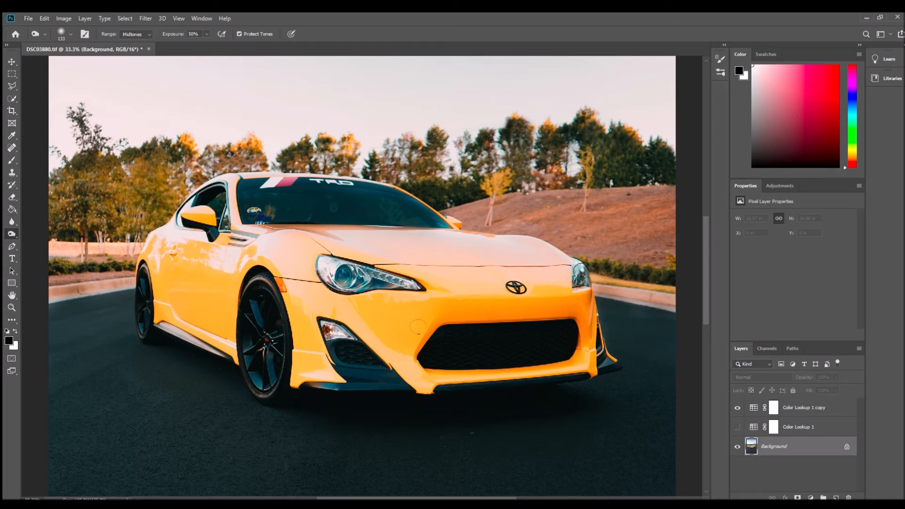
{"action": "left_click", "coordinate": [12, 306]}
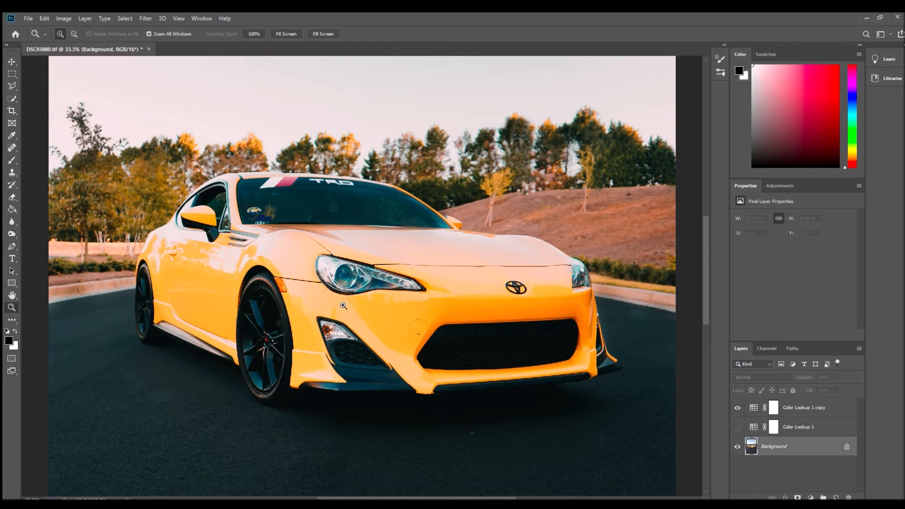
{"action": "left_click", "coordinate": [343, 305], "text": "alt"}
{"action": "left_click", "coordinate": [343, 306], "text": "alt"}
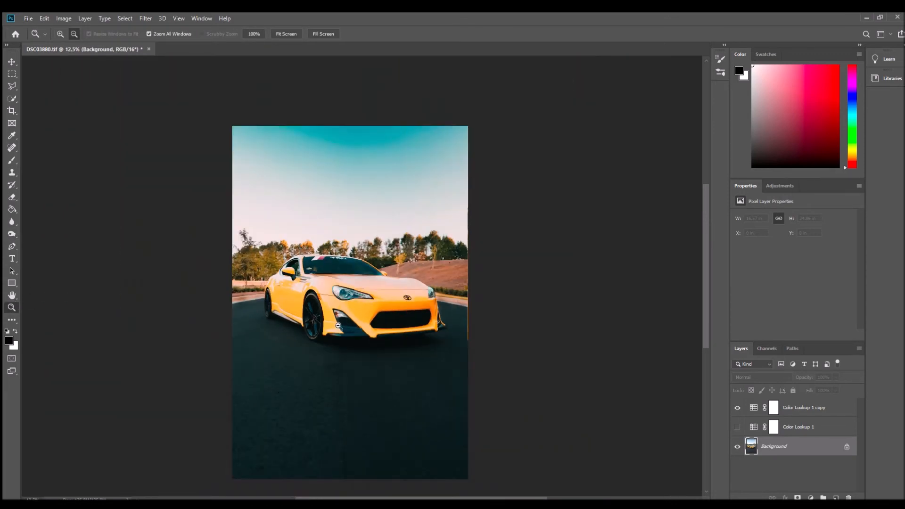
{"action": "left_click", "coordinate": [340, 299]}
{"action": "left_click", "coordinate": [339, 299]}
{"action": "left_click", "coordinate": [296, 342]}
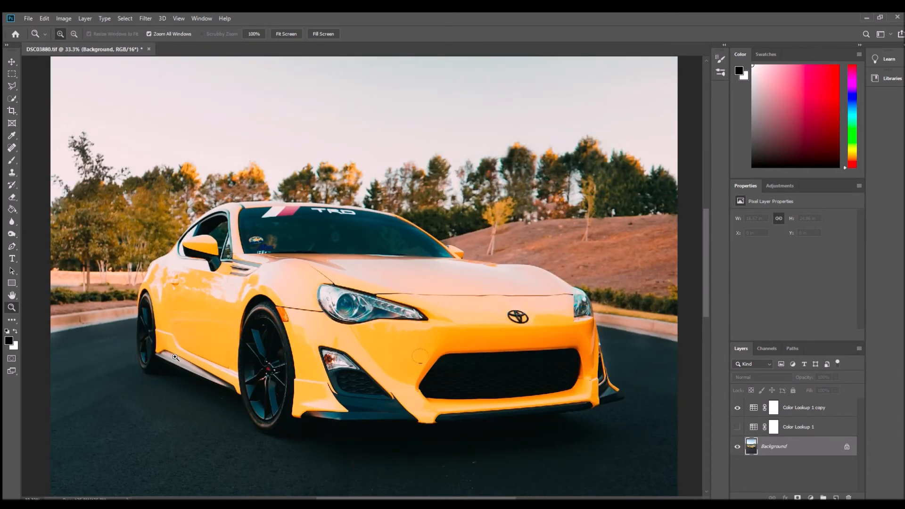
{"action": "left_click", "coordinate": [6, 233]}
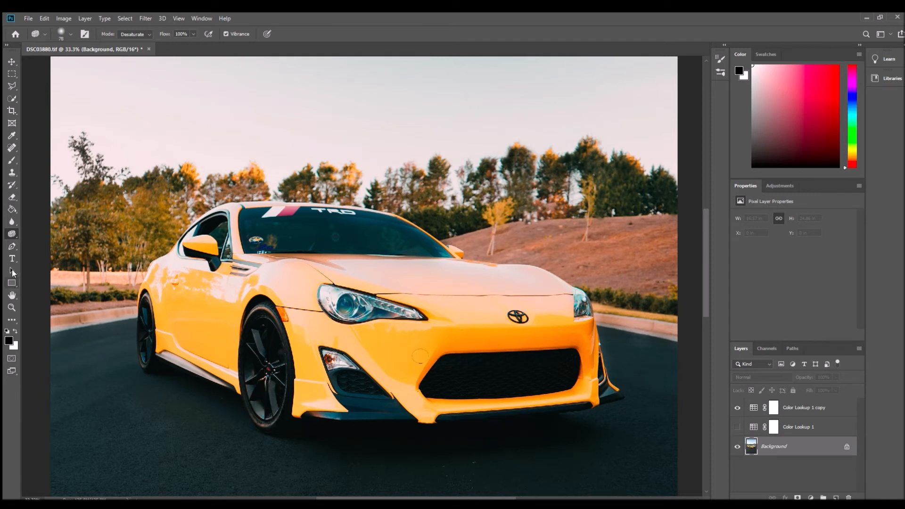
- Darken the front wheel's spokes with a midtone Burn stroke at 50% exposure
{"action": "key", "text": "shift+o"}
{"action": "key", "text": "shift+o"}
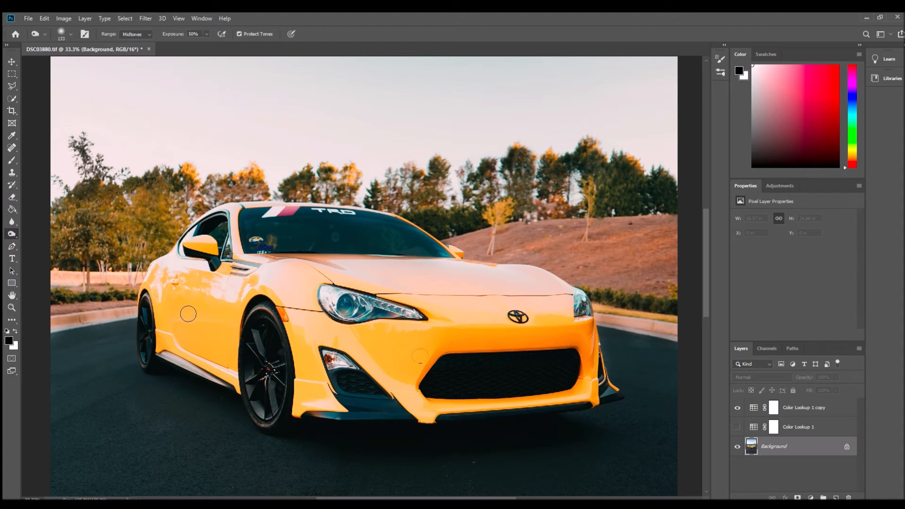
{"action": "mouse_move", "coordinate": [262, 364]}
{"action": "left_mouse_down"}
{"action": "mouse_move", "coordinate": [278, 371]}
{"action": "mouse_move", "coordinate": [278, 344]}
{"action": "mouse_move", "coordinate": [263, 379]}
{"action": "mouse_move", "coordinate": [271, 344]}
{"action": "left_mouse_up"}
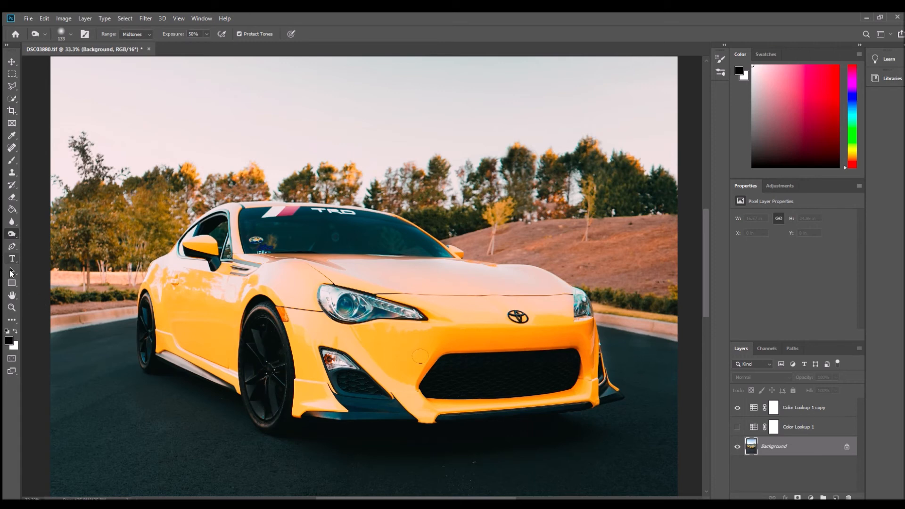
- Remove the teal tint from the rear wheel with a Sponge stroke in Desaturate mode at 100% flow
{"action": "left_click", "coordinate": [12, 307]}
{"action": "left_click", "coordinate": [158, 337]}
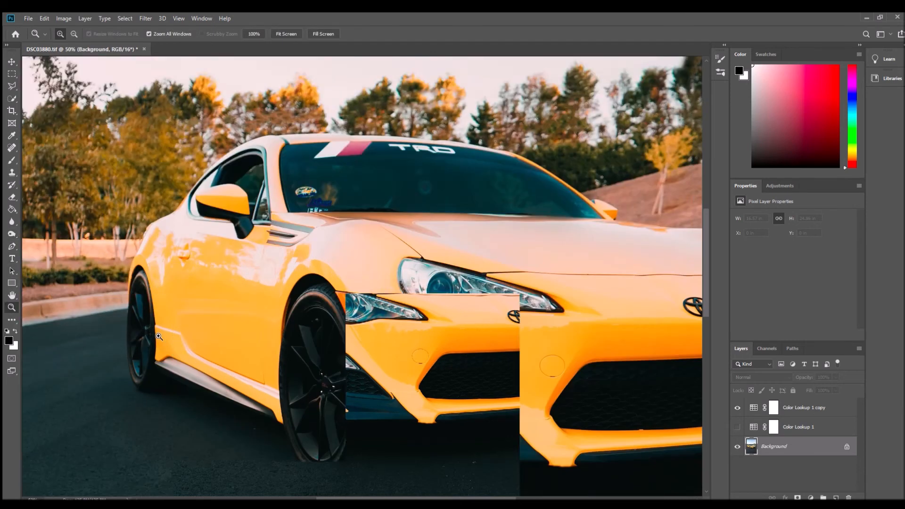
{"action": "left_click", "coordinate": [10, 233]}
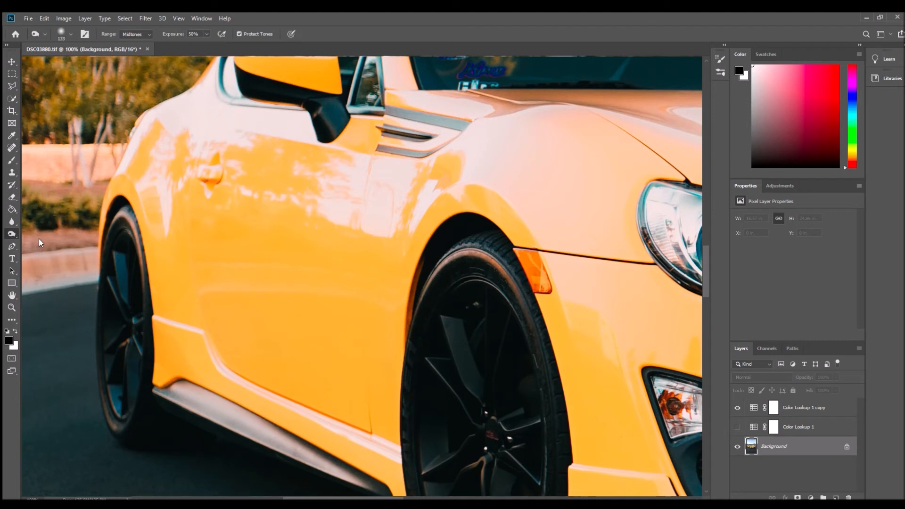
{"action": "key", "text": "shift+o"}
{"action": "mouse_move", "coordinate": [133, 280]}
{"action": "left_mouse_down"}
{"action": "mouse_move", "coordinate": [130, 342]}
{"action": "mouse_move", "coordinate": [140, 336]}
{"action": "mouse_move", "coordinate": [142, 350]}
{"action": "mouse_move", "coordinate": [125, 415]}
{"action": "left_mouse_up"}
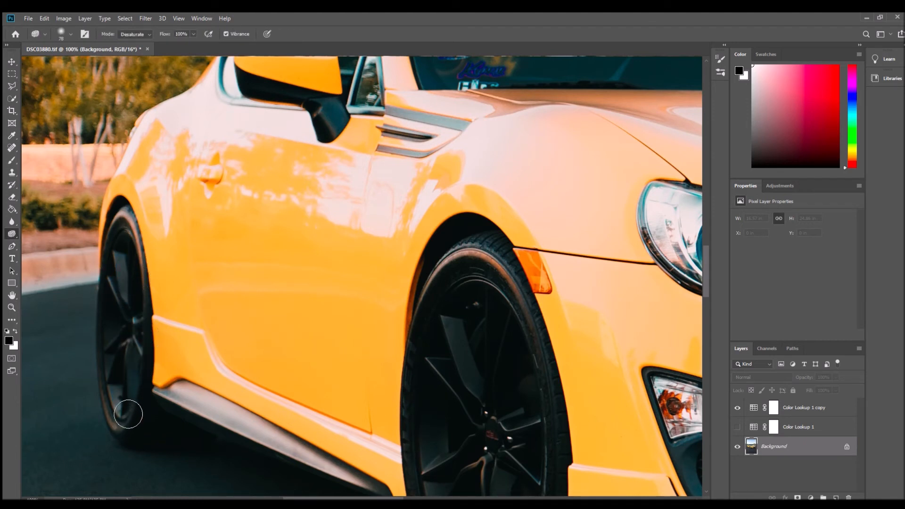
- Darken the rear wheel with a Burn stroke and check both wheels in the whole photo
{"action": "left_click", "coordinate": [47, 241]}
{"action": "mouse_move", "coordinate": [129, 281]}
{"action": "left_mouse_down"}
{"action": "mouse_move", "coordinate": [143, 415]}
{"action": "mouse_move", "coordinate": [153, 288]}
{"action": "mouse_move", "coordinate": [142, 422]}
{"action": "left_mouse_up"}
{"action": "left_click", "coordinate": [12, 308]}
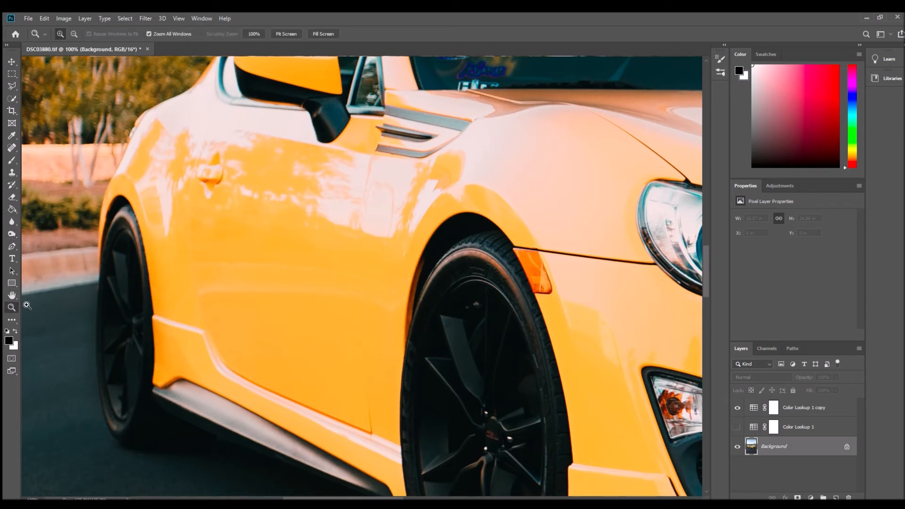
{"action": "left_click", "coordinate": [288, 292], "text": "alt"}
{"action": "left_click", "coordinate": [288, 292], "text": "alt"}
{"action": "left_click", "coordinate": [288, 292], "text": "alt"}
{"action": "left_click", "coordinate": [289, 292], "text": "alt"}
{"action": "left_click", "coordinate": [288, 292], "text": "alt"}
{"action": "left_click", "coordinate": [319, 319], "text": "alt"}
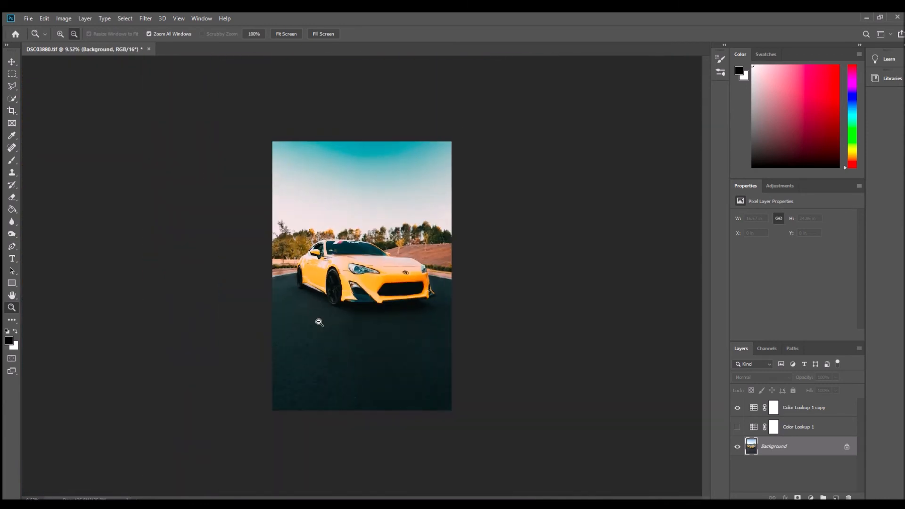
{"action": "left_click", "coordinate": [354, 305]}
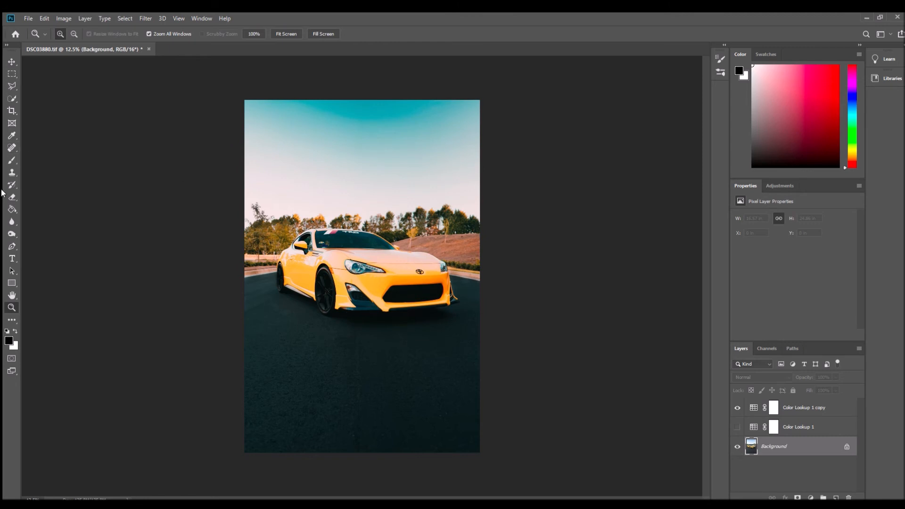
- Blur the background hedge at the photo's left edge with a 365 px Blur brush in Normal mode at 100% strength
{"action": "left_click", "coordinate": [10, 233]}
{"action": "left_click", "coordinate": [10, 221]}
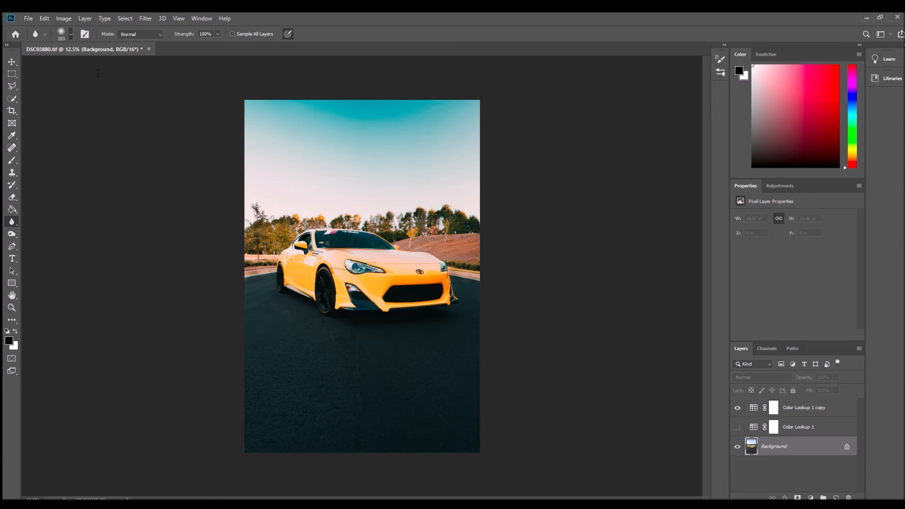
{"action": "left_click_drag", "start_coordinate": [97, 65], "coordinate": [100, 62]}
{"action": "left_click", "coordinate": [369, 8]}
{"action": "left_click_drag", "start_coordinate": [97, 59], "coordinate": [101, 60]}
{"action": "left_click", "coordinate": [250, 263]}
- Compare the photo with and without the color grade by toggling the Color Lookup 1 copy layer's visibility
{"action": "left_click", "coordinate": [737, 408]}
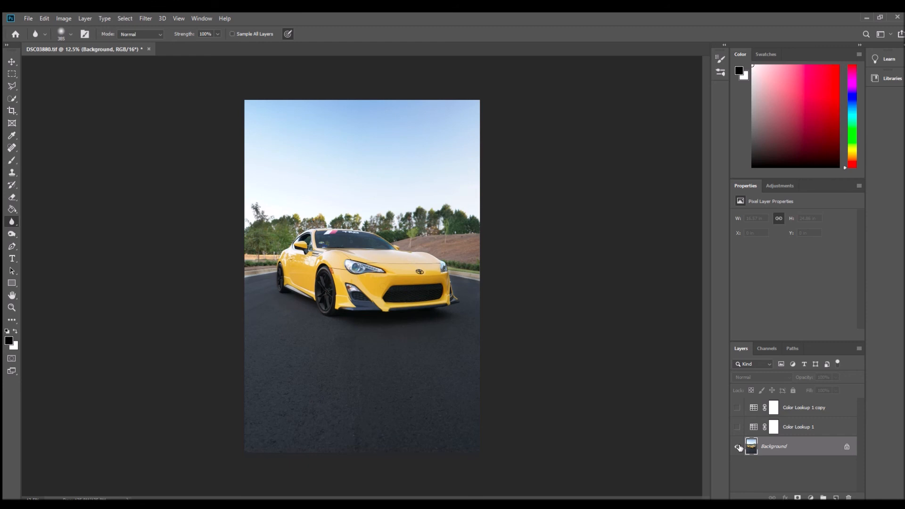
{"action": "left_click", "coordinate": [737, 408]}
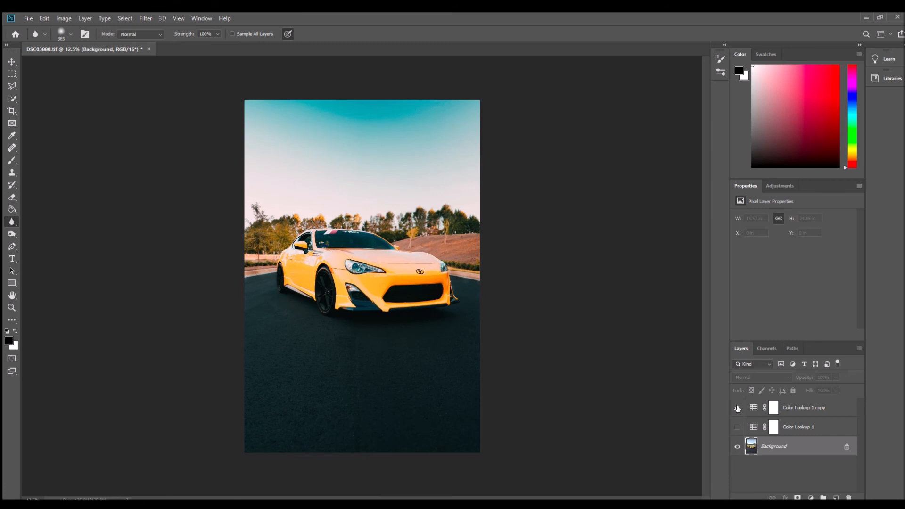
{"action": "left_click", "coordinate": [737, 408]}
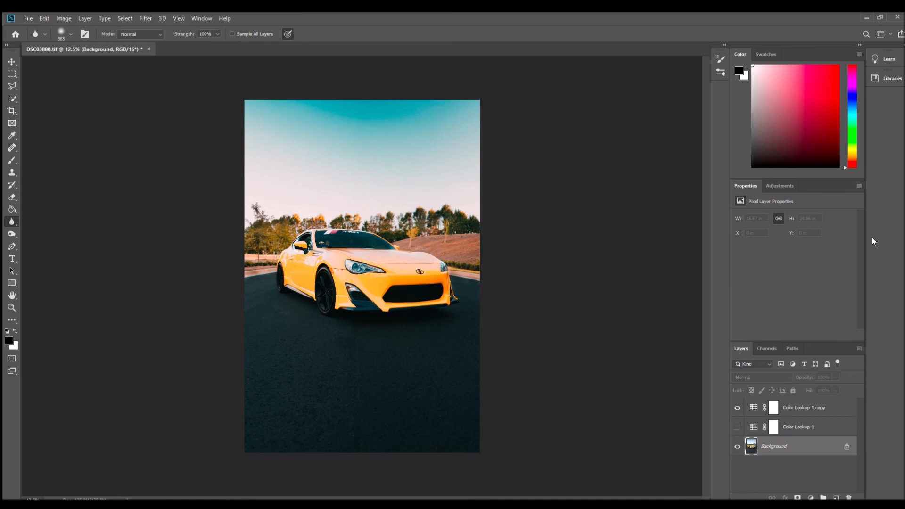